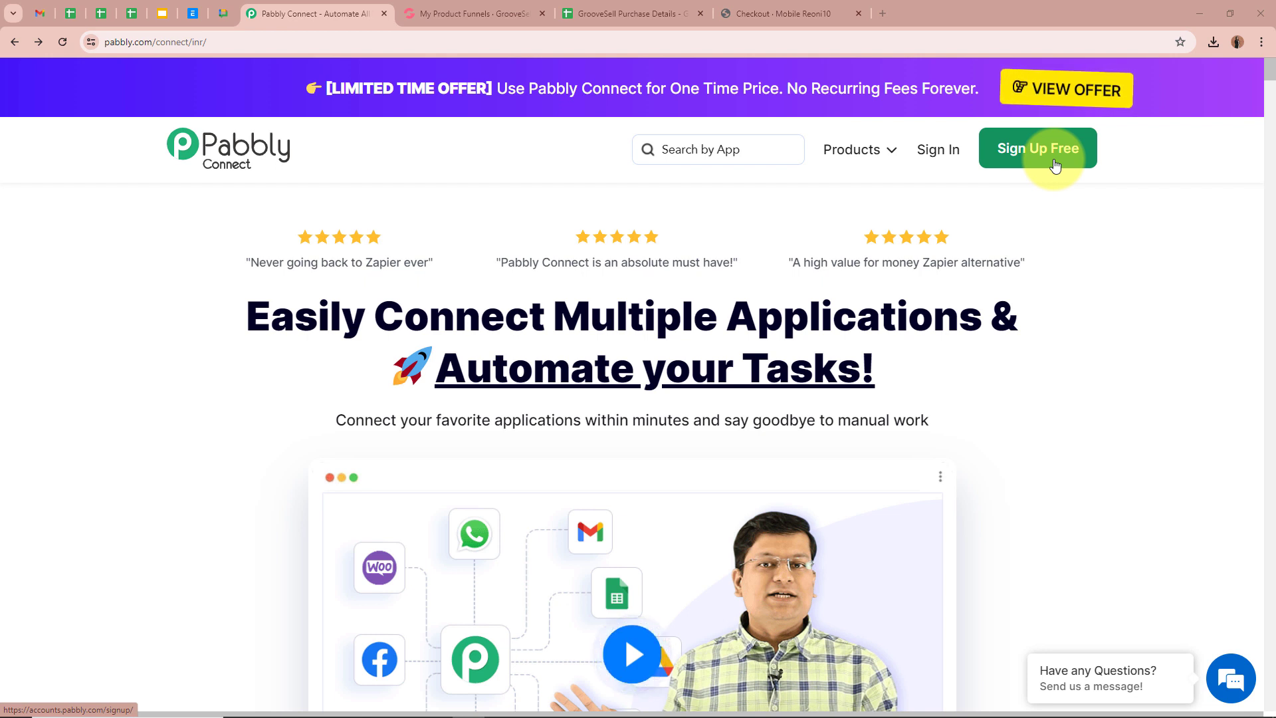
# - Sign in to the Pabbly account and open Pabbly Connect from the apps list
pyautogui.click(944, 157)
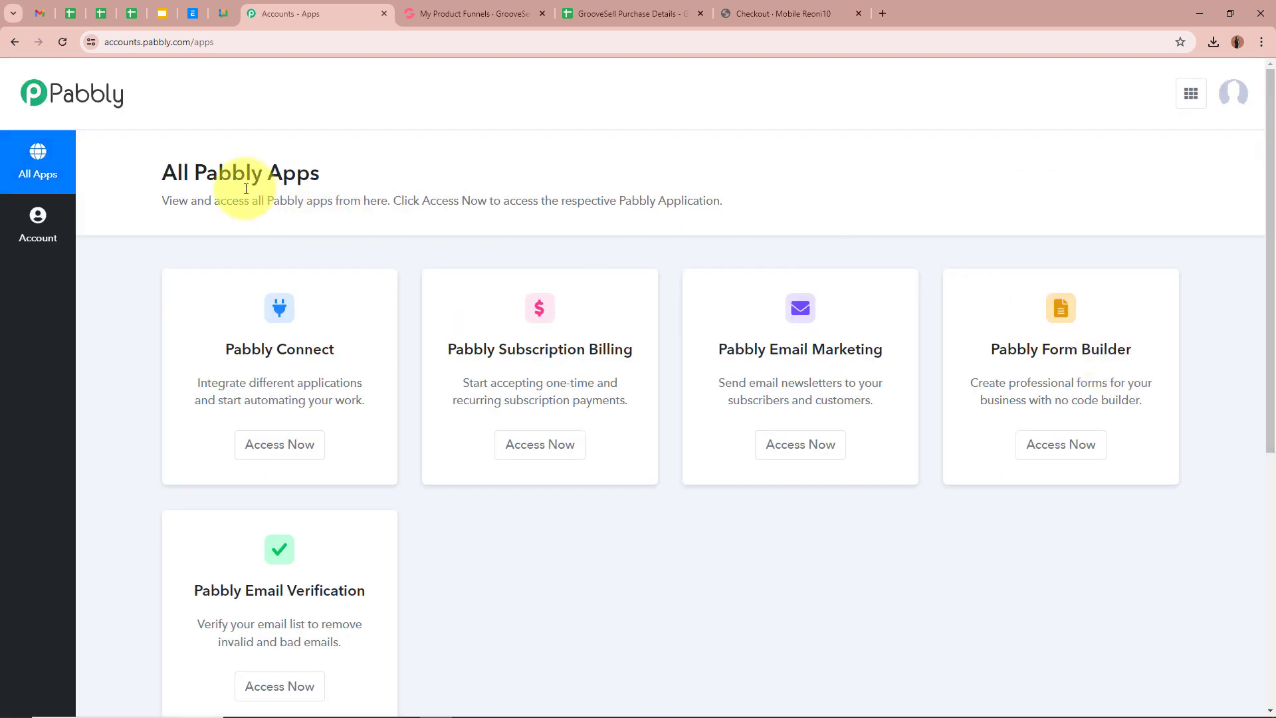
pyautogui.moveTo(165, 176); pyautogui.dragTo(422, 177)
pyautogui.click(422, 177)
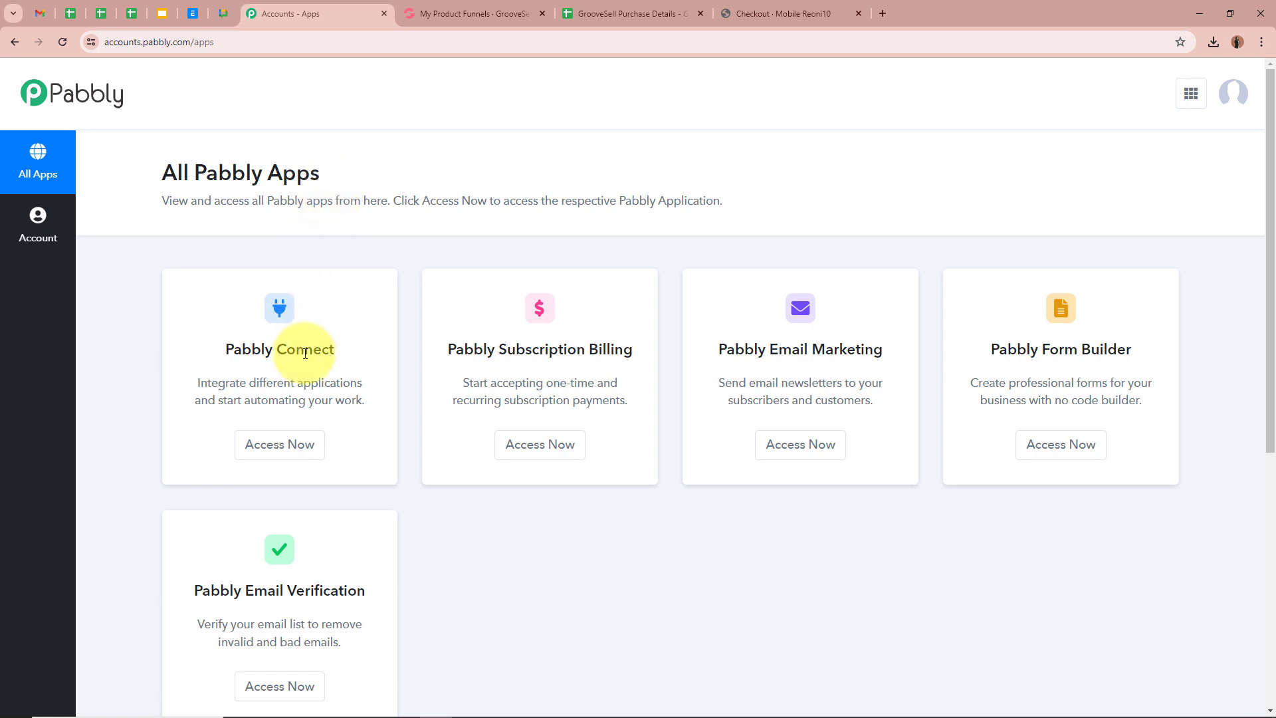
pyautogui.click(280, 445)
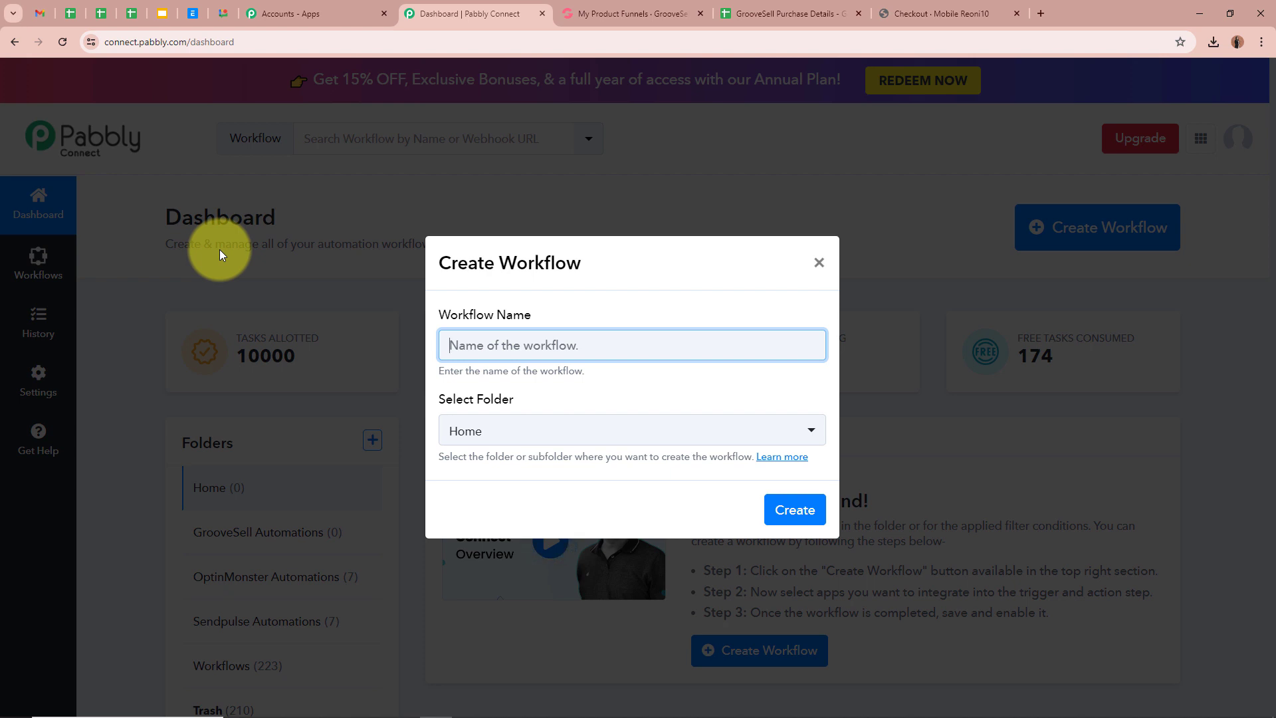
# - Create the workflow 'Add GrooveSell Order Details in Google Sheets' in the GrooveSell Automations folder
pyautogui.write('Add GrooveSell Order Details in Google Sheets')
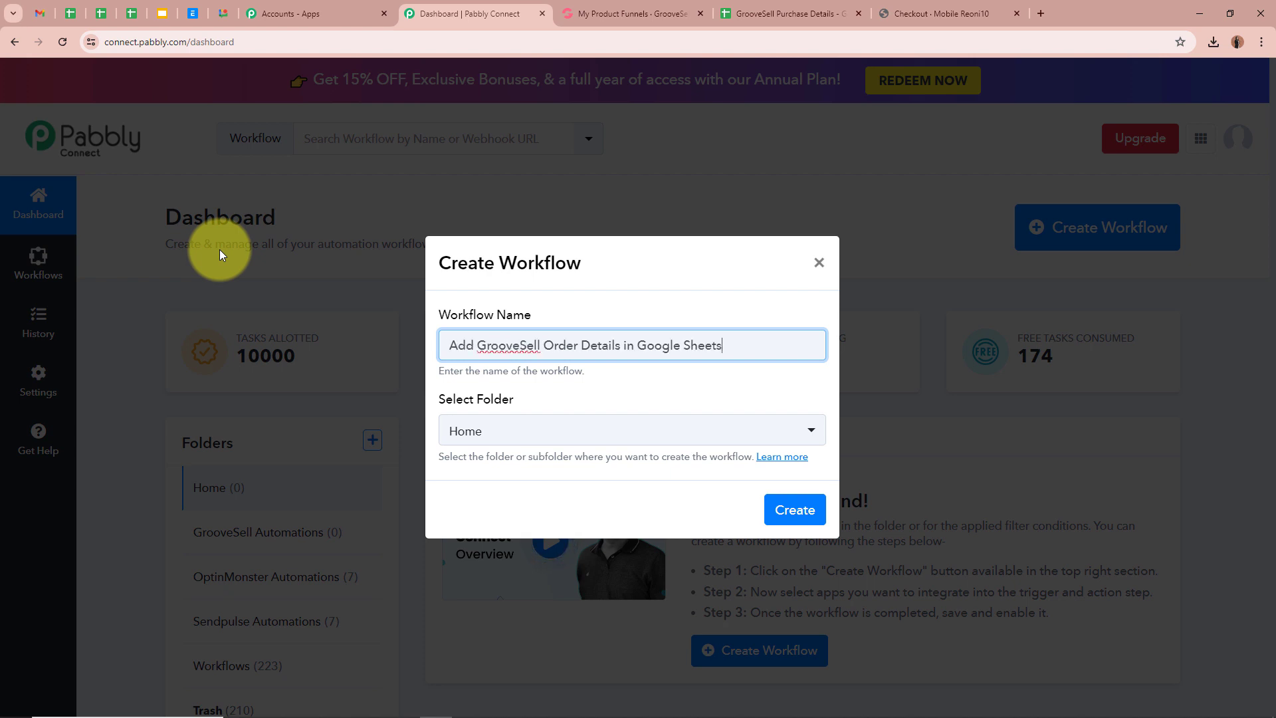
pyautogui.click(696, 388)
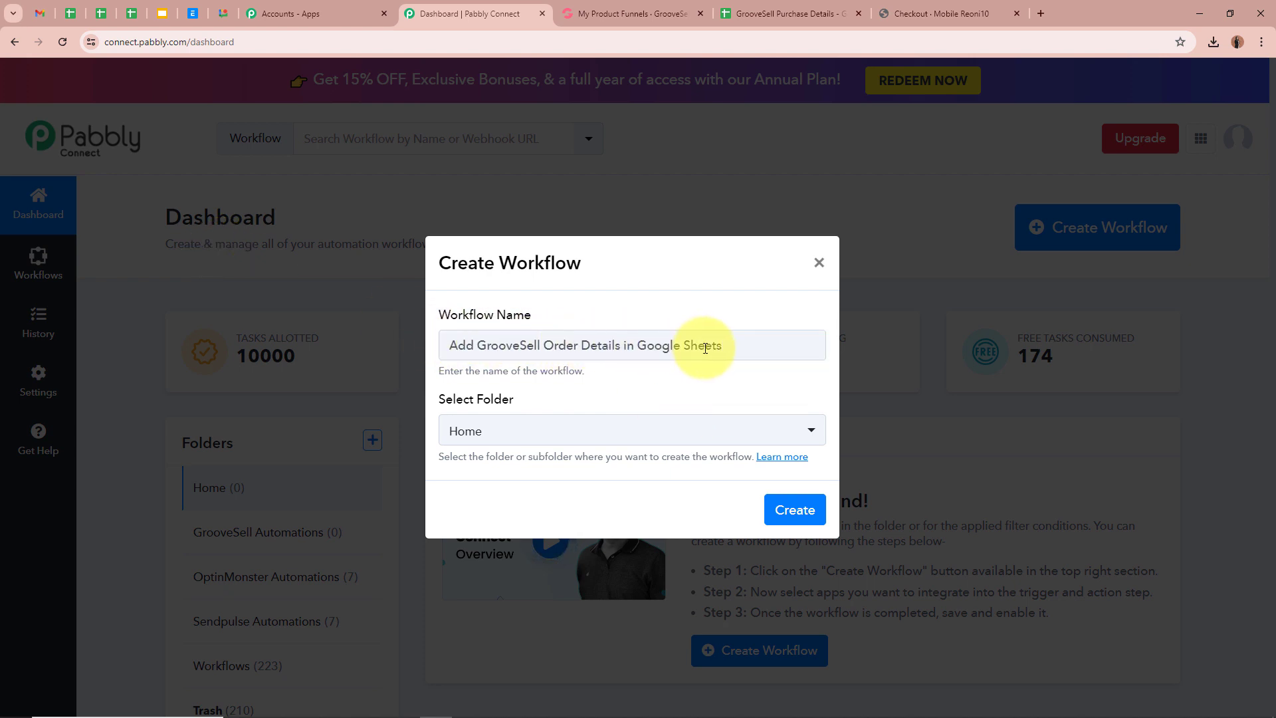
pyautogui.moveTo(731, 346); pyautogui.dragTo(370, 348)
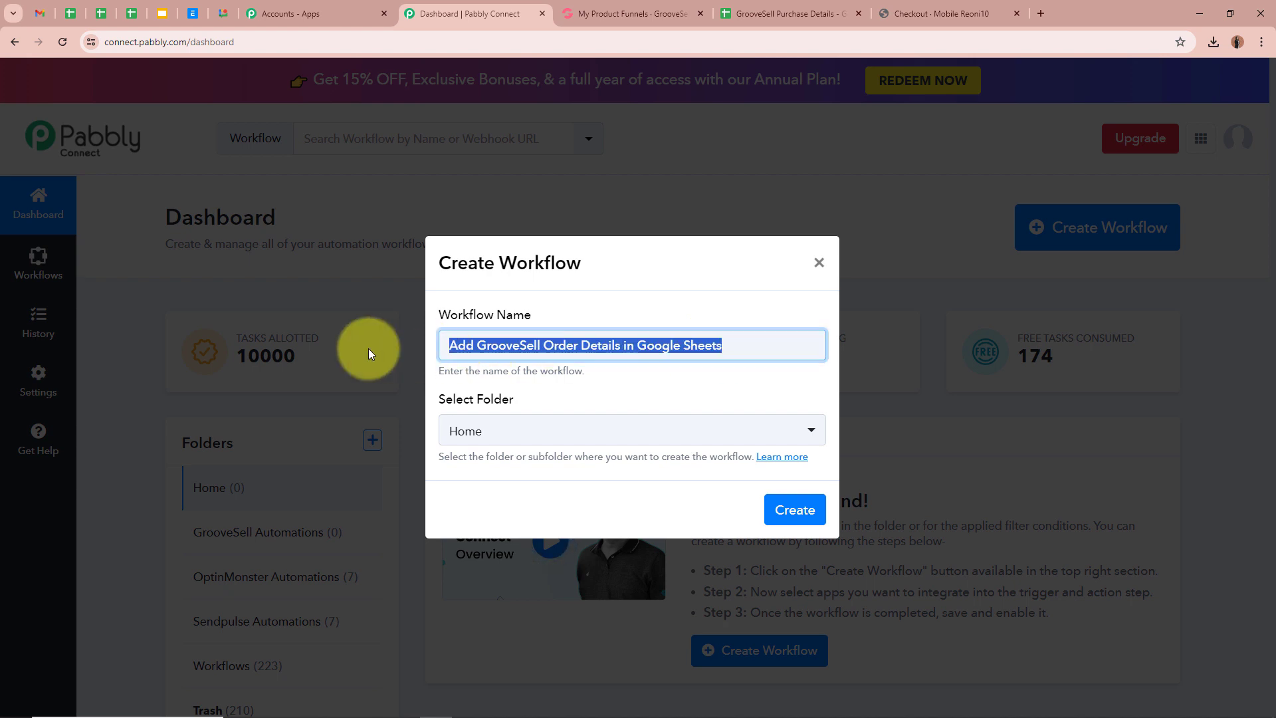
pyautogui.click(656, 382)
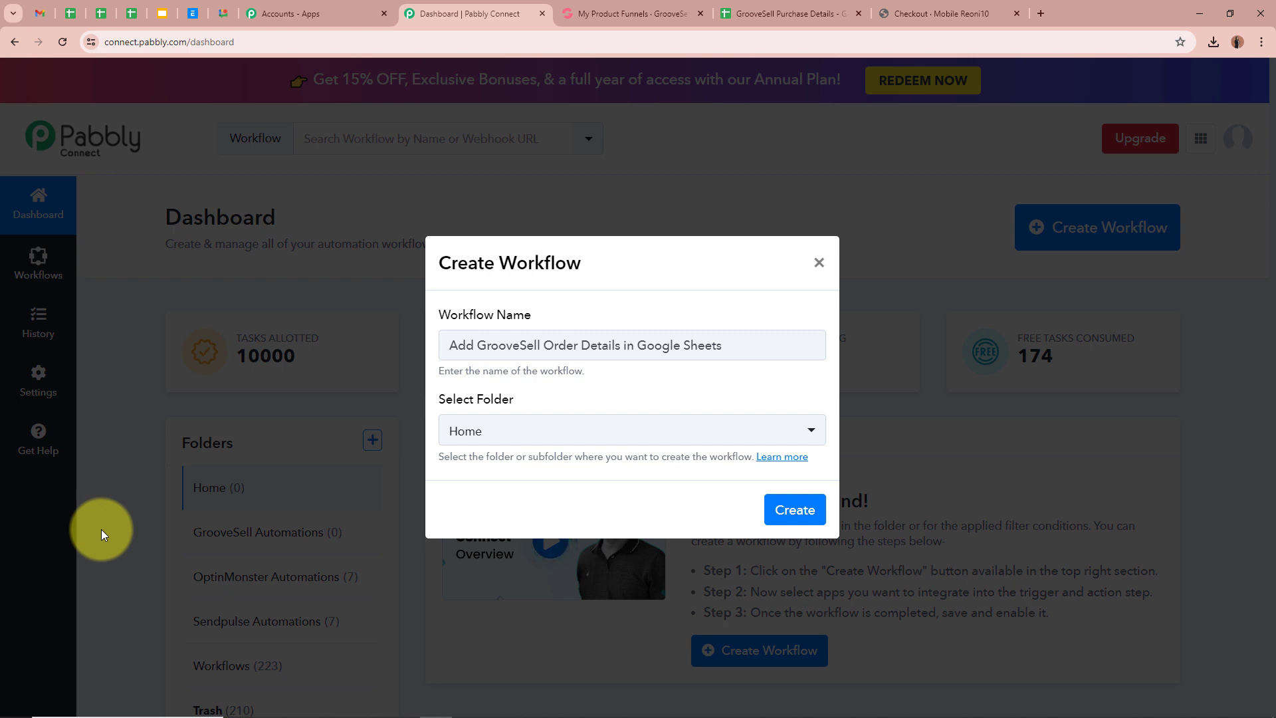
pyautogui.moveTo(749, 342); pyautogui.dragTo(322, 348)
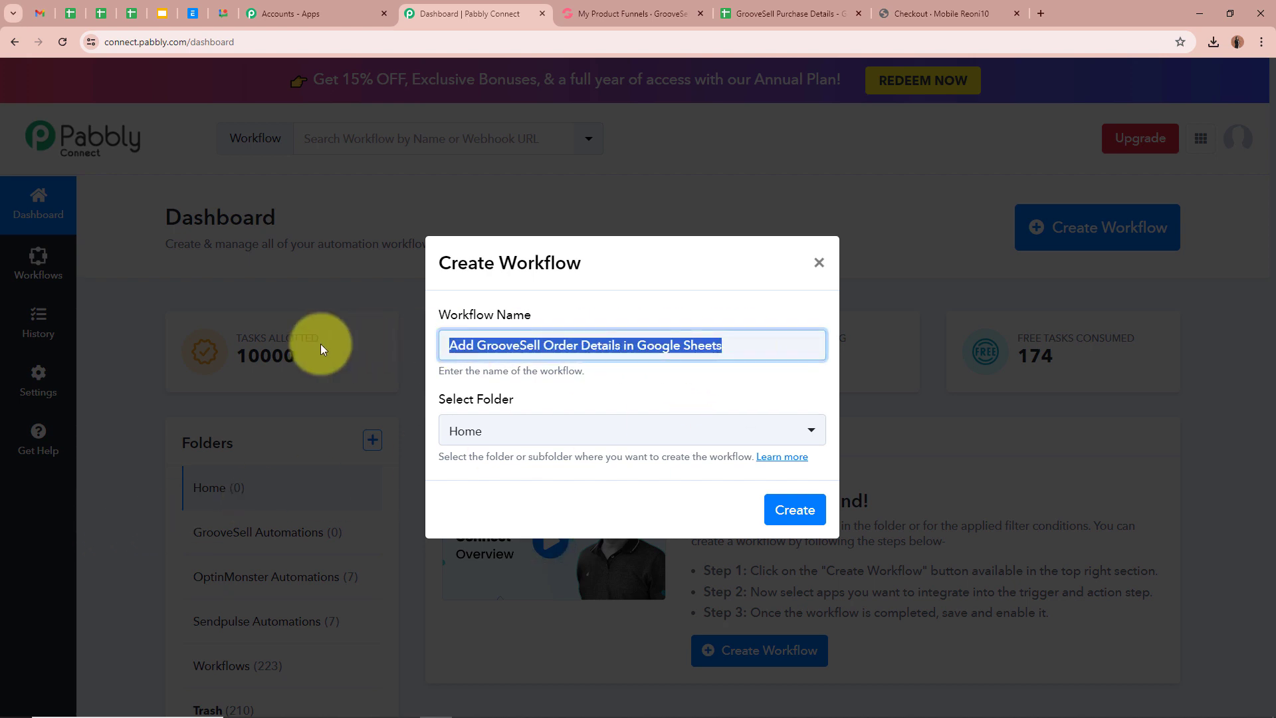
pyautogui.click(817, 378)
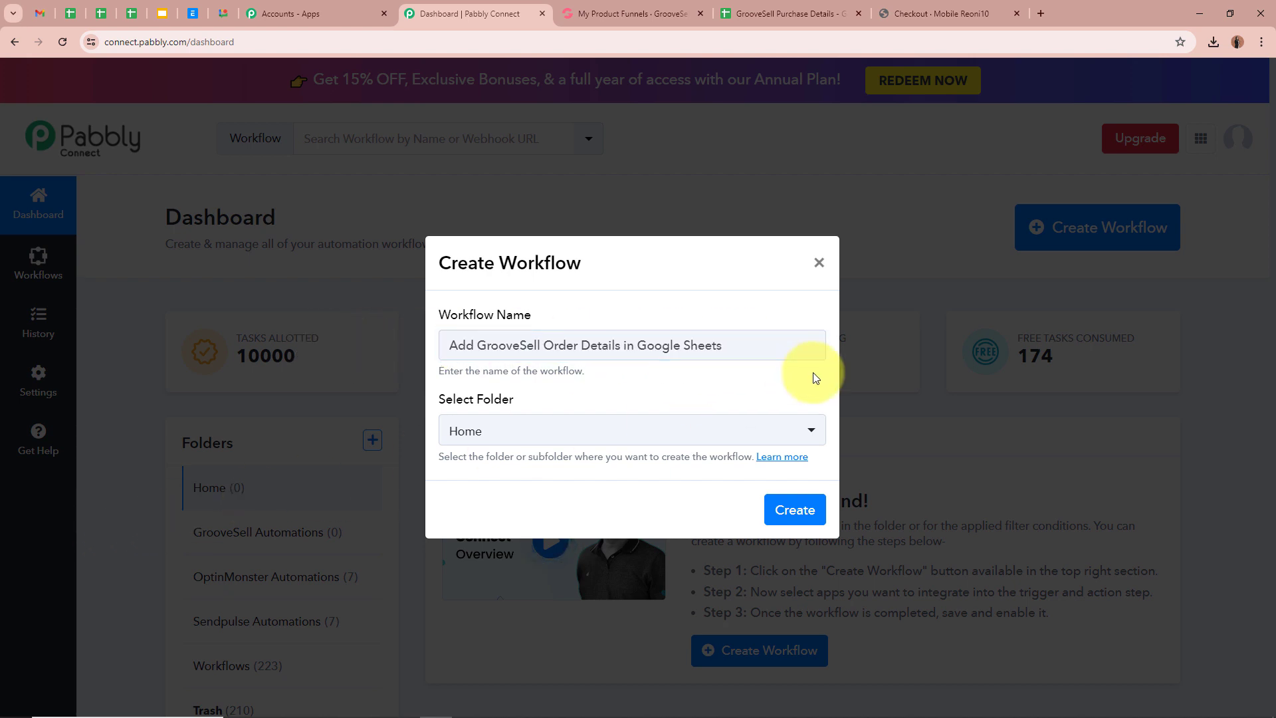
pyautogui.click(817, 433)
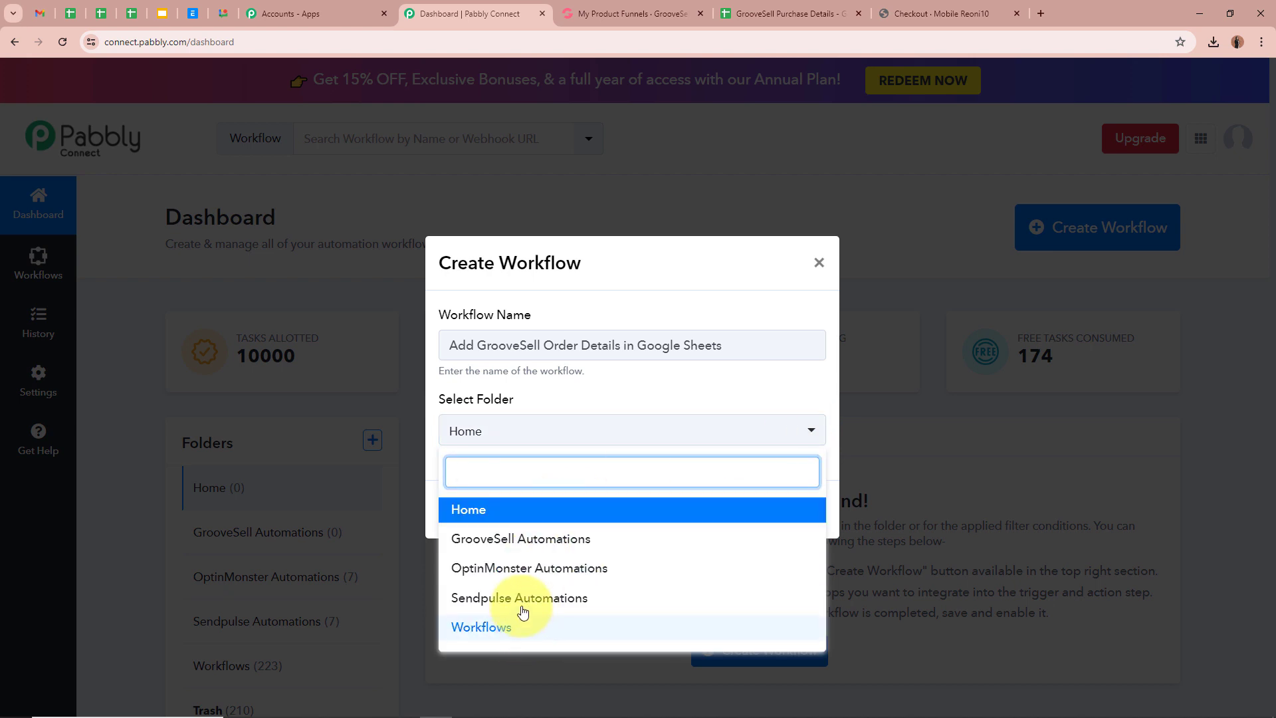
pyautogui.click(526, 537)
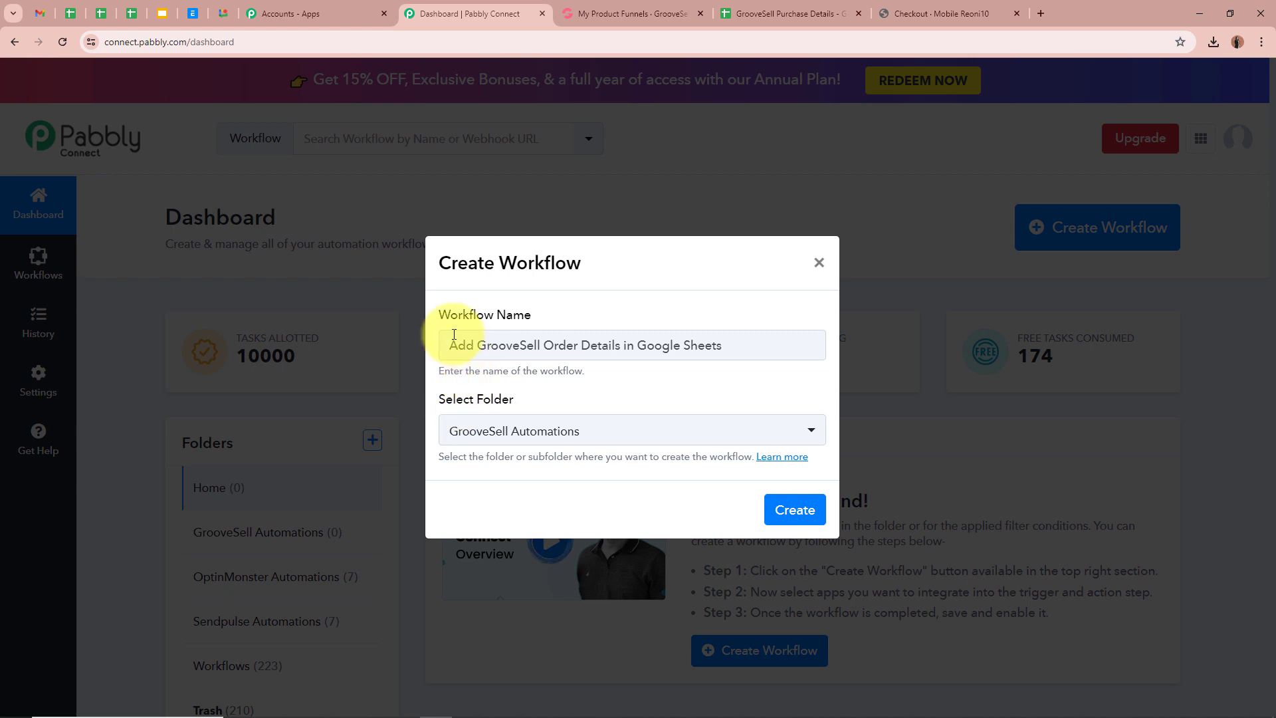
pyautogui.moveTo(444, 344); pyautogui.dragTo(814, 342)
pyautogui.click(800, 374)
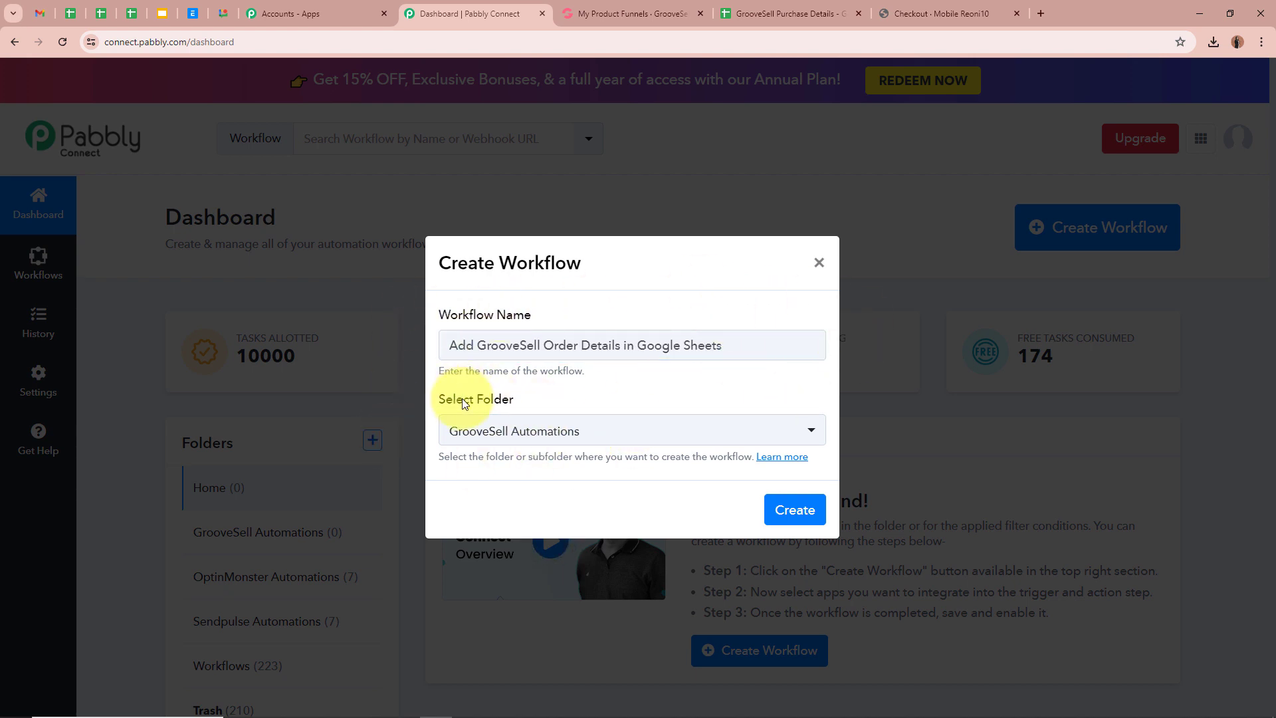
pyautogui.click(798, 510)
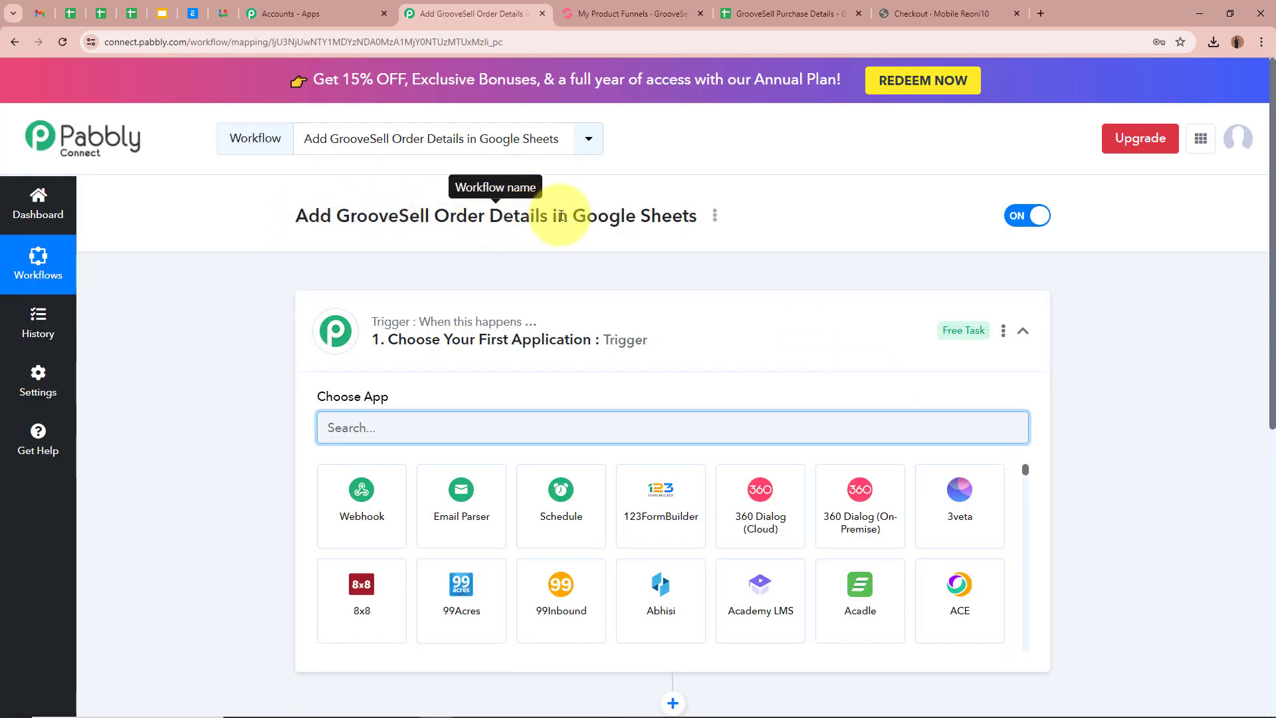
pyautogui.click(828, 326)
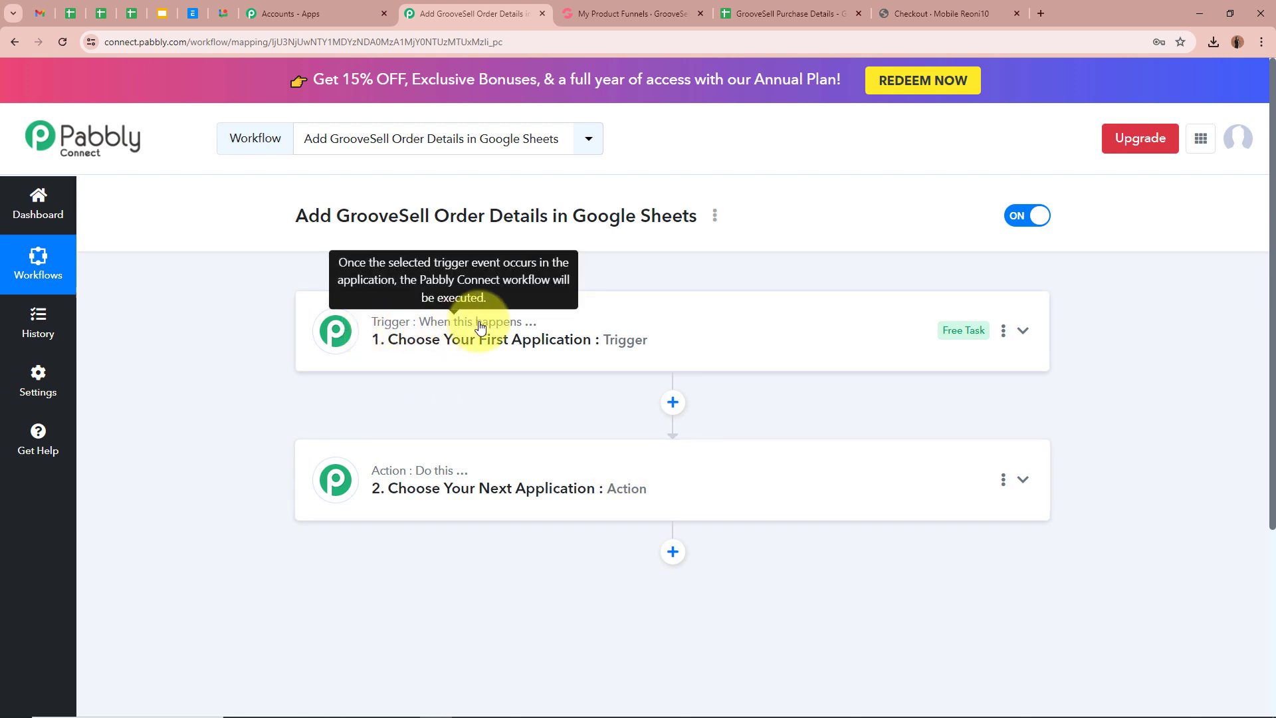
pyautogui.moveTo(433, 474)
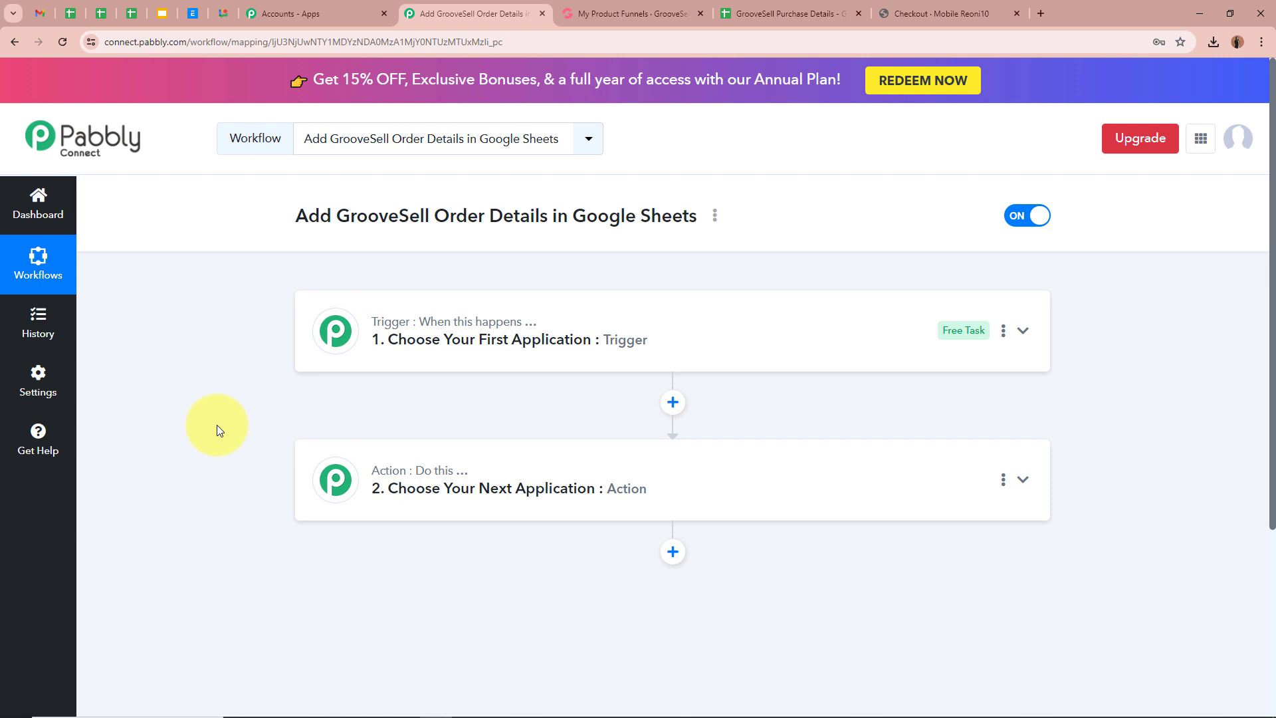
pyautogui.click(1024, 332)
# - Search 'Groove' and set GrooveSell with the Product Purchased event as the trigger
pyautogui.click(620, 416)
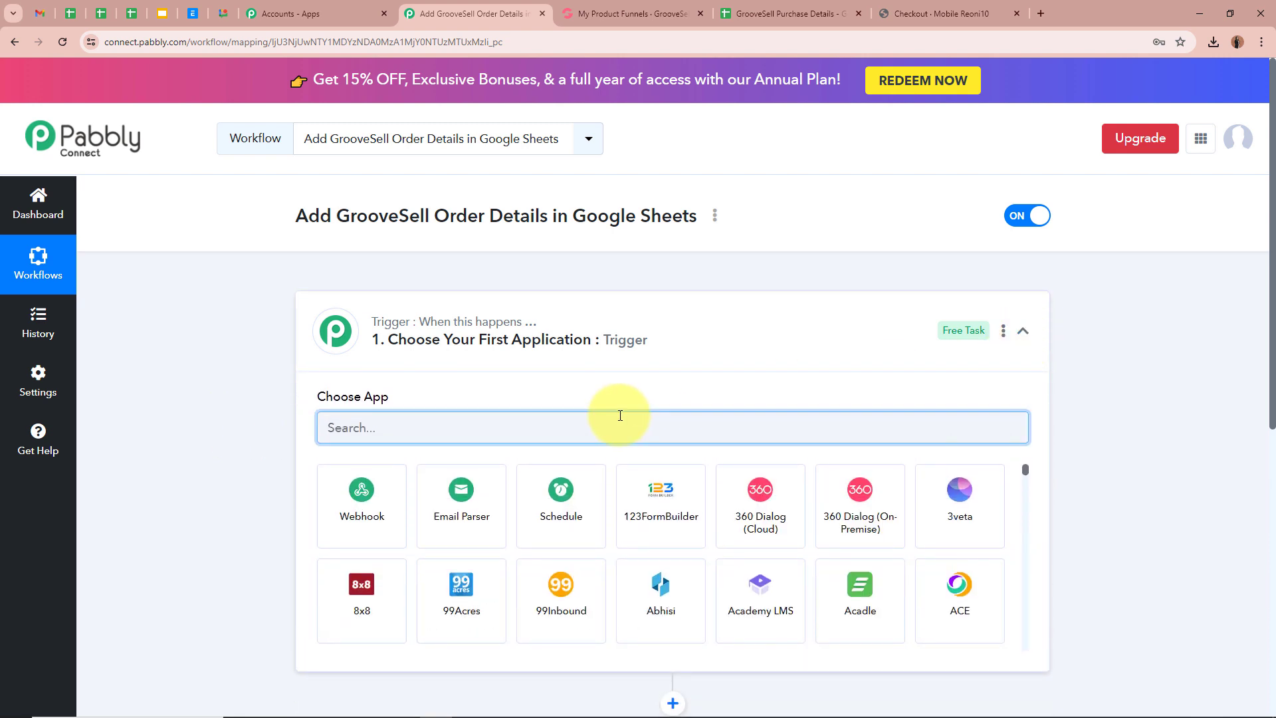
pyautogui.write('Groove')
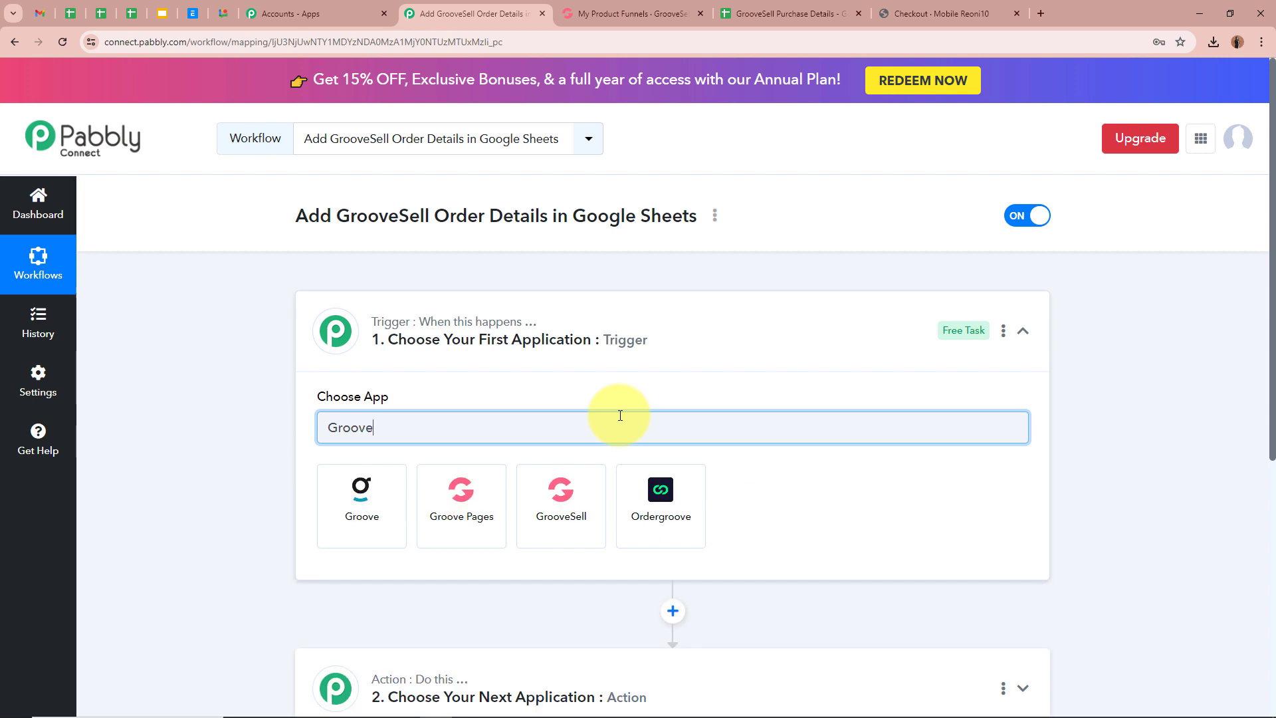
pyautogui.click(563, 508)
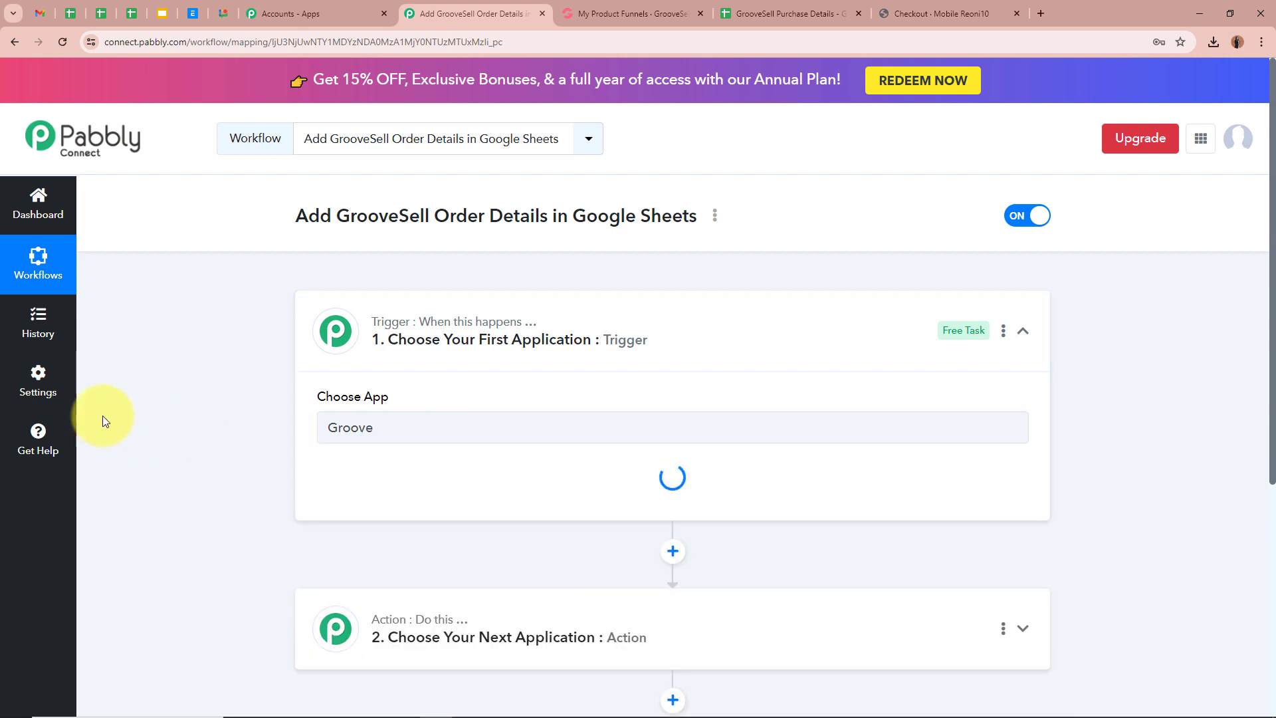
pyautogui.click(402, 498)
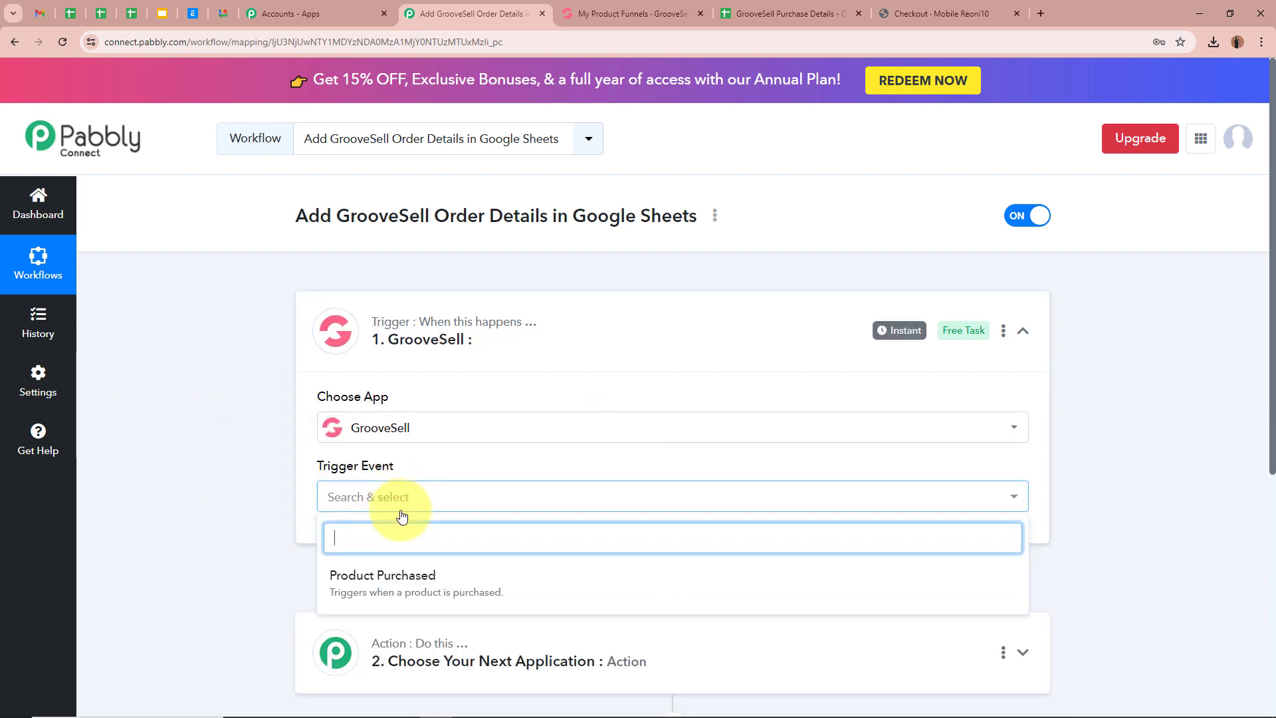
pyautogui.click(417, 575)
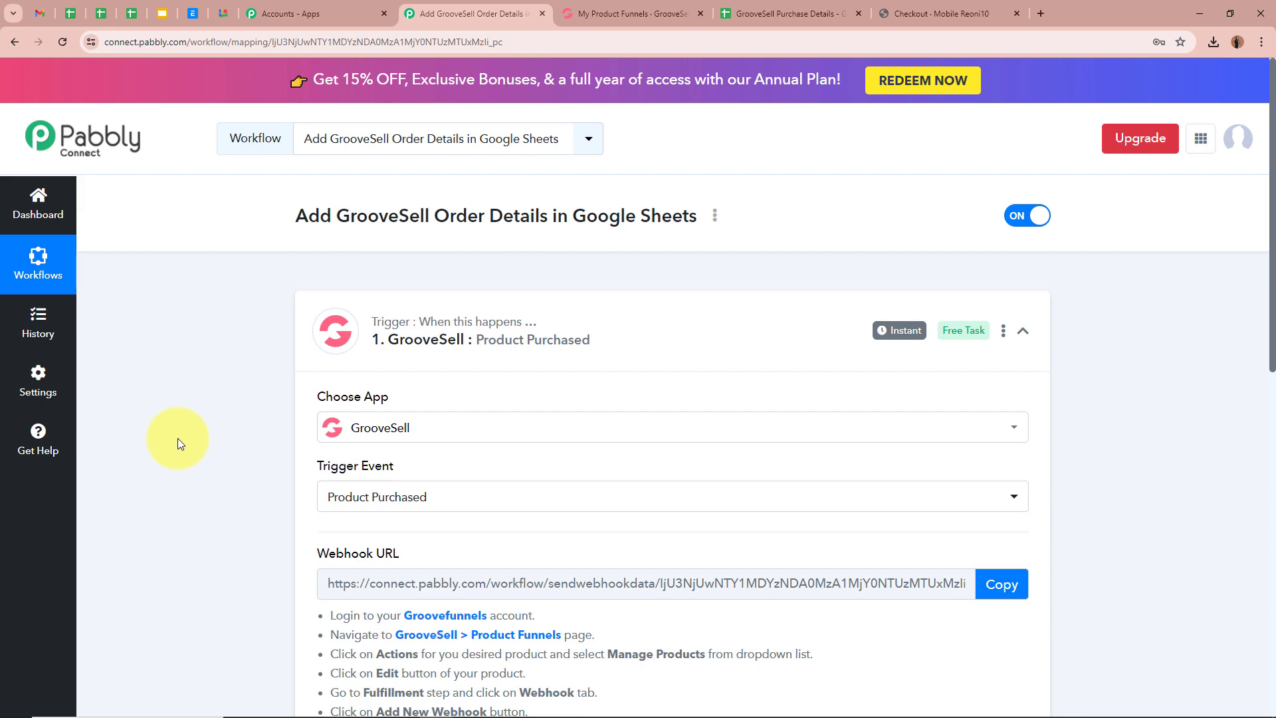
pyautogui.scroll(-3, 190, 408)
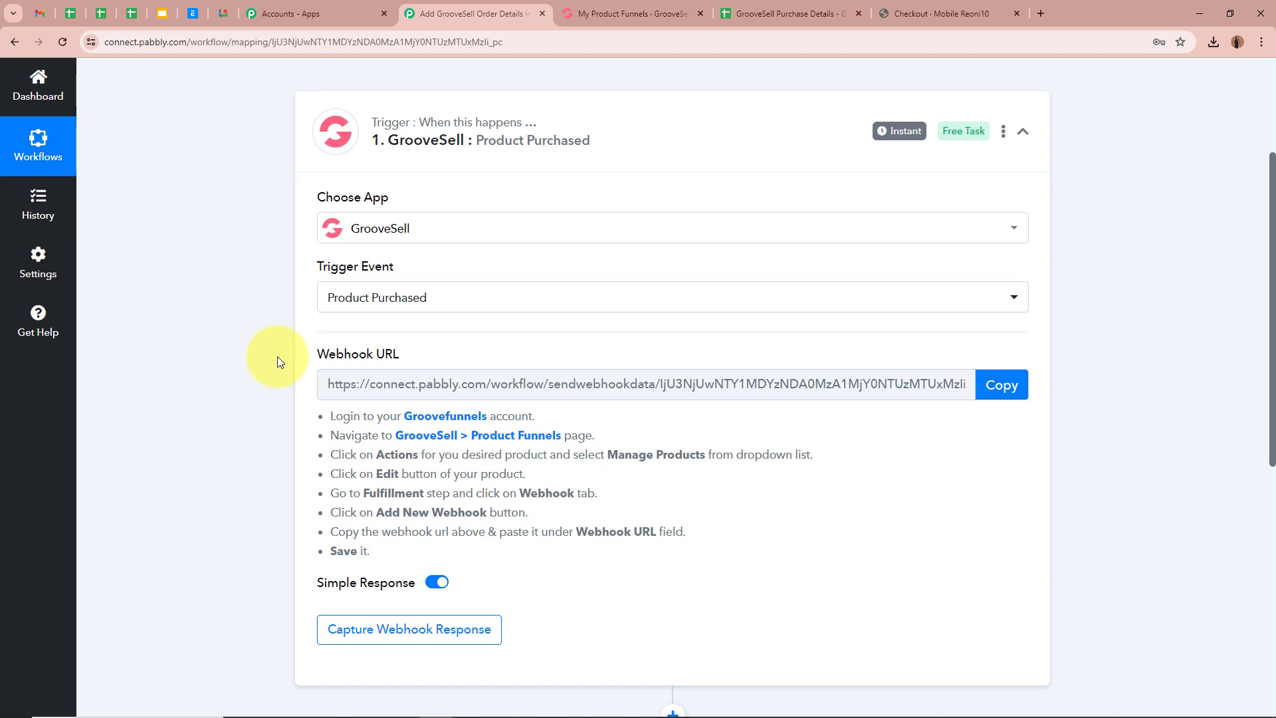
pyautogui.moveTo(324, 408); pyautogui.dragTo(423, 551)
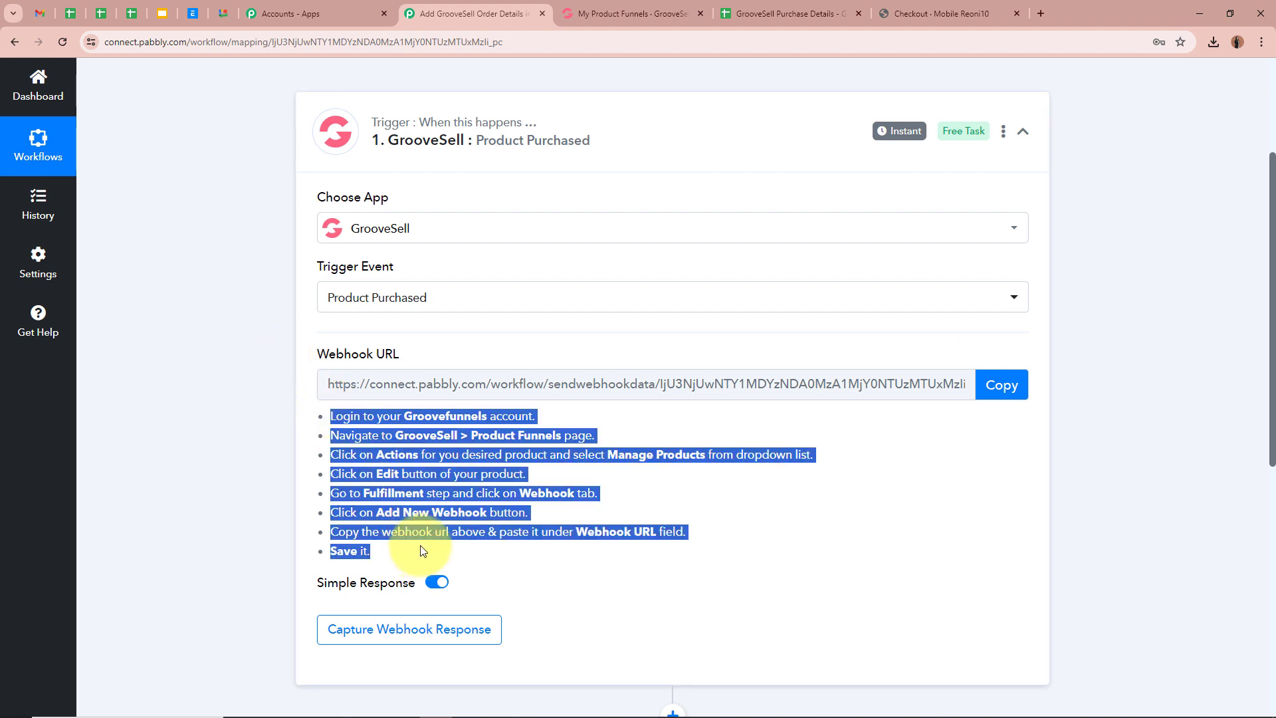
pyautogui.click(155, 440)
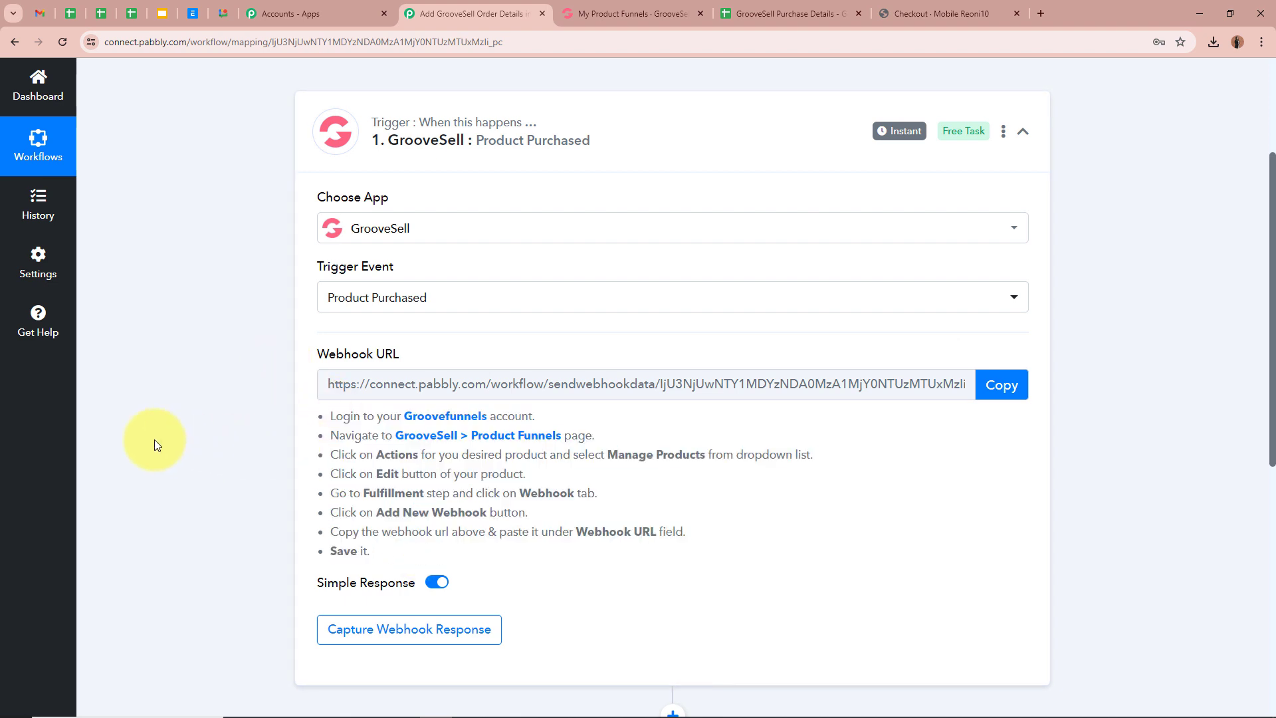
# - Copy the trigger's webhook URL and open GrooveSell's Product Funnels page
pyautogui.click(1005, 384)
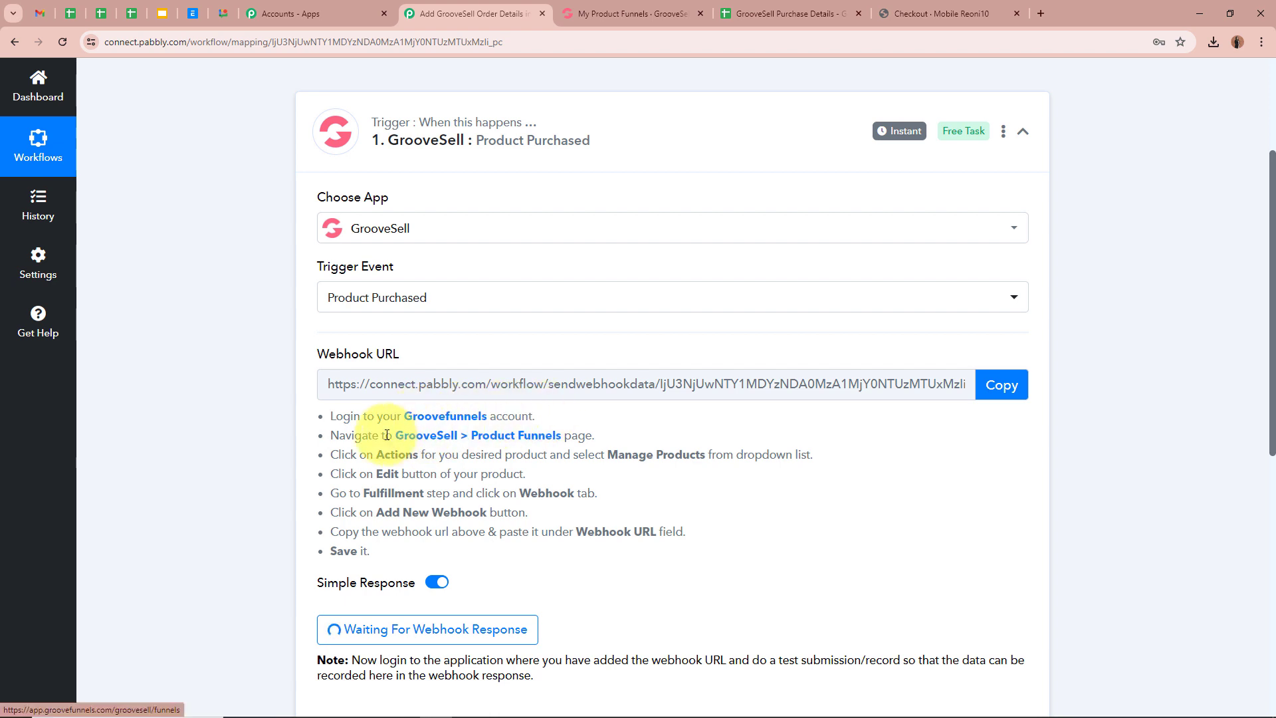
pyautogui.click(539, 437)
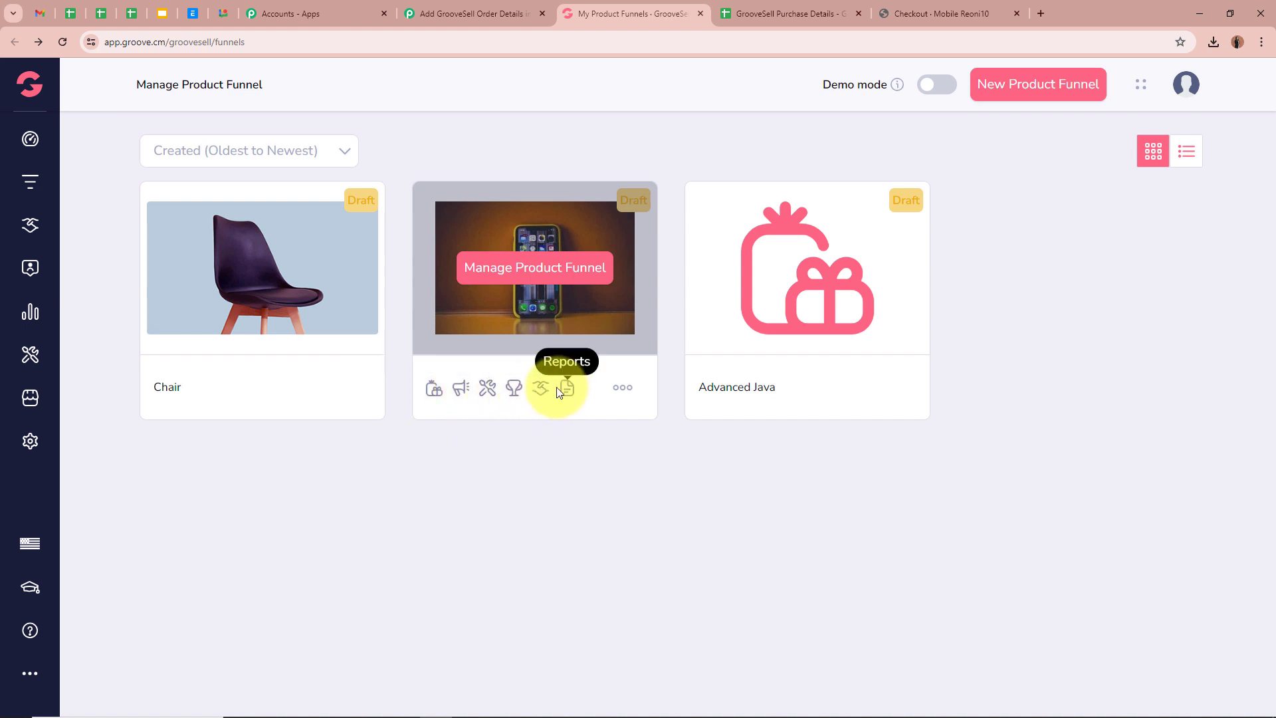
# - Open the Mobile Reoni10 product's fulfillment webhook settings in GrooveSell
pyautogui.click(434, 390)
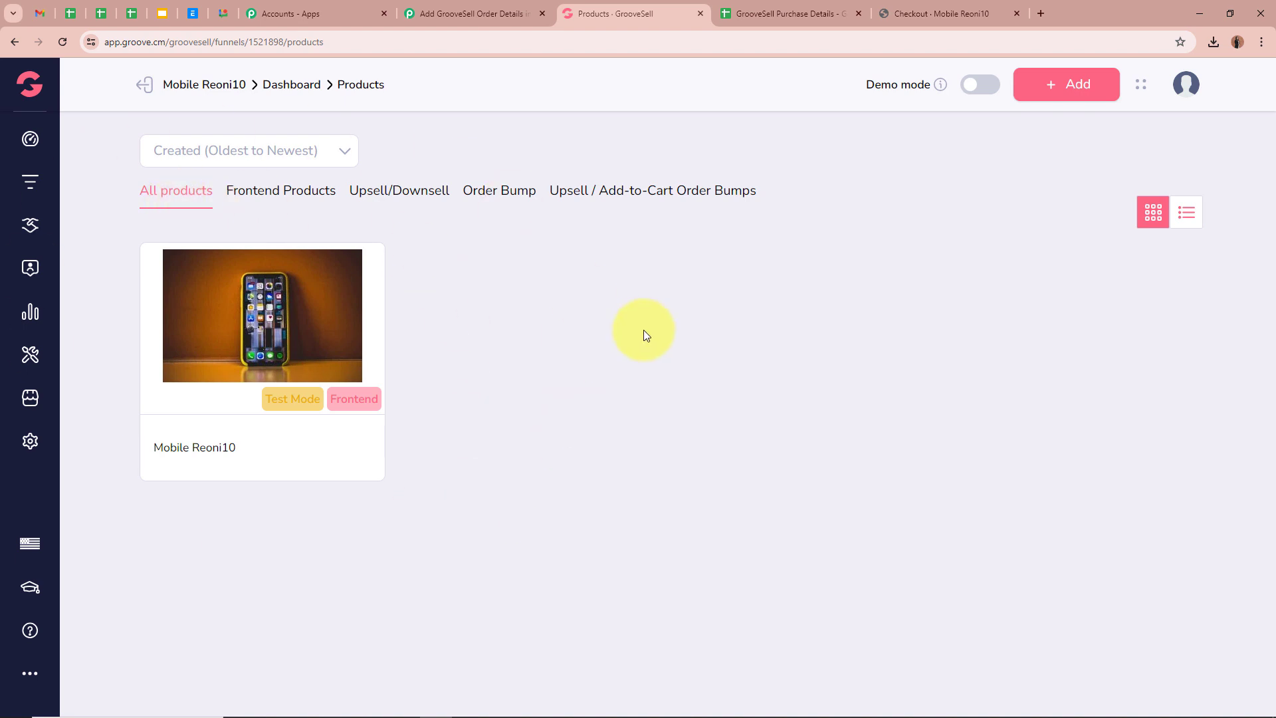
pyautogui.moveTo(331, 319)
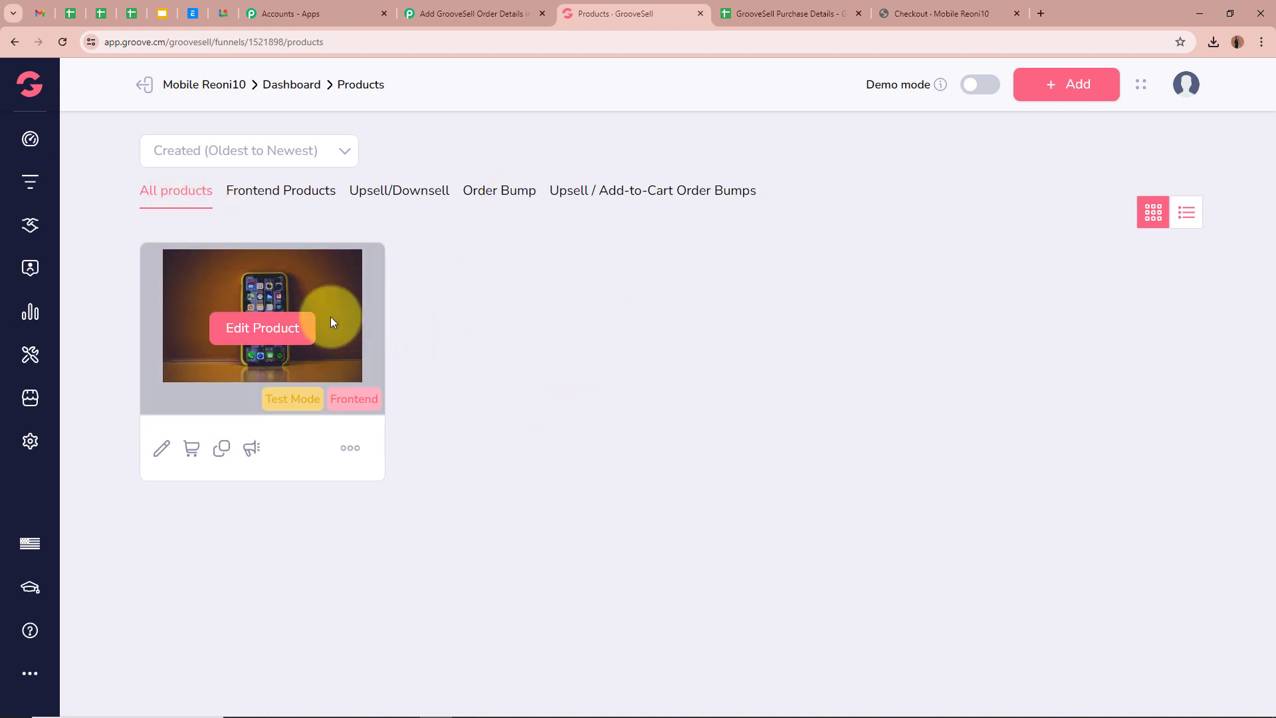
pyautogui.click(162, 448)
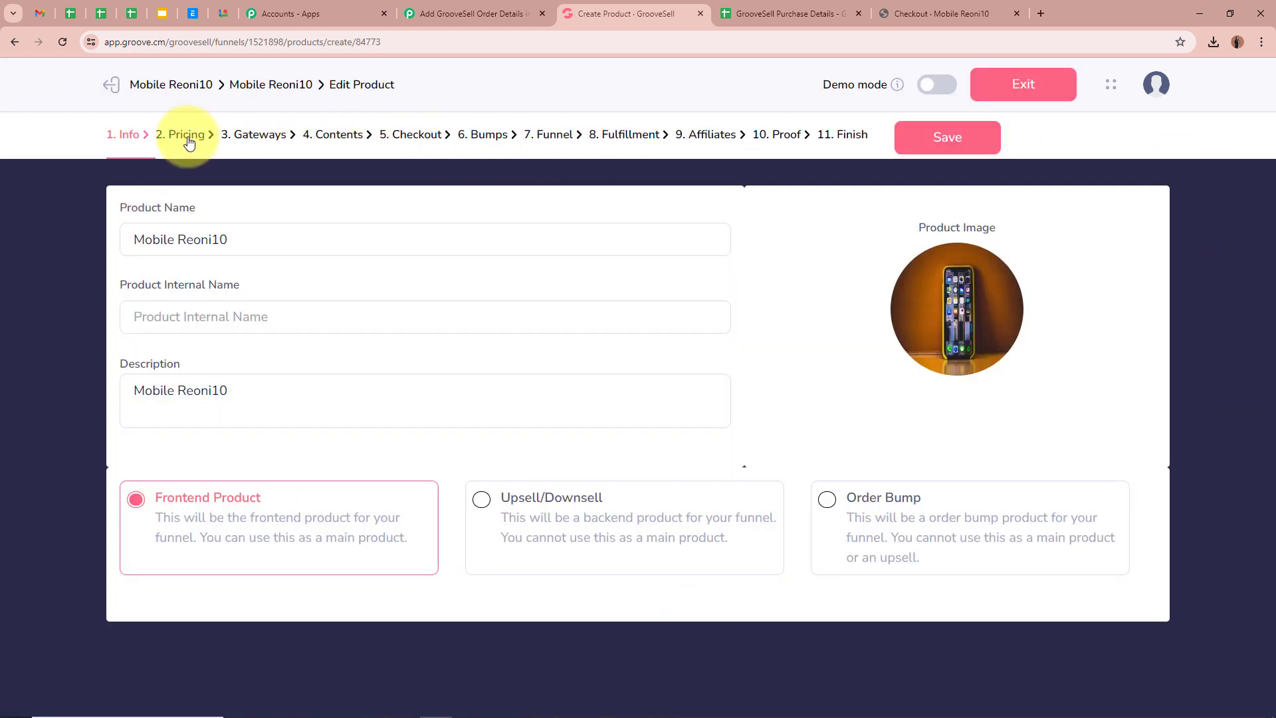
pyautogui.click(625, 142)
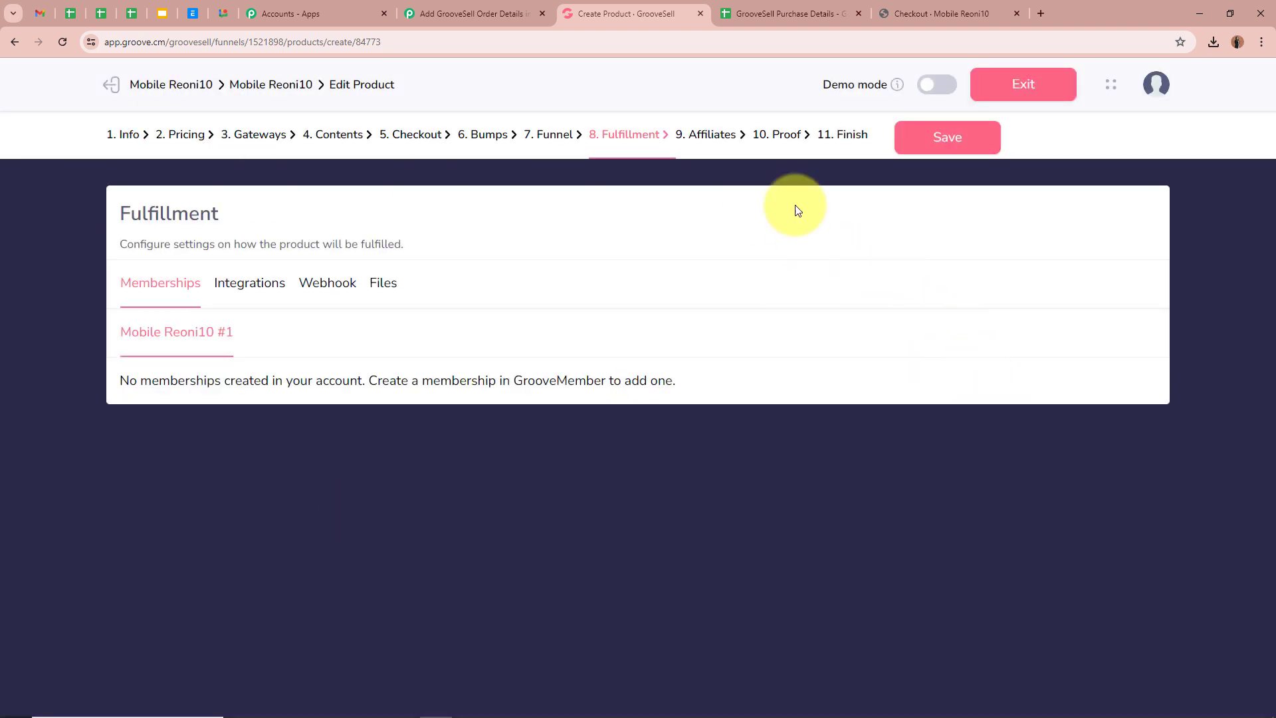
pyautogui.click(326, 288)
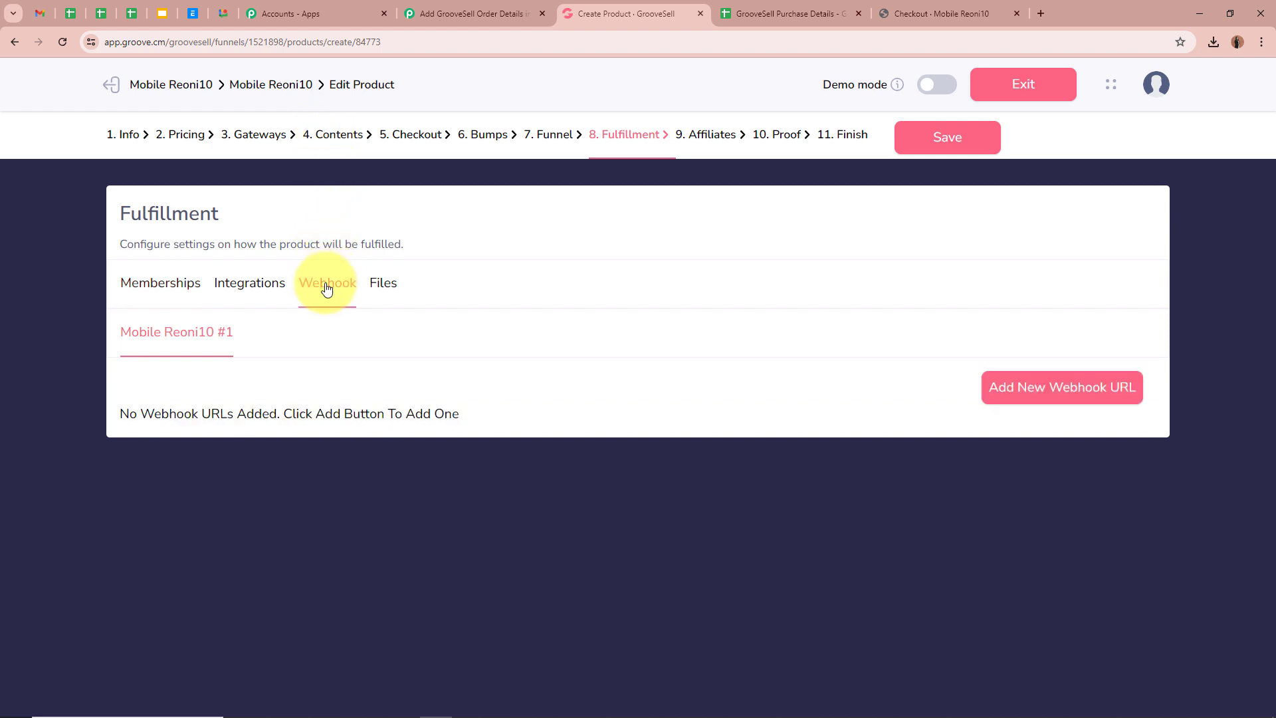
# - Add the Pabbly webhook URL as a new webhook, save, and return to Pabbly
pyautogui.click(1078, 383)
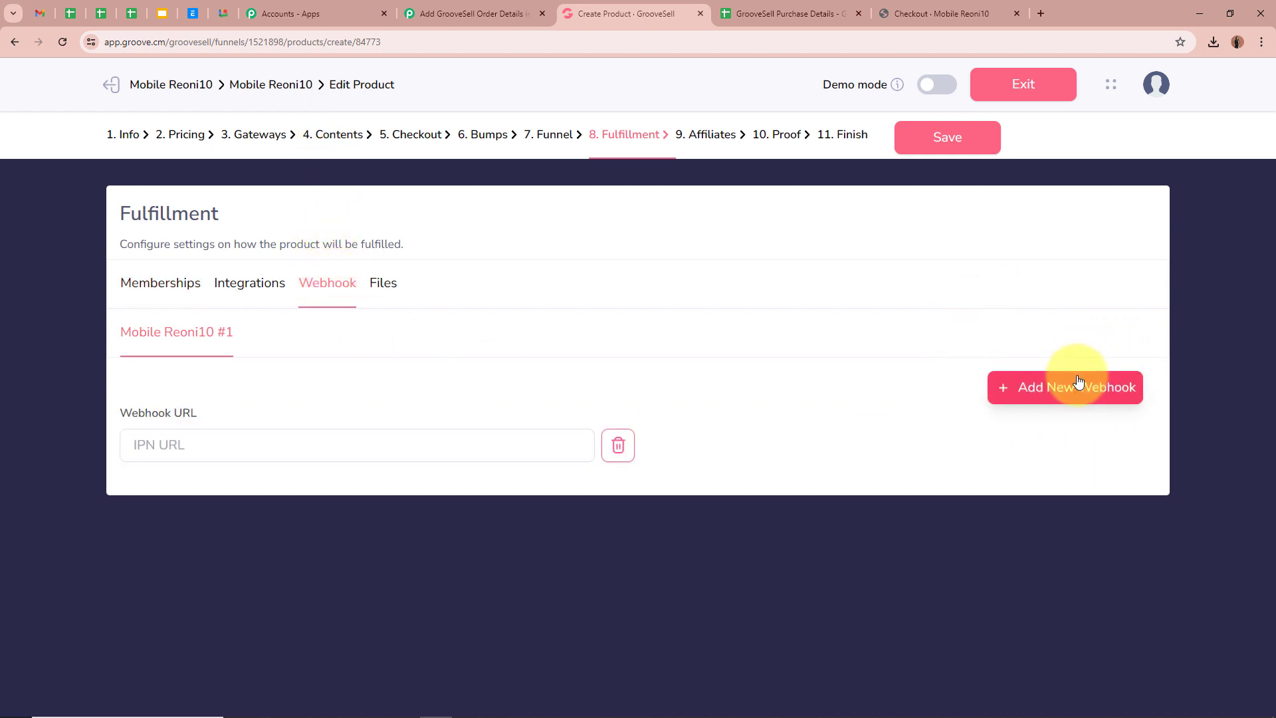
pyautogui.click(240, 447)
pyautogui.hotkey('ctrl', 'v')
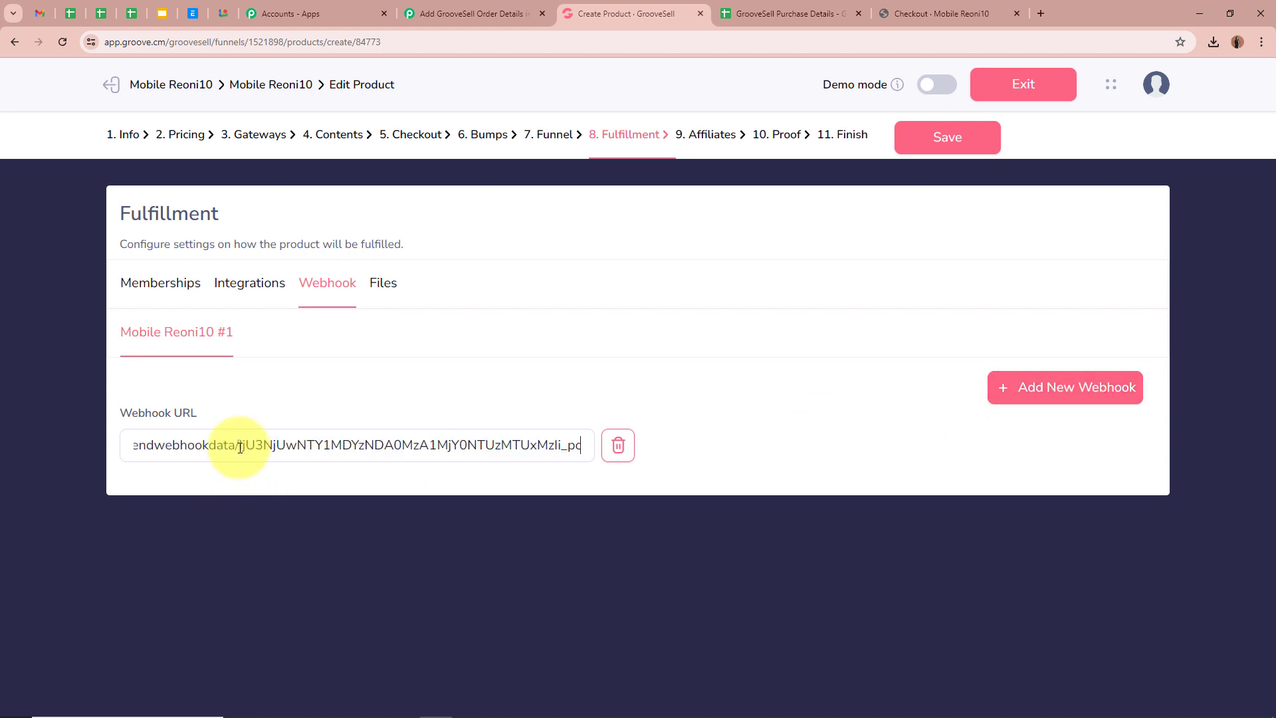
pyautogui.click(947, 137)
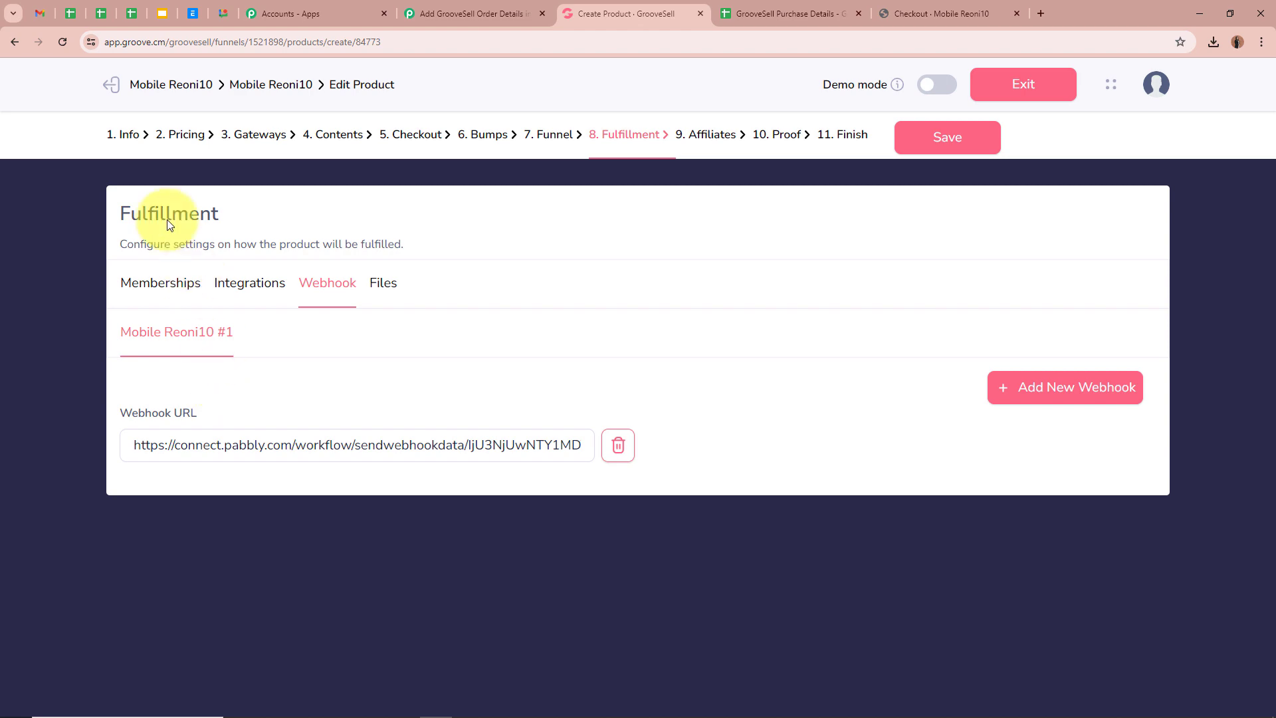
pyautogui.click(18, 48)
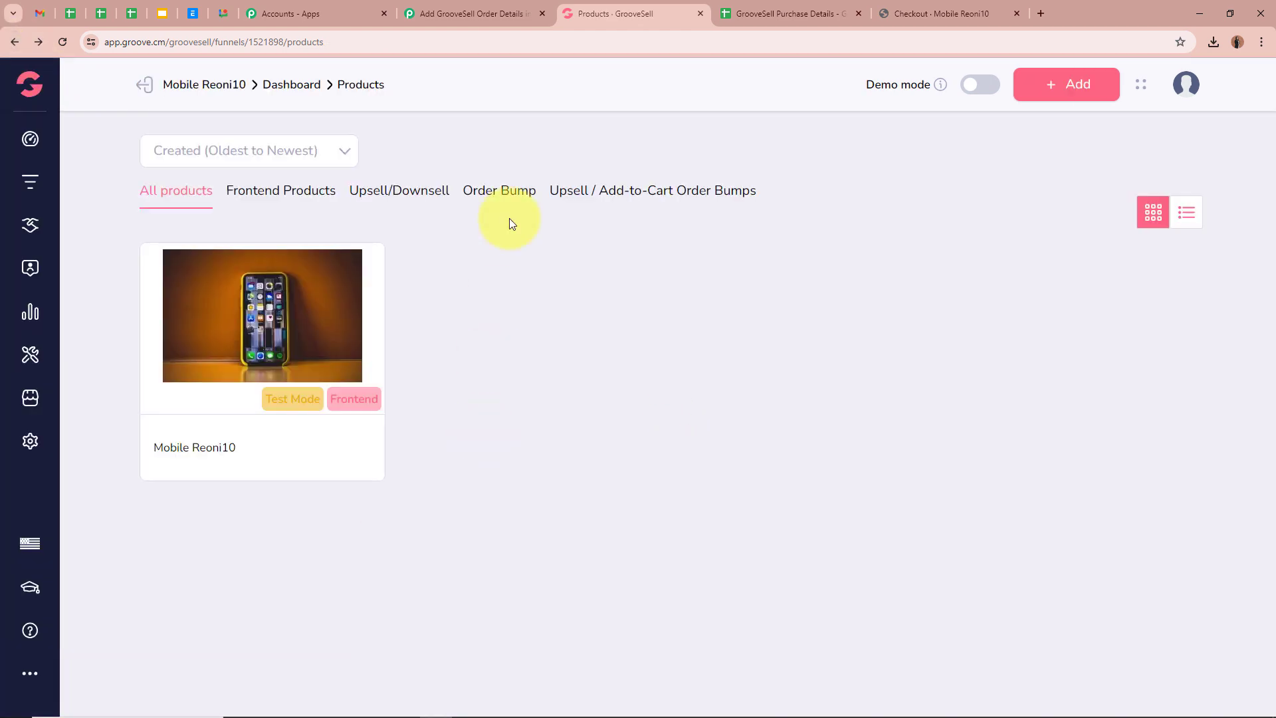
pyautogui.click(493, 5)
pyautogui.scroll(-3, 157, 398)
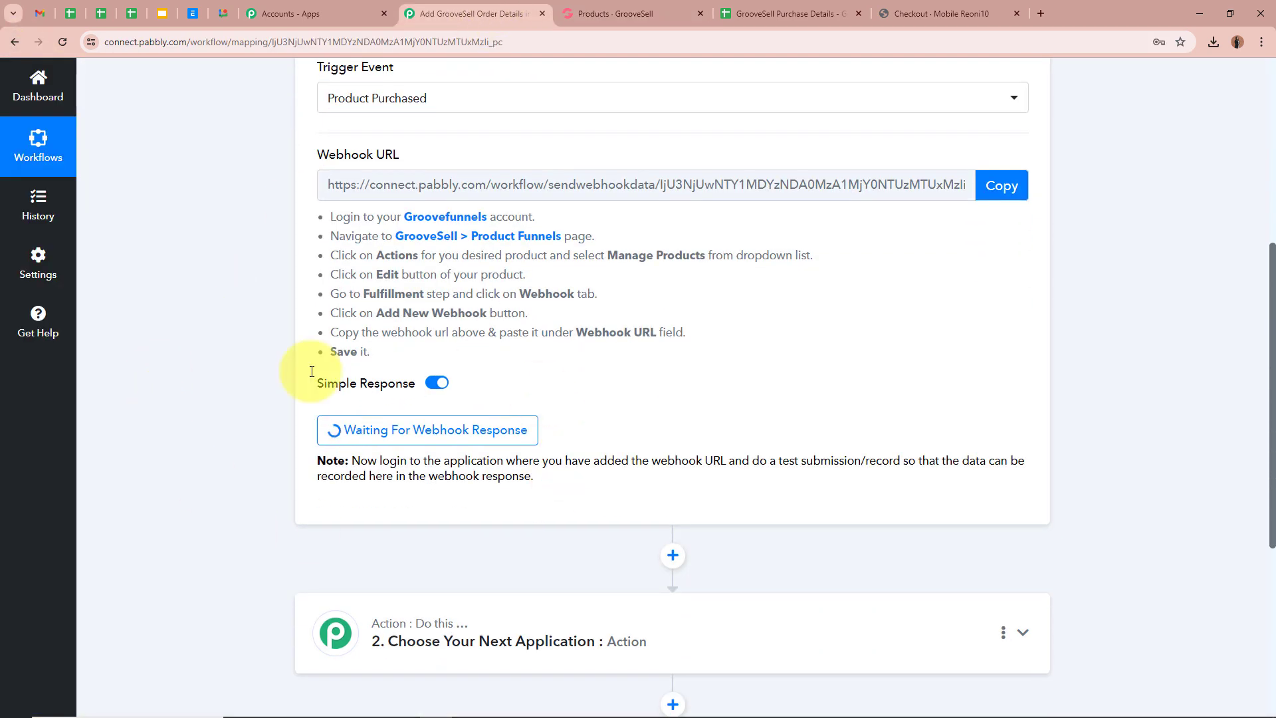
# - Bring up the Mobile Reoni10 checkout page showing the ₹11500.00 one-time plan
pyautogui.scroll(6, 257, 421)
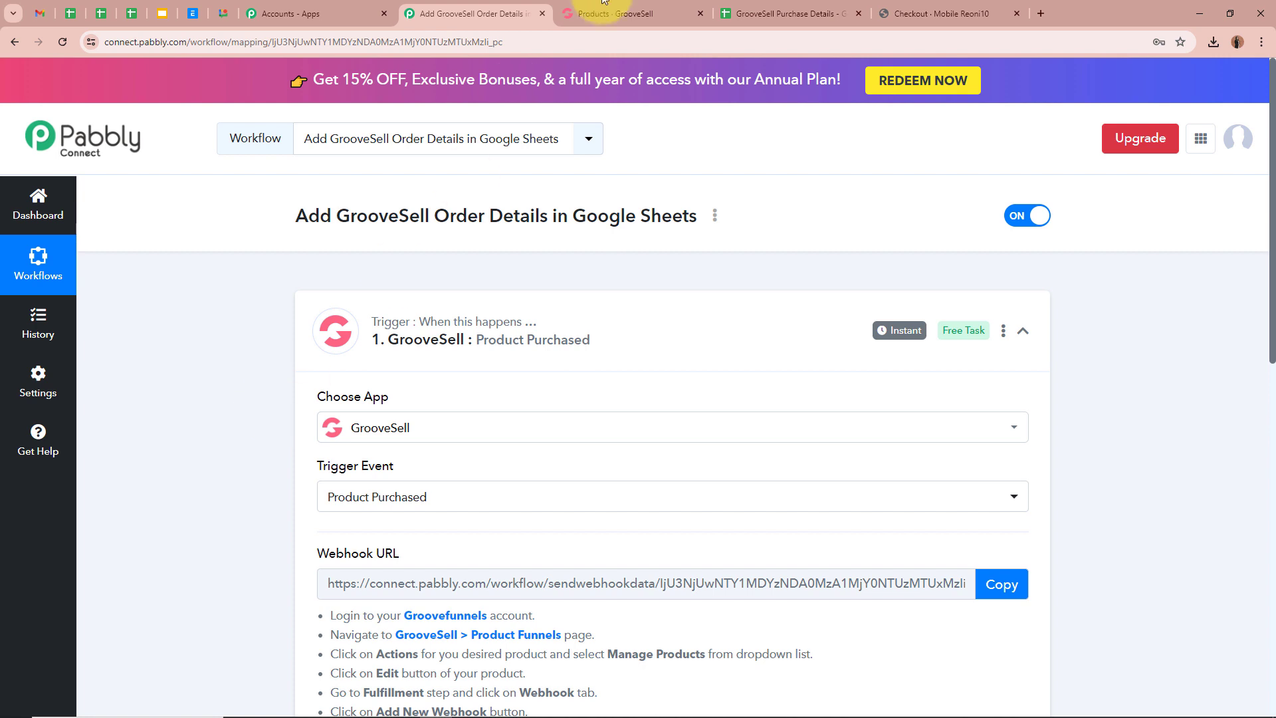
pyautogui.click(615, 13)
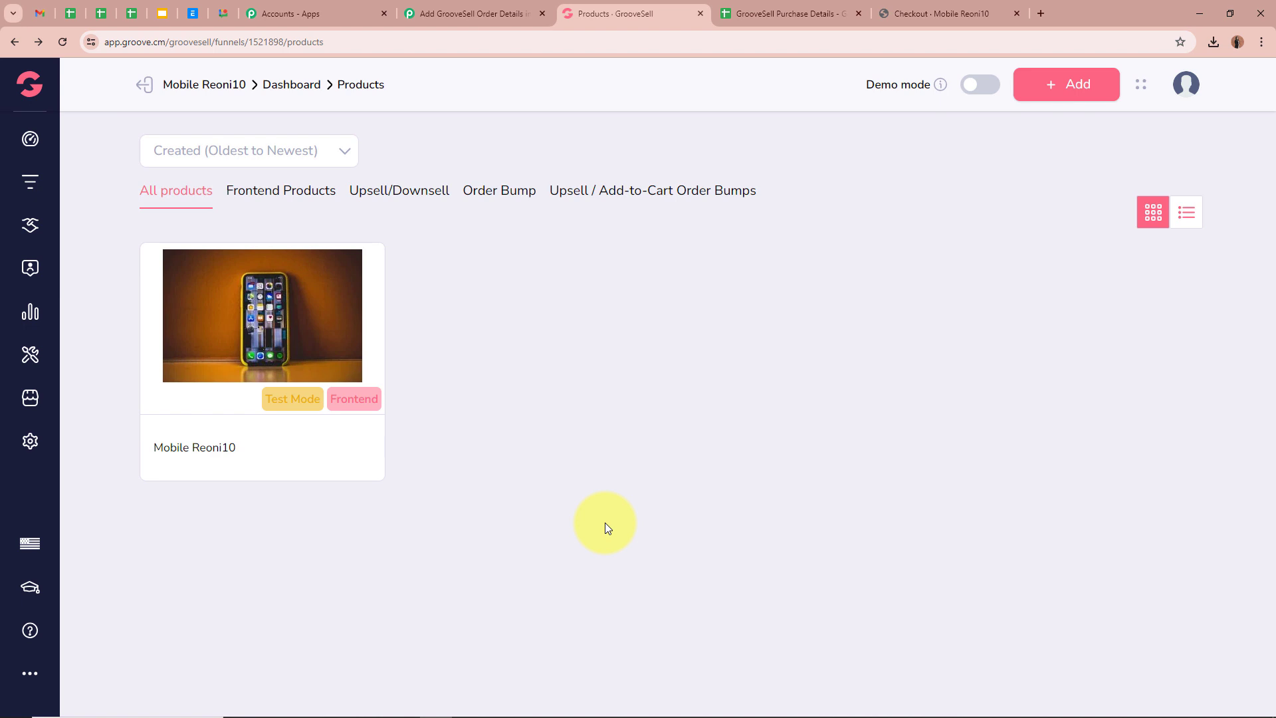
pyautogui.click(469, 14)
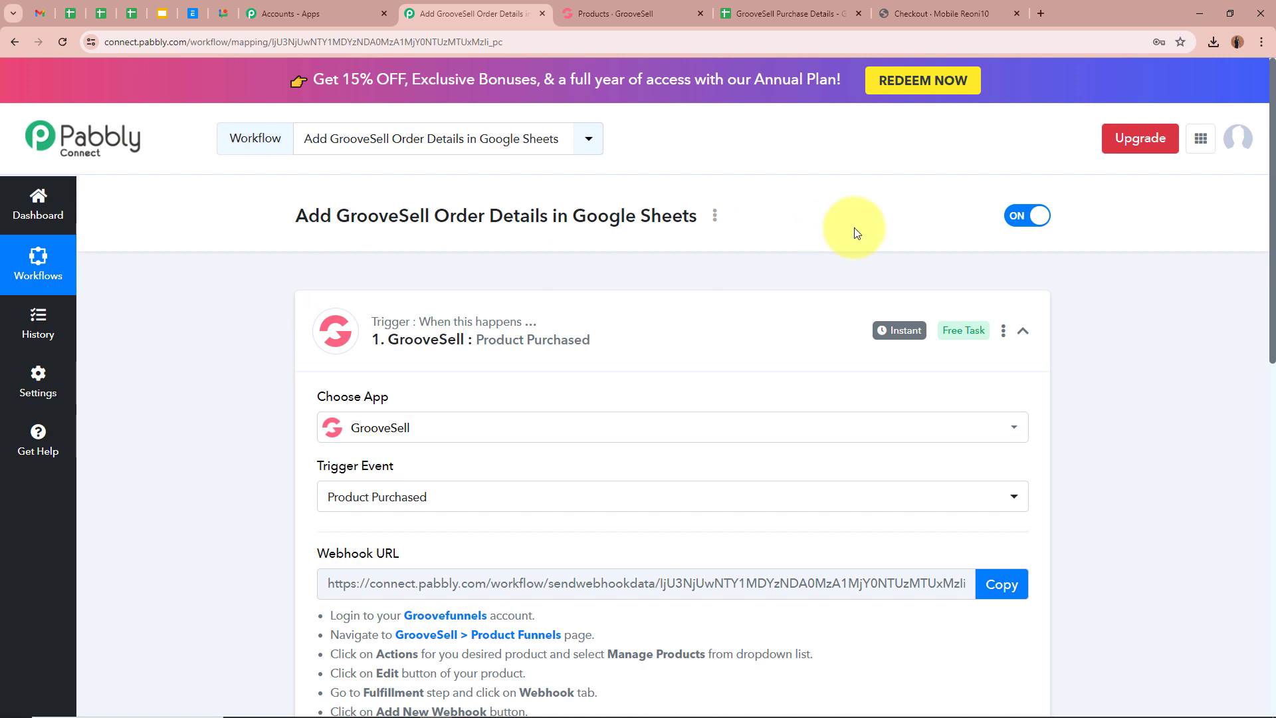
pyautogui.click(964, 12)
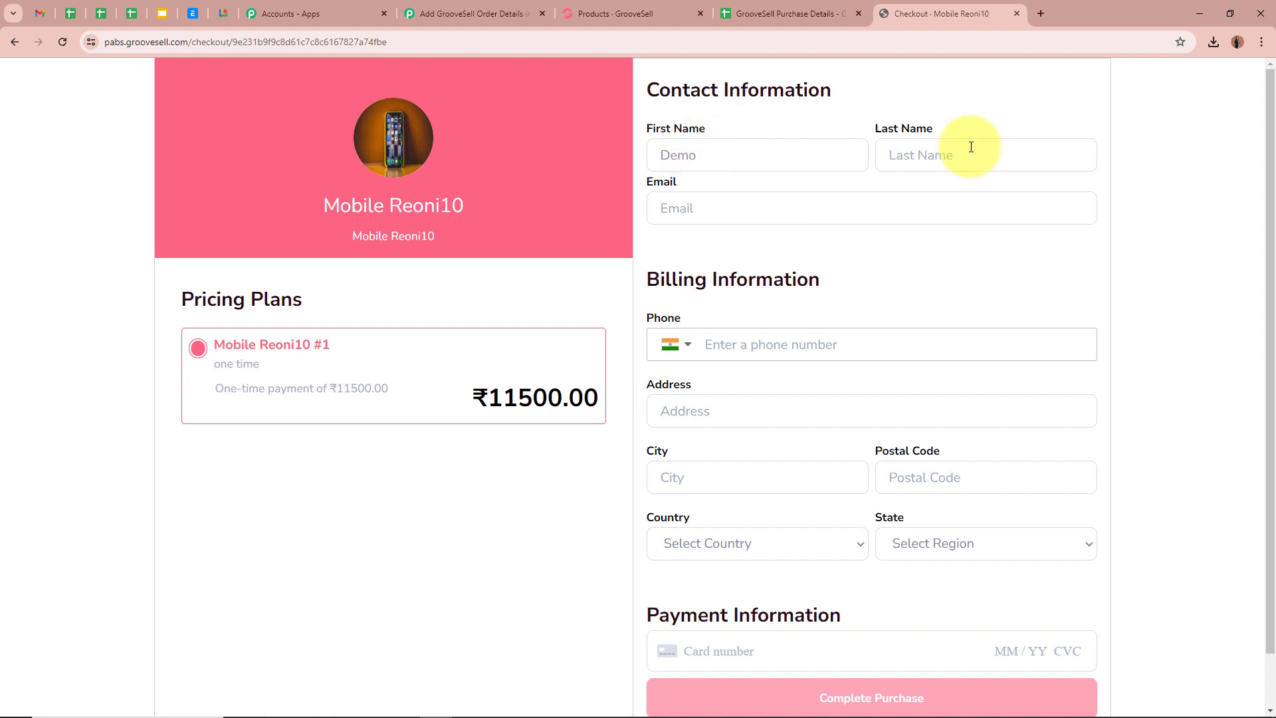
# - Fill in the buyer's last name, e-mail address and phone number
pyautogui.click(971, 147)
pyautogui.write('Sma')
pyautogui.click(909, 198)
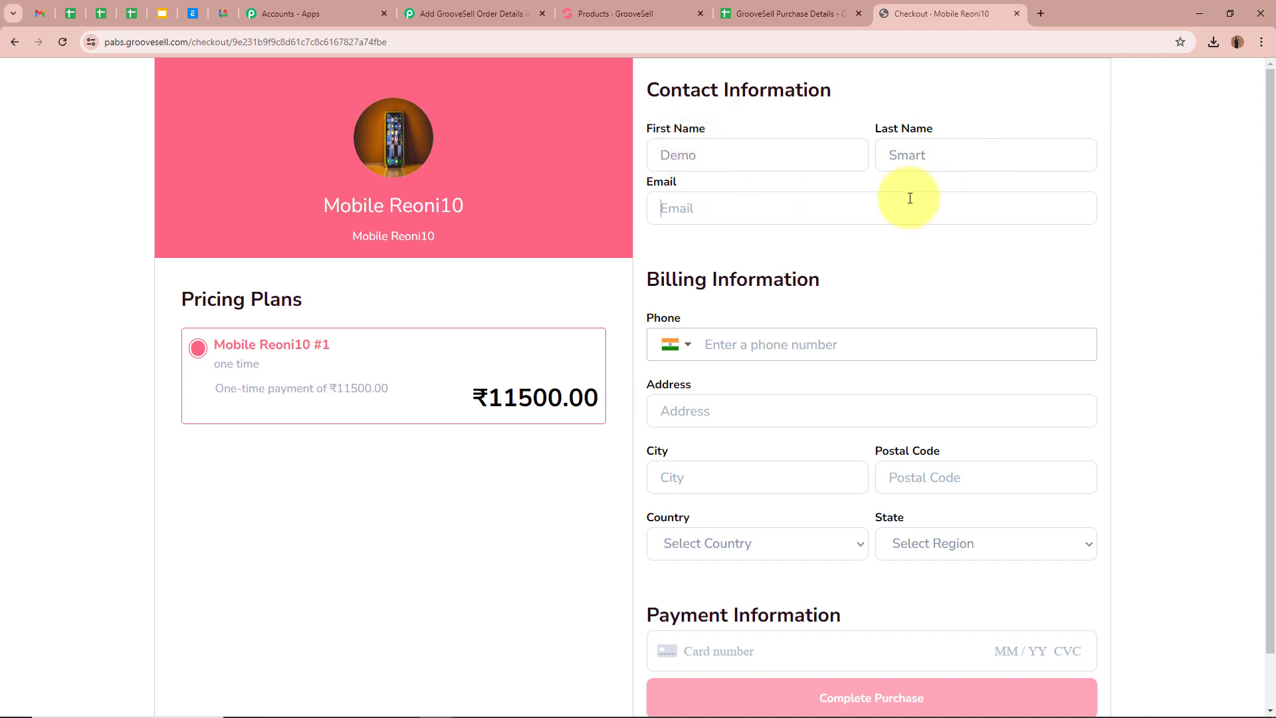
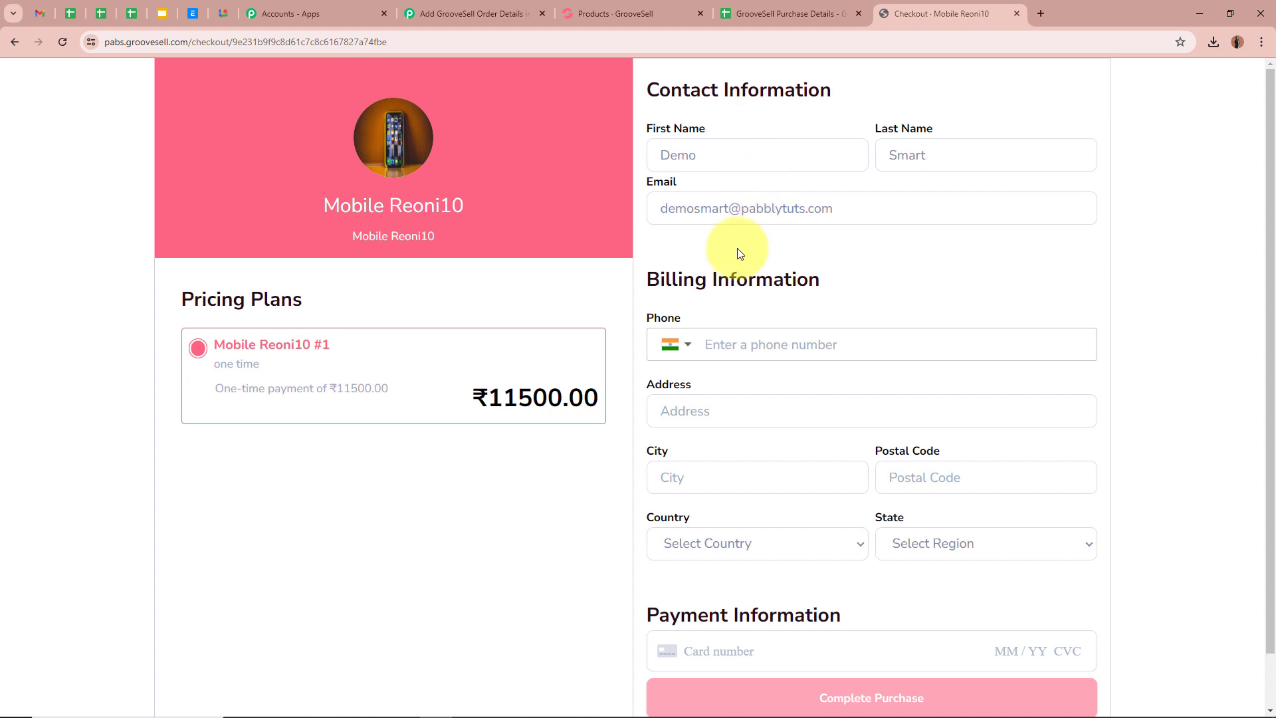
pyautogui.click(791, 344)
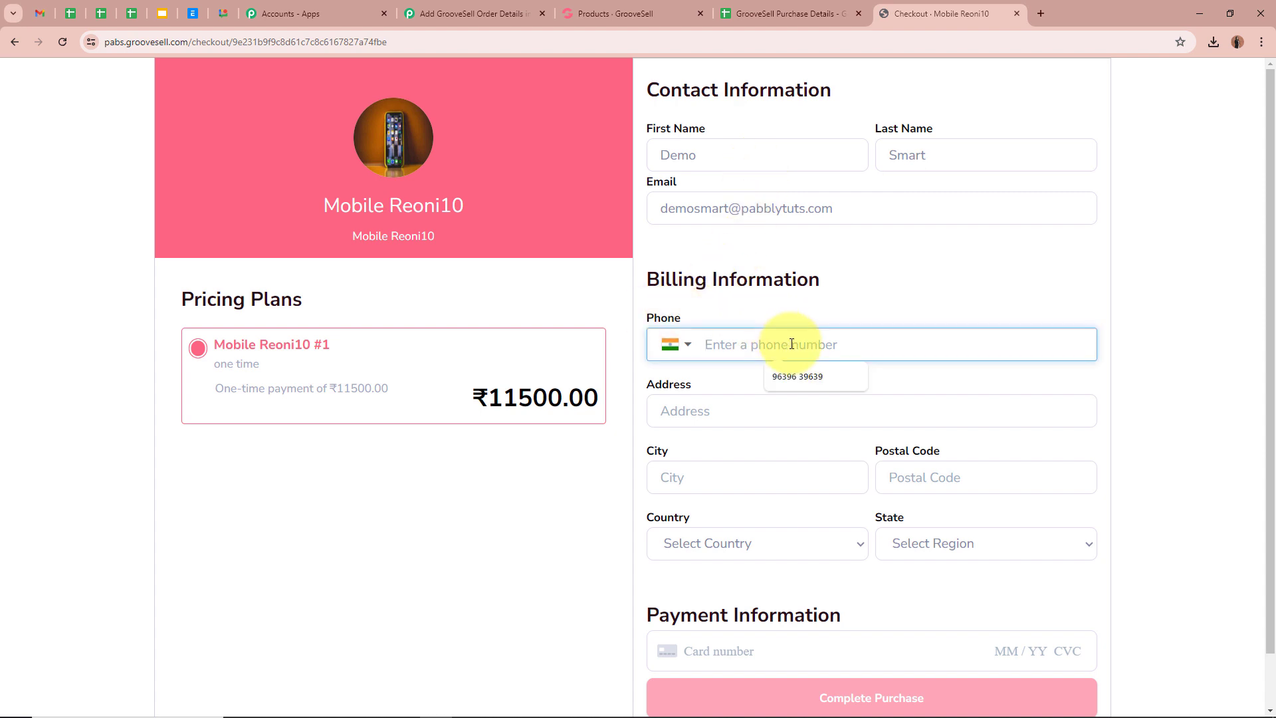
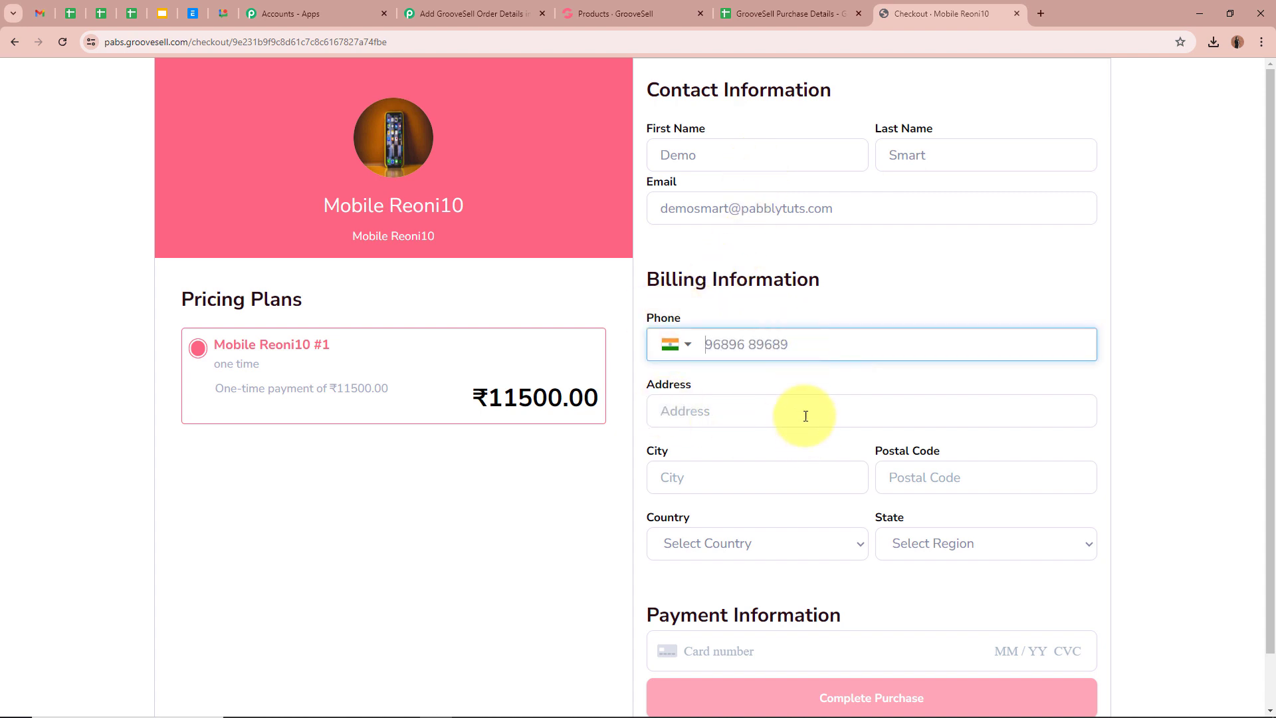
# - Enter the billing address, city and postal code, choosing India and Madhya Pradesh
pyautogui.click(805, 410)
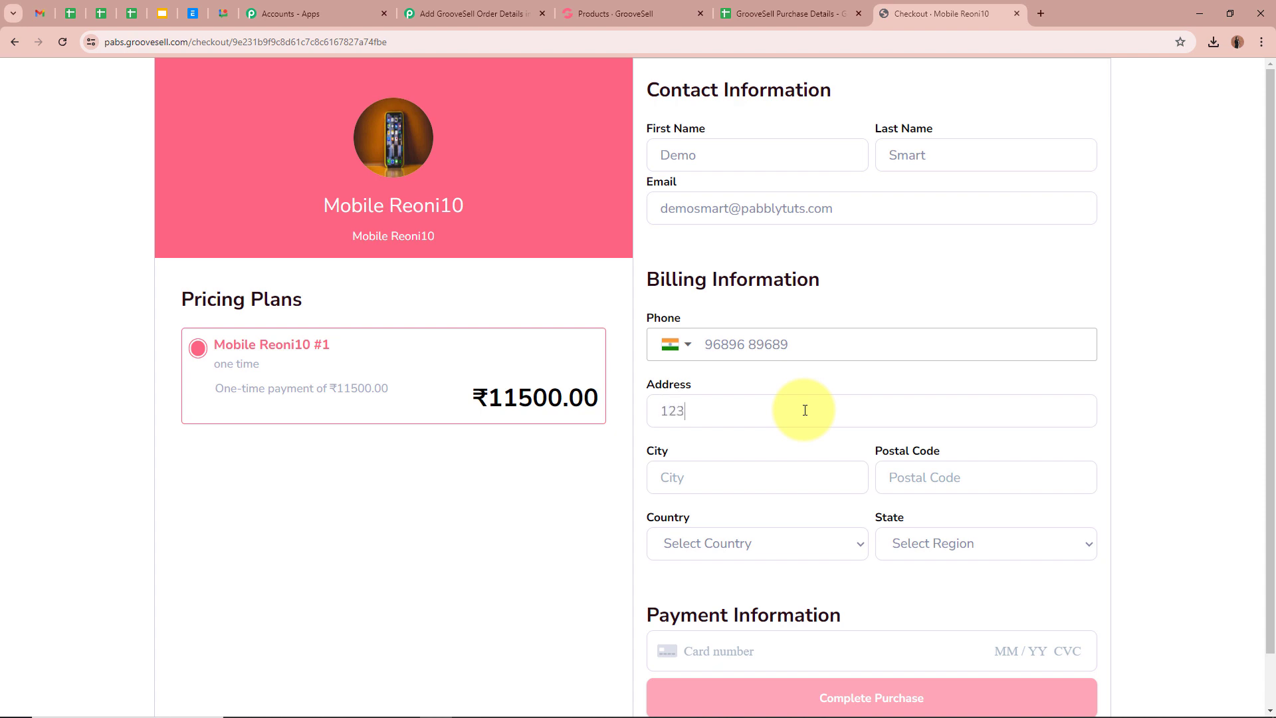
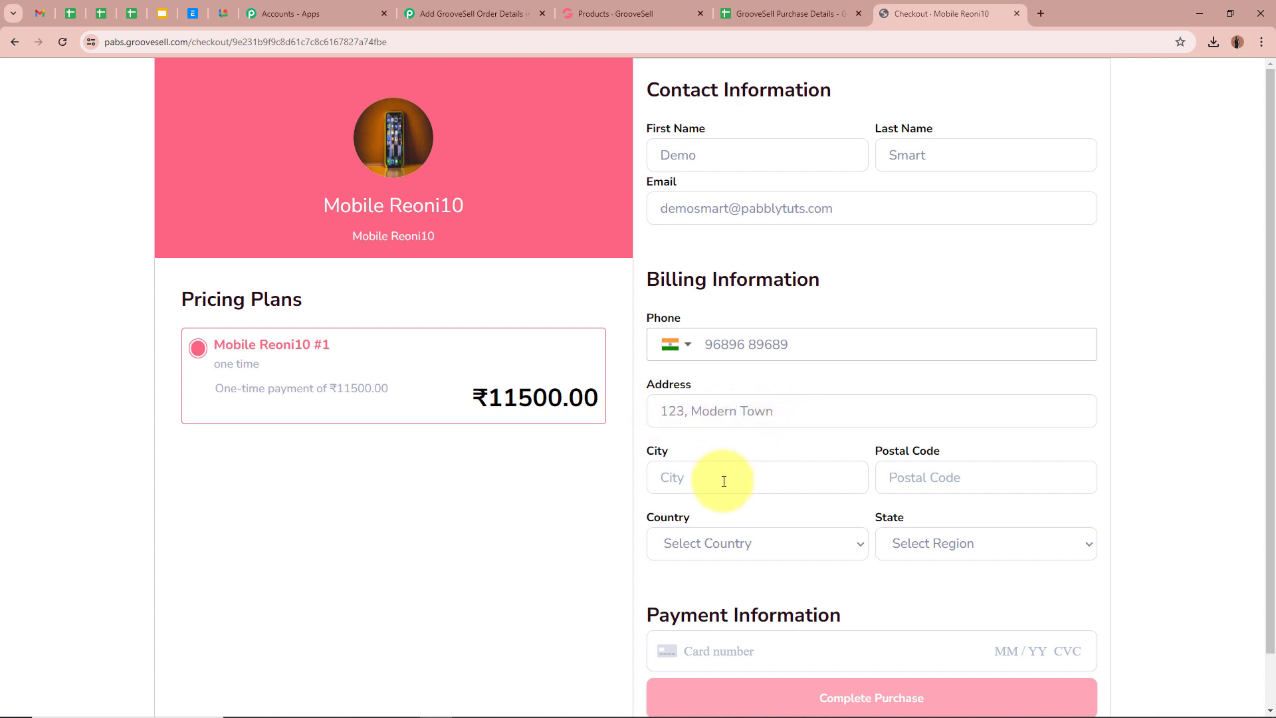
pyautogui.click(724, 481)
pyautogui.write('Bhopal')
pyautogui.click(1005, 479)
pyautogui.write('462003')
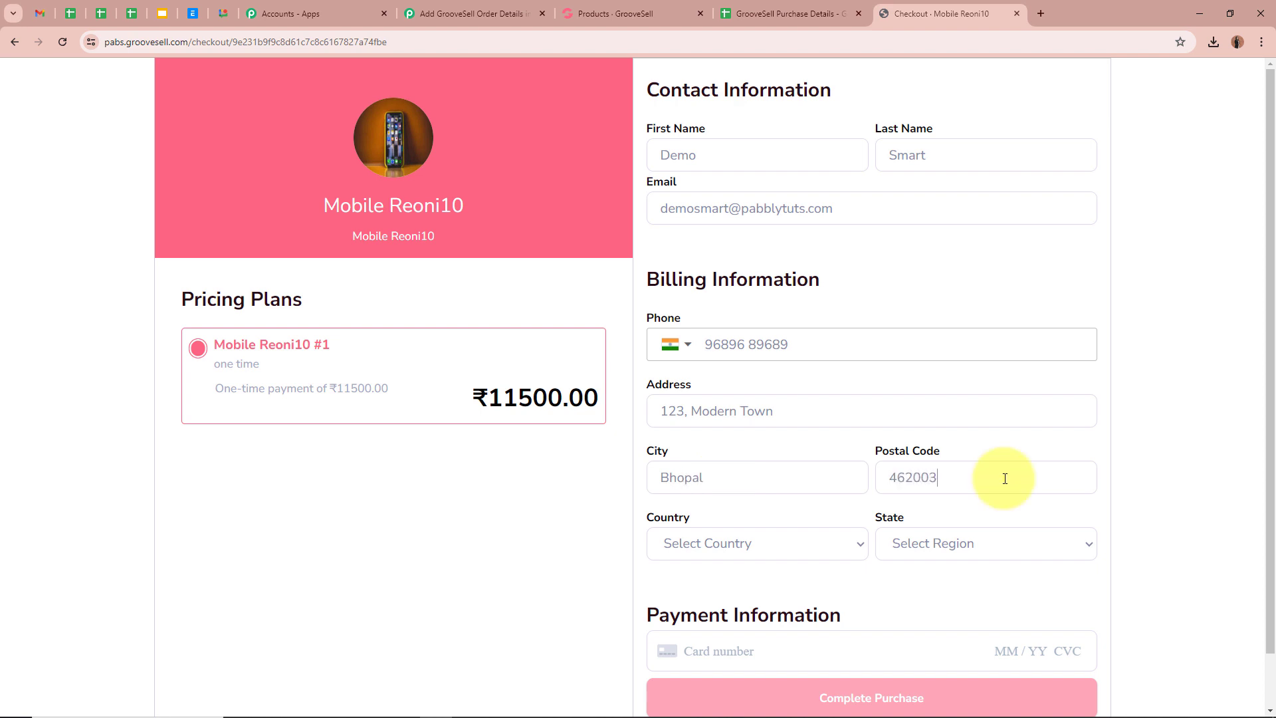
pyautogui.click(725, 543)
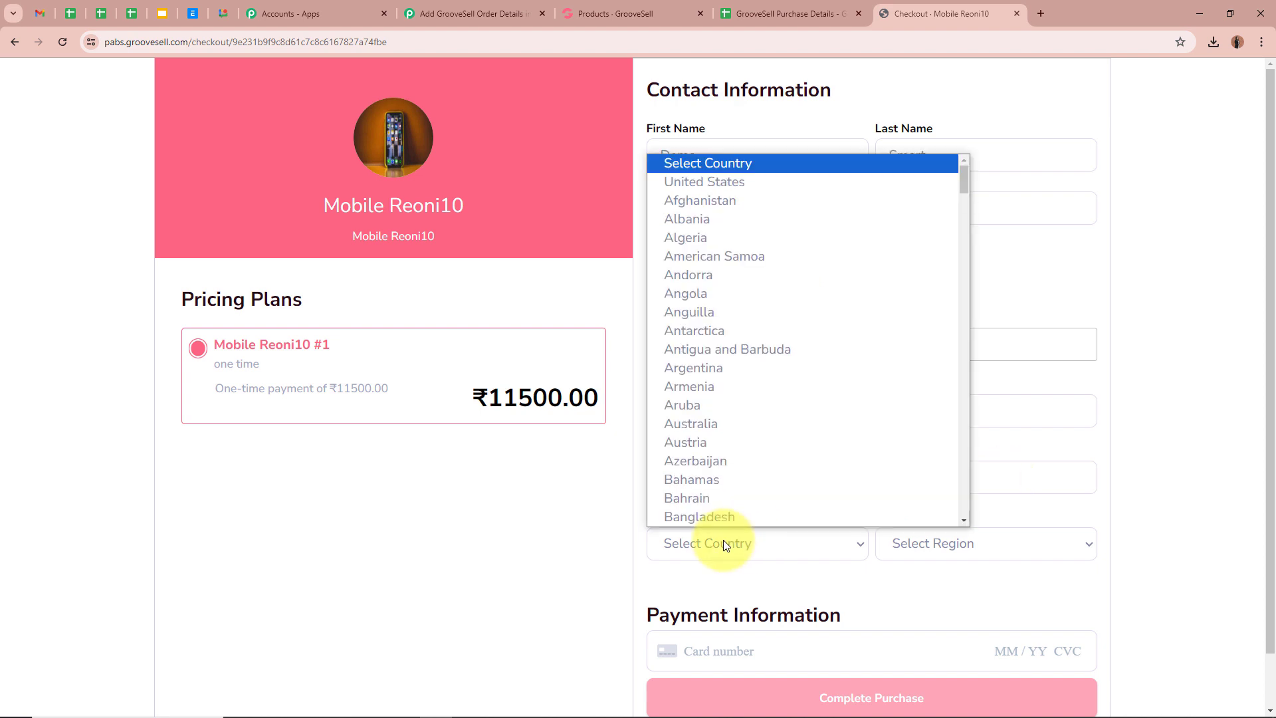
pyautogui.write('india')
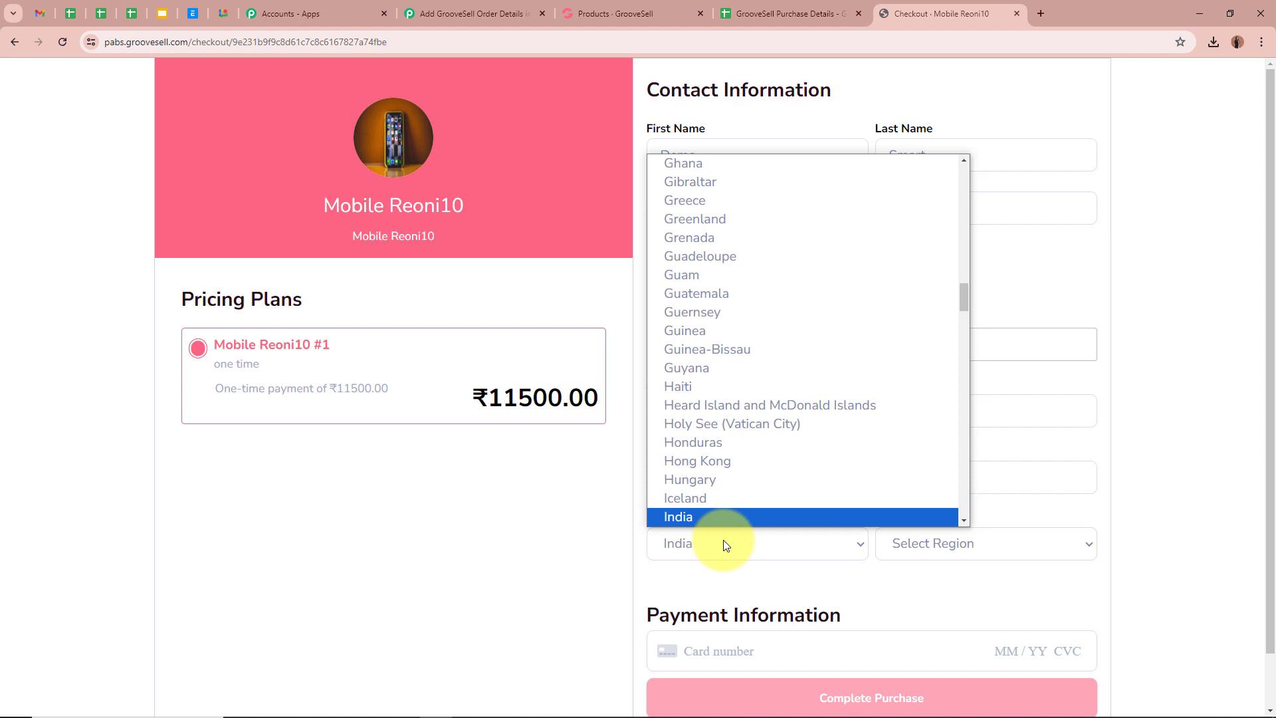
pyautogui.click(728, 516)
pyautogui.click(999, 537)
pyautogui.write('m')
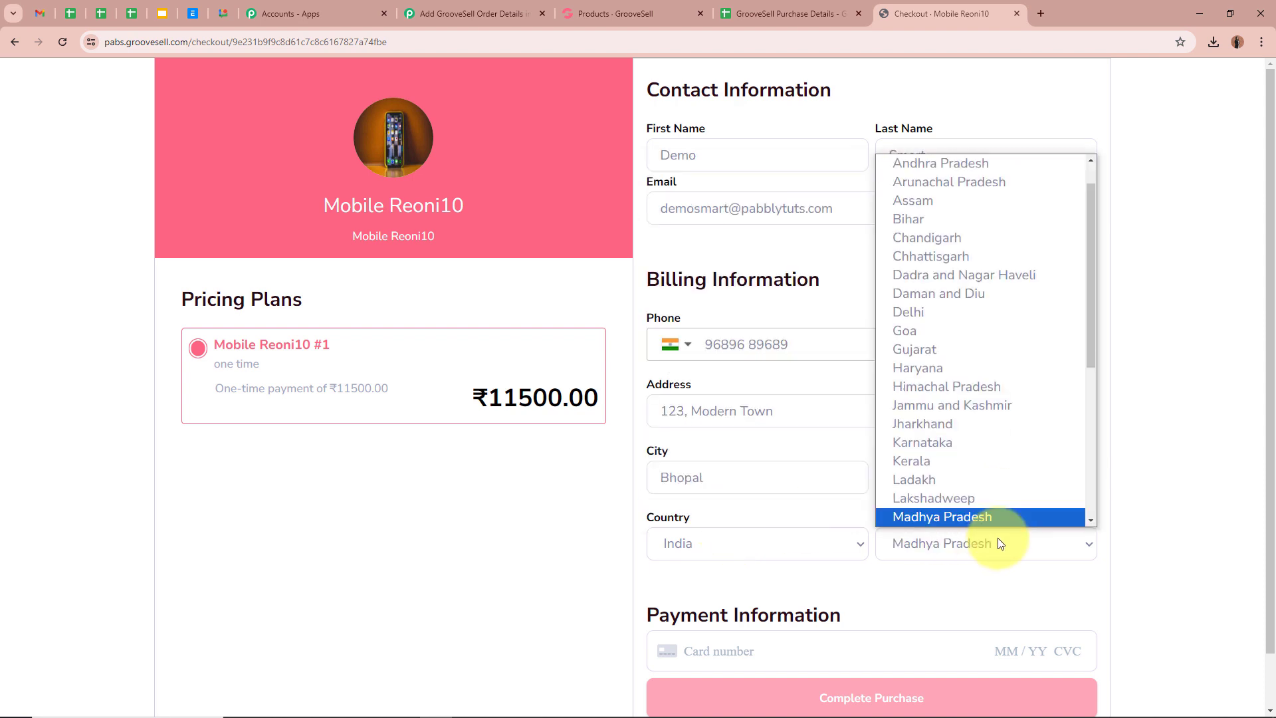
pyautogui.click(988, 521)
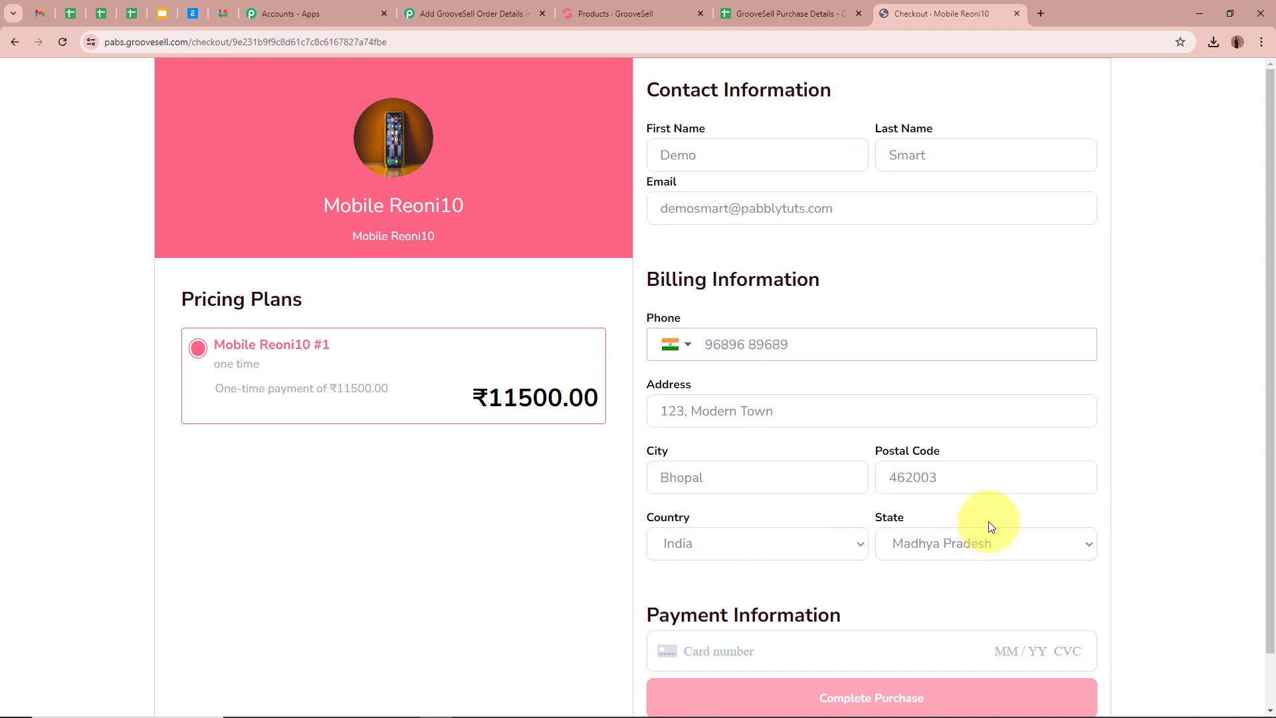
# - Enter the test card details, complete the purchase, and return to Pabbly
pyautogui.scroll(-1, 898, 535)
pyautogui.click(833, 593)
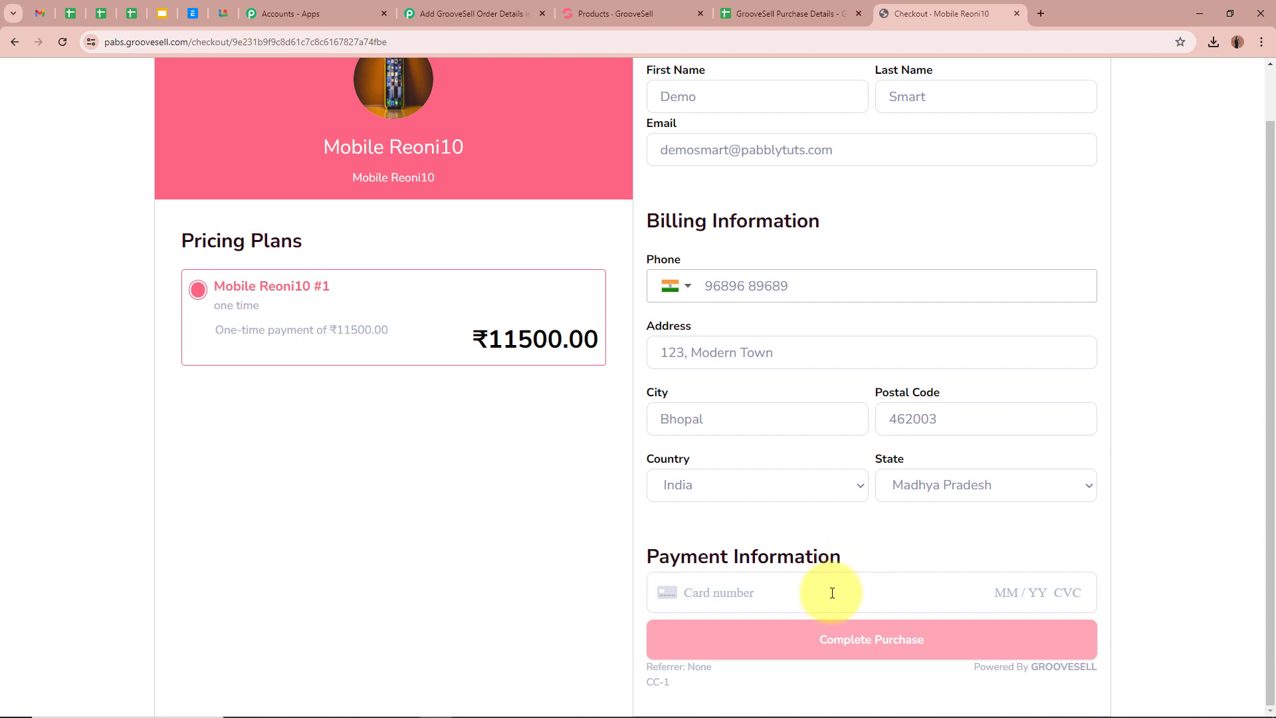
pyautogui.write('4111 111')
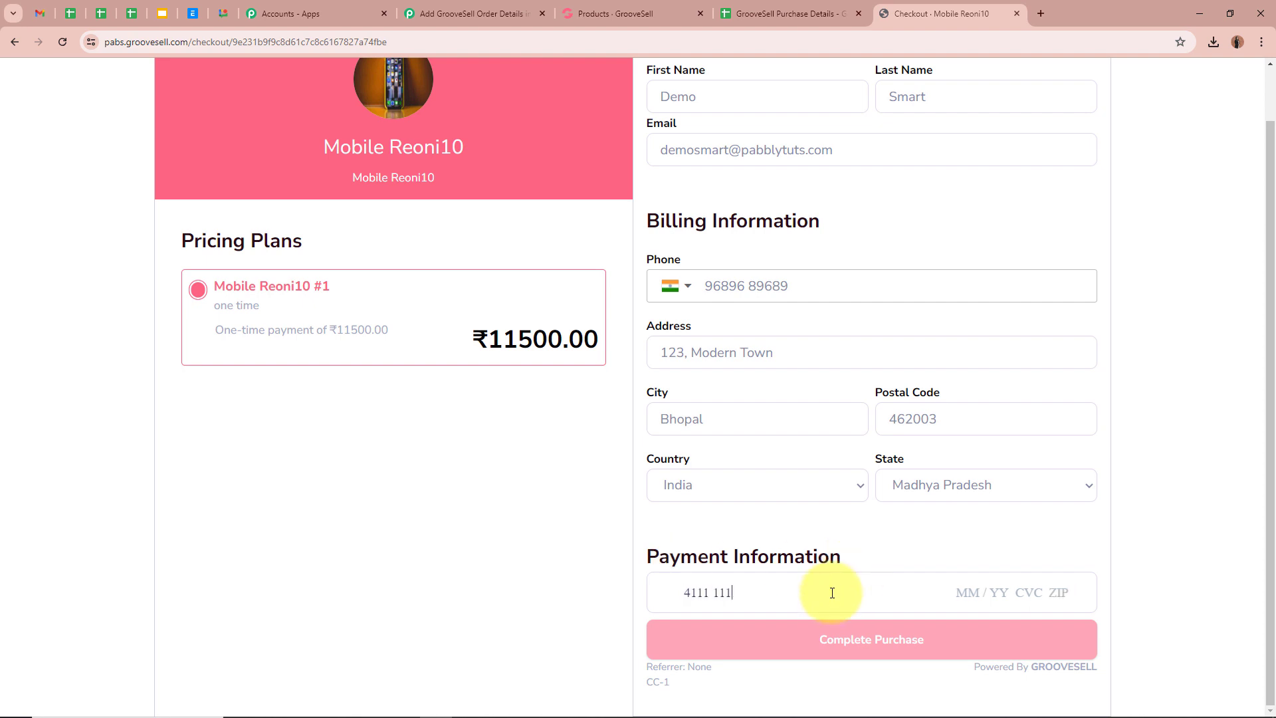
pyautogui.write('1 1111 1111 09 / 28 12')
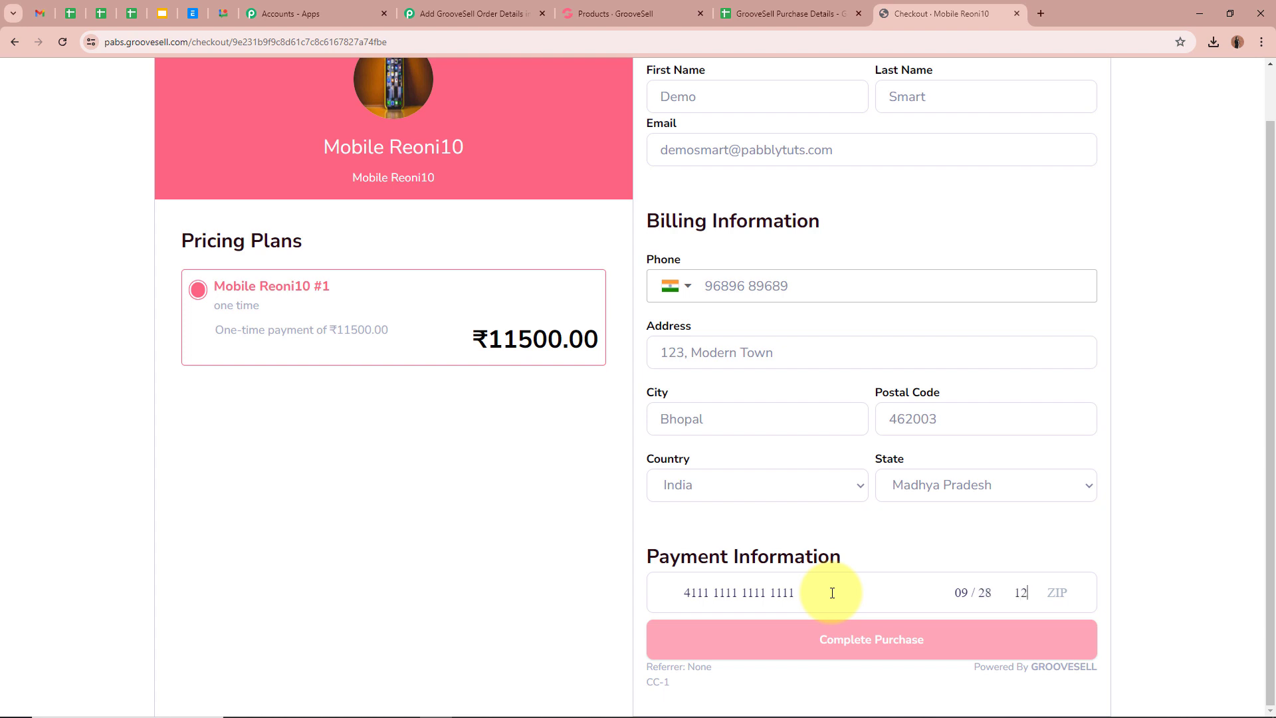
pyautogui.write('3 12345')
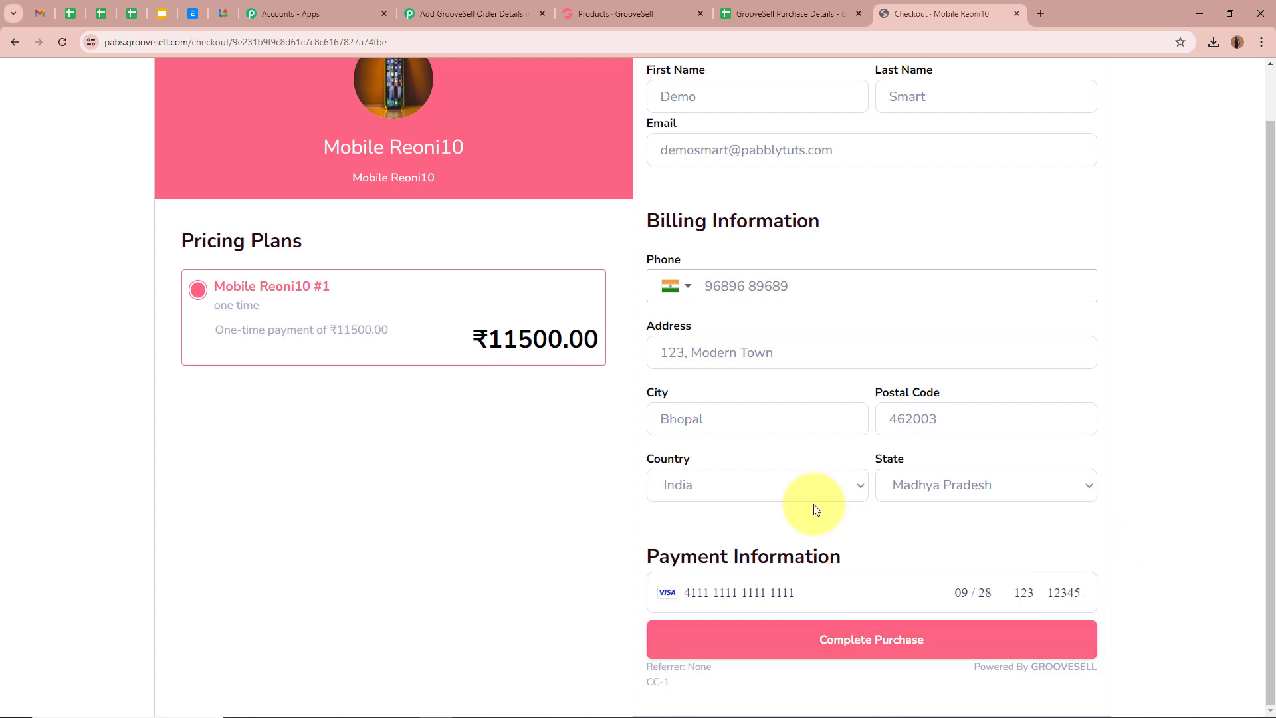
pyautogui.click(892, 641)
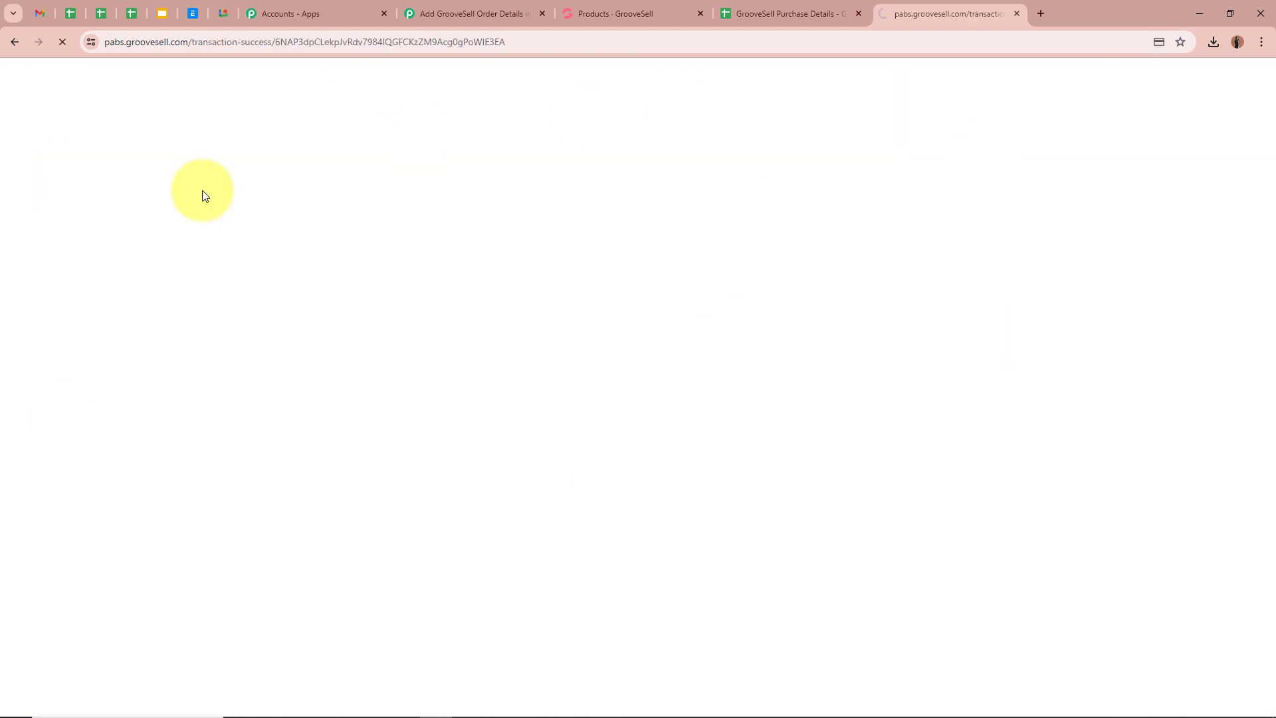
pyautogui.click(475, 13)
# - Scroll through the captured purchase response fields, then collapse the GrooveSell trigger card
pyautogui.scroll(-6, 187, 390)
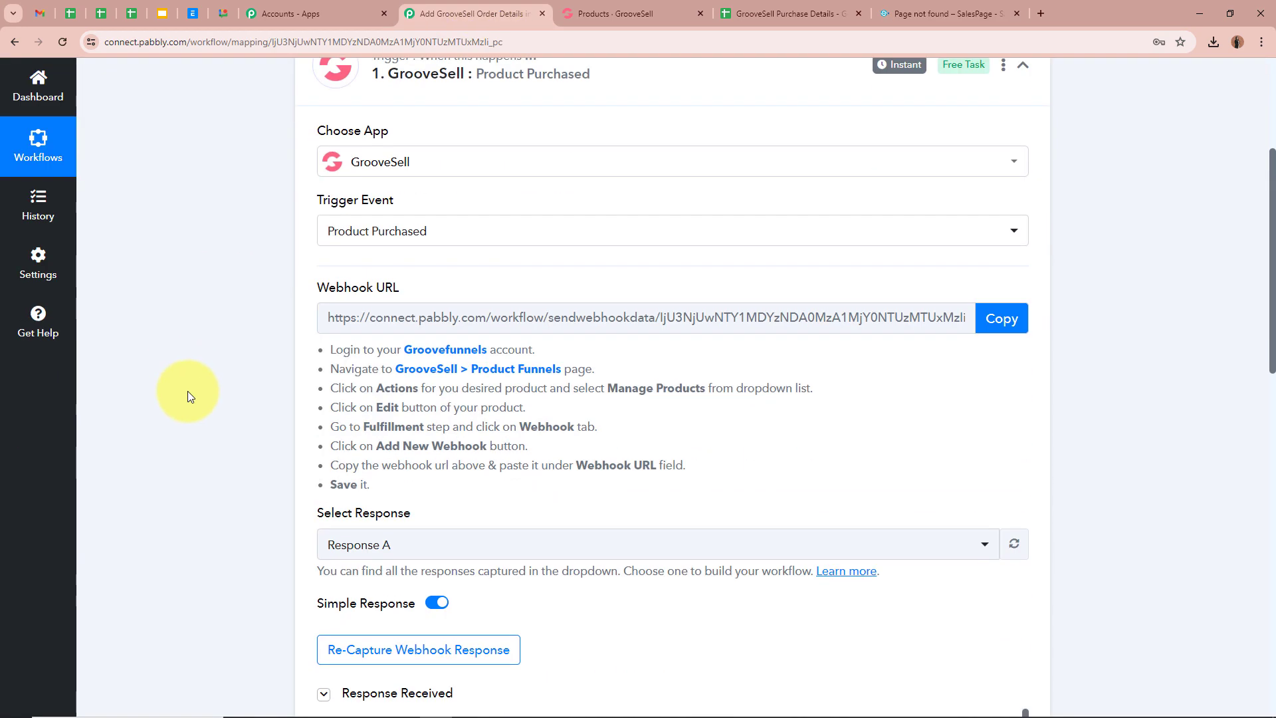
pyautogui.scroll(-3, 188, 391)
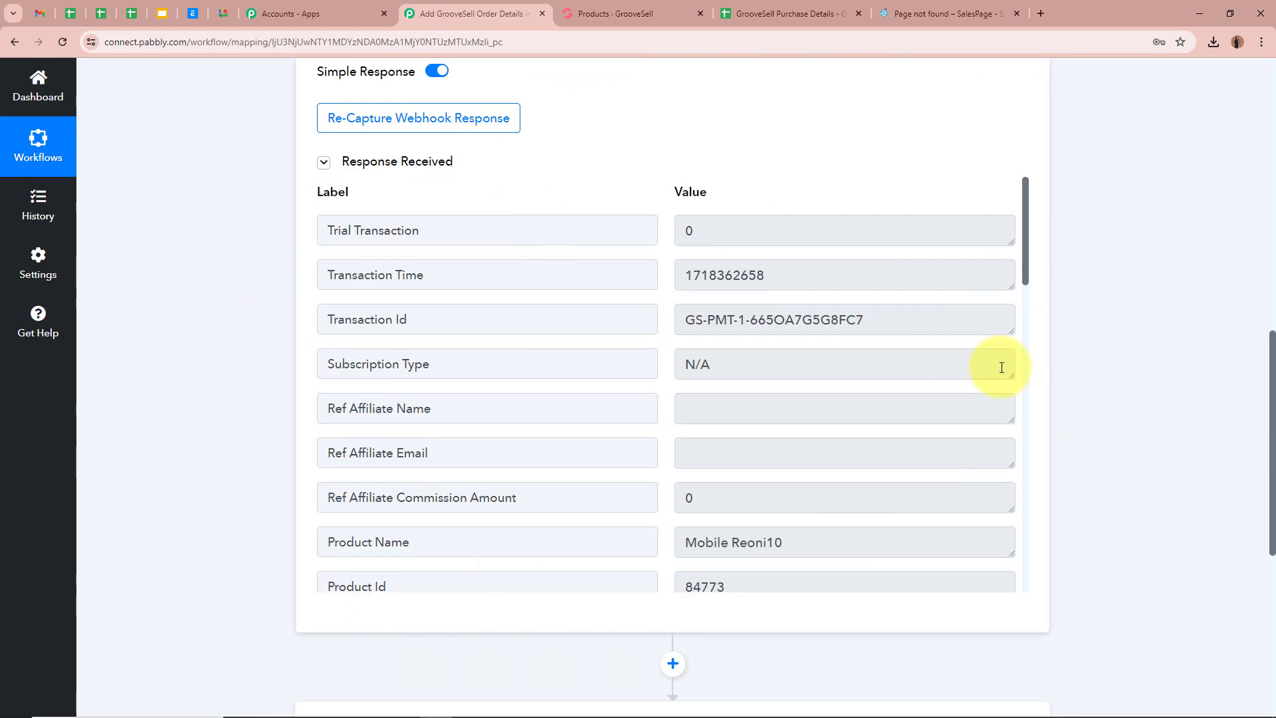
pyautogui.moveTo(1027, 270); pyautogui.dragTo(1027, 325)
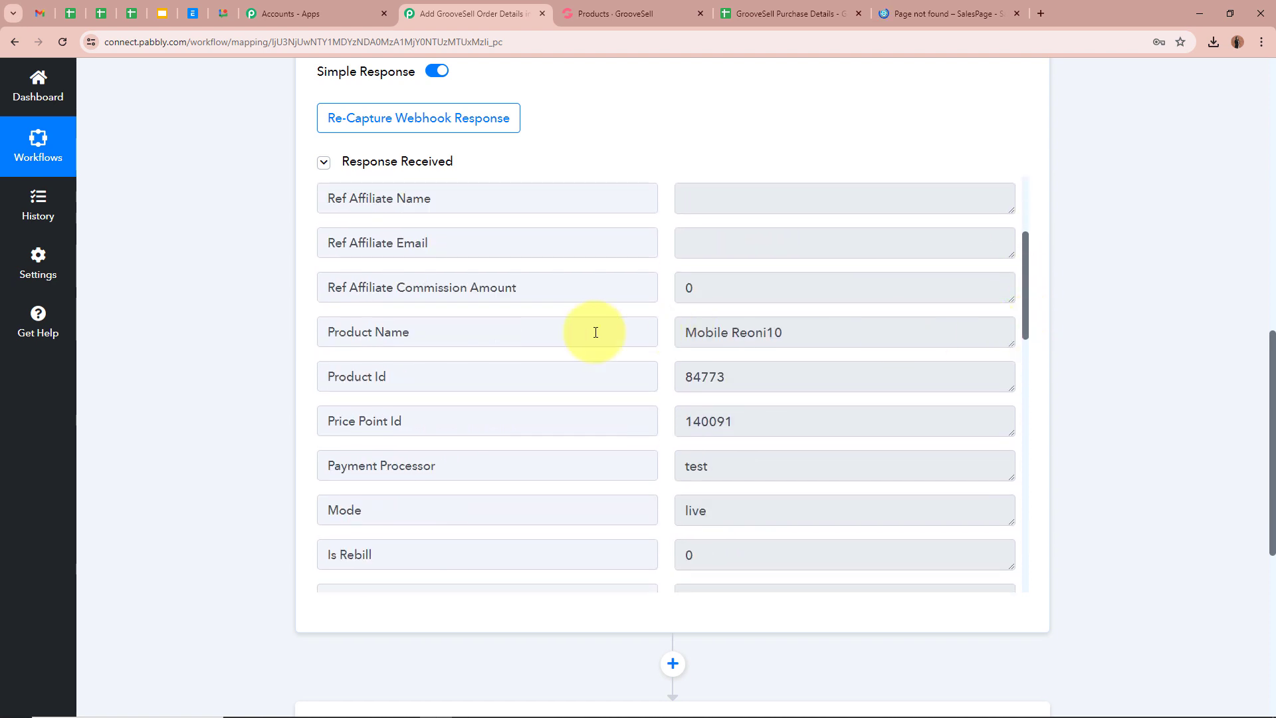
pyautogui.moveTo(693, 334); pyautogui.dragTo(908, 330)
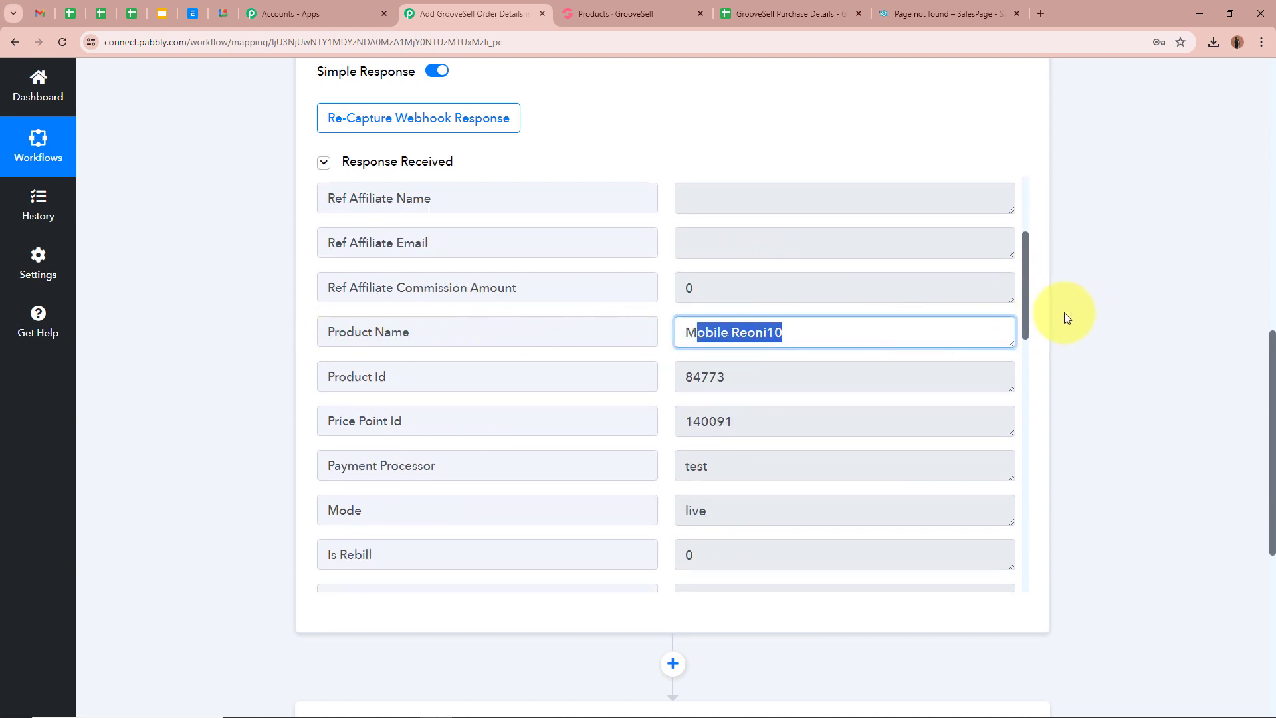
pyautogui.moveTo(1026, 319); pyautogui.dragTo(1026, 493)
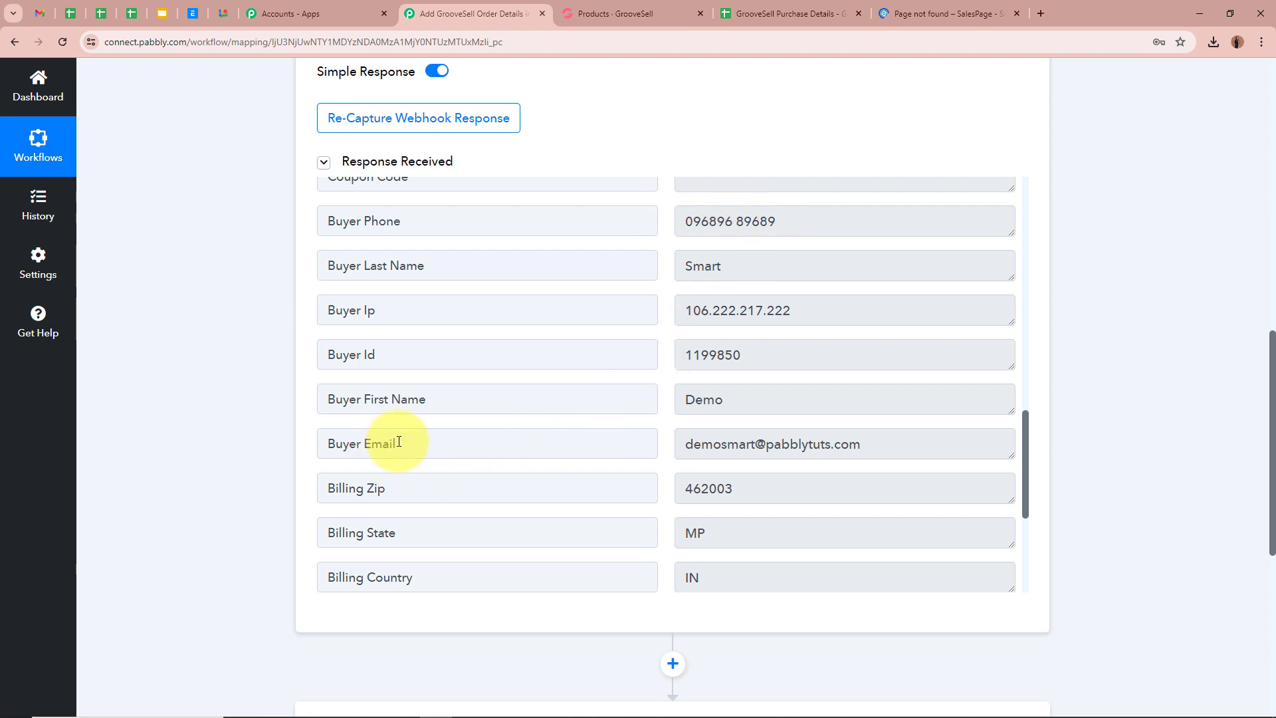
pyautogui.scroll(-3, 926, 440)
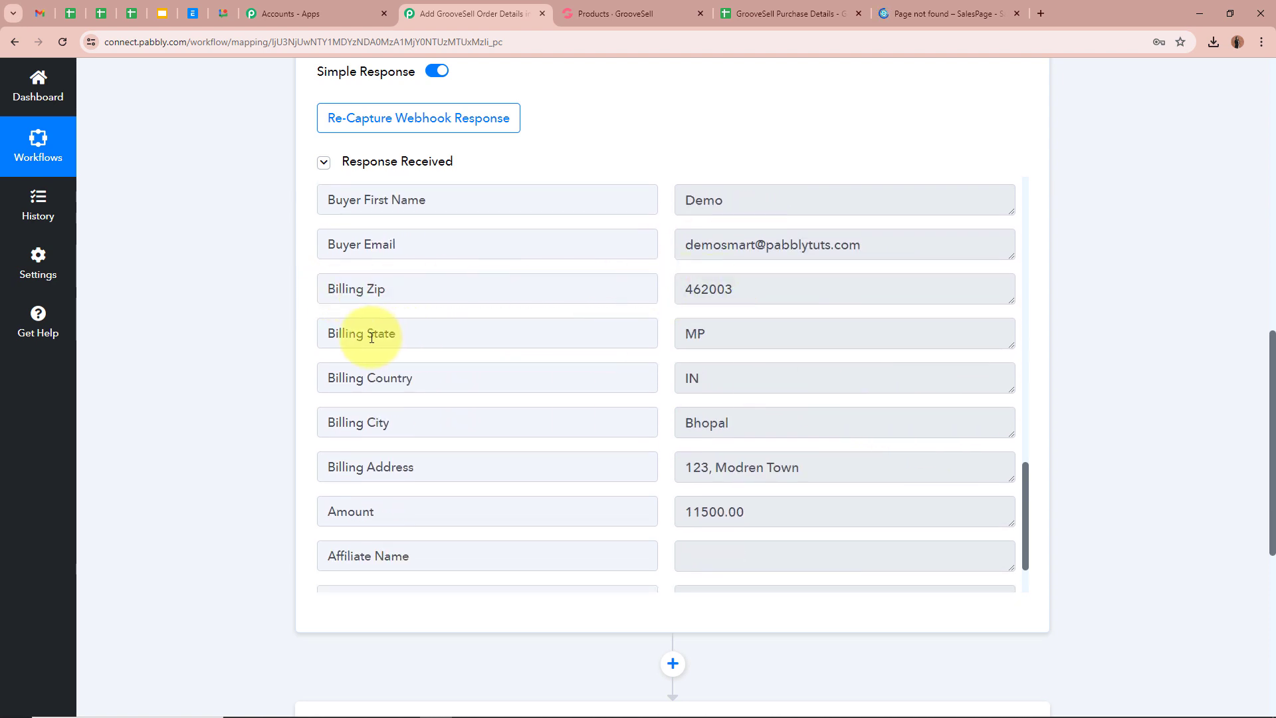
pyautogui.scroll(-1, 735, 385)
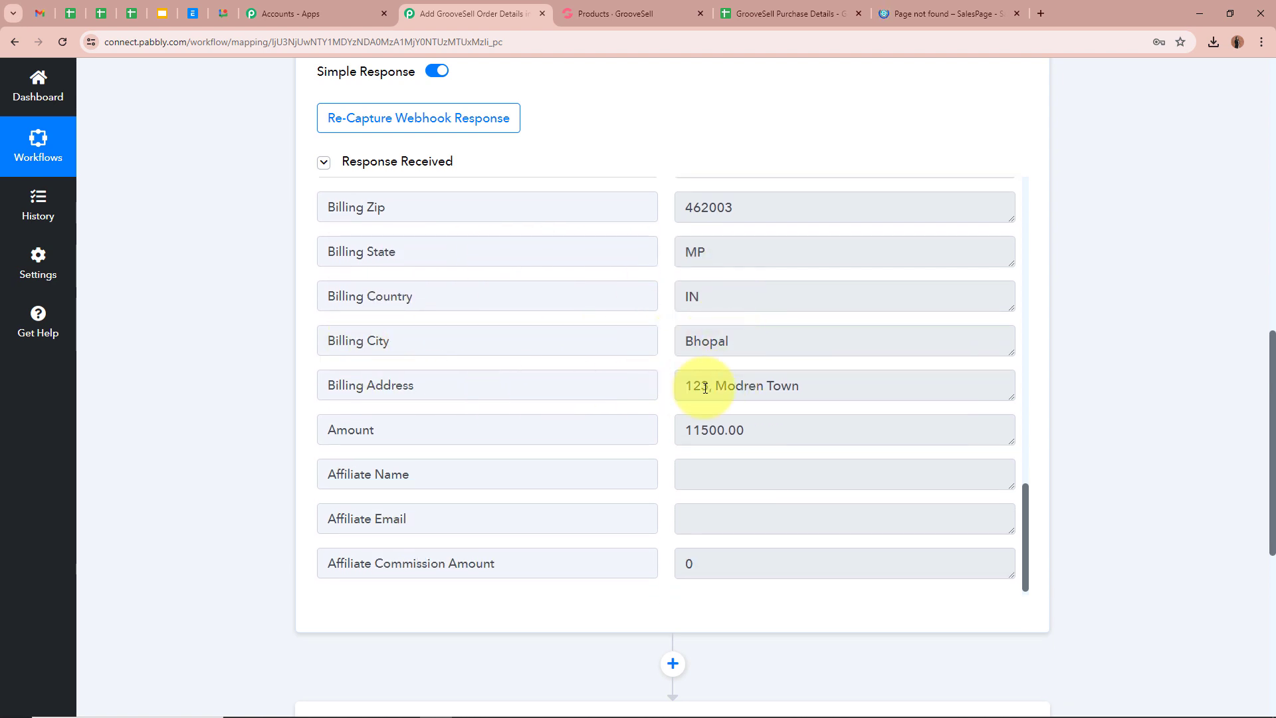
pyautogui.scroll(-3, 818, 385)
pyautogui.scroll(2, 817, 386)
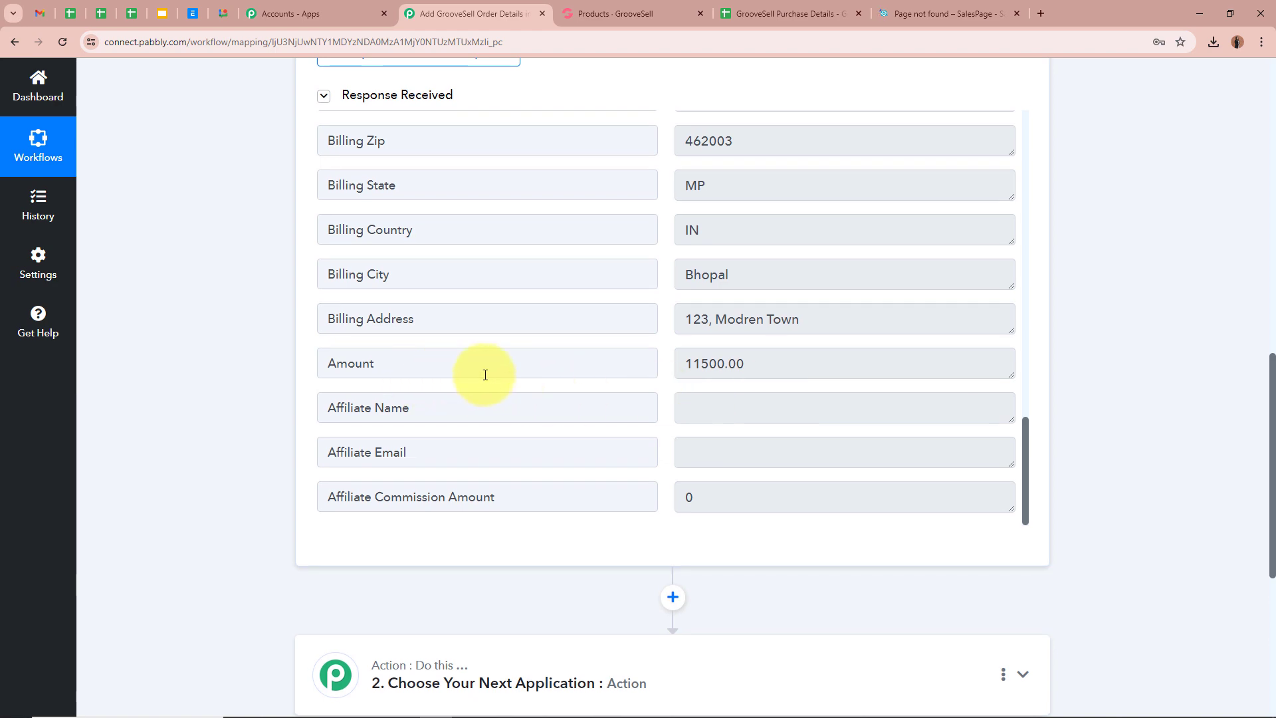
pyautogui.scroll(2, 852, 379)
pyautogui.scroll(5, 852, 379)
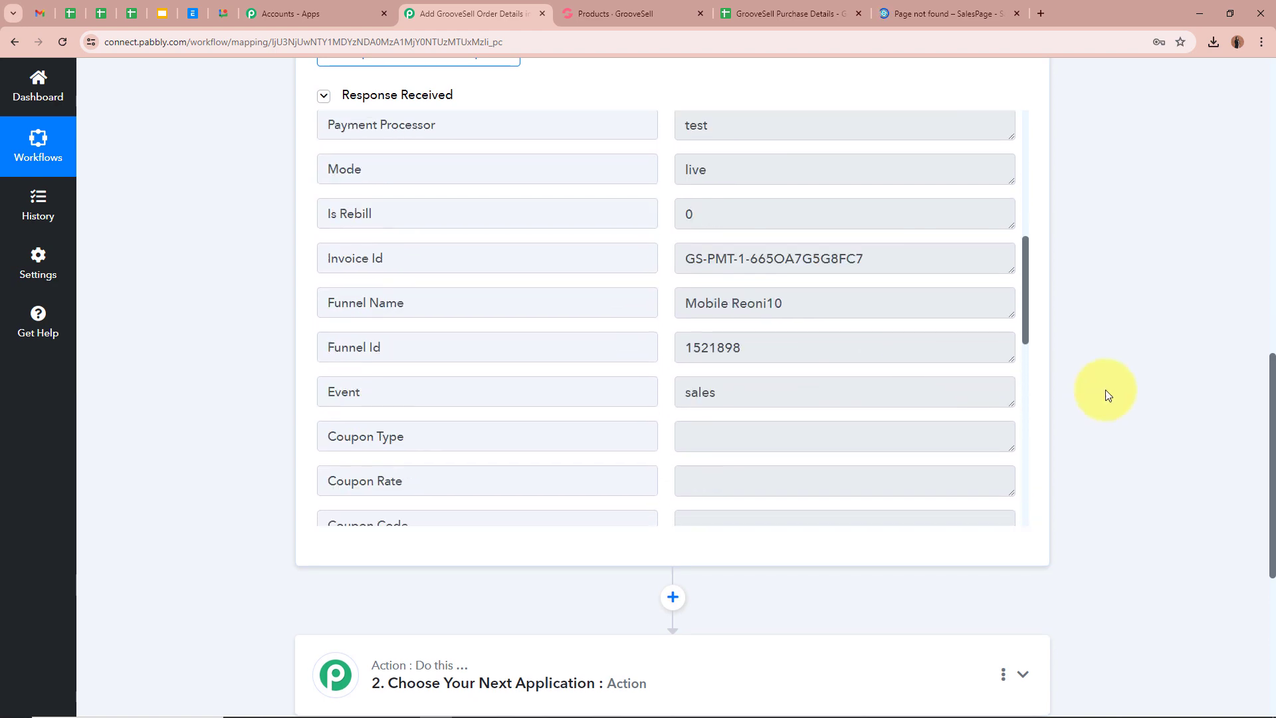
pyautogui.scroll(13, 1117, 390)
pyautogui.click(1021, 328)
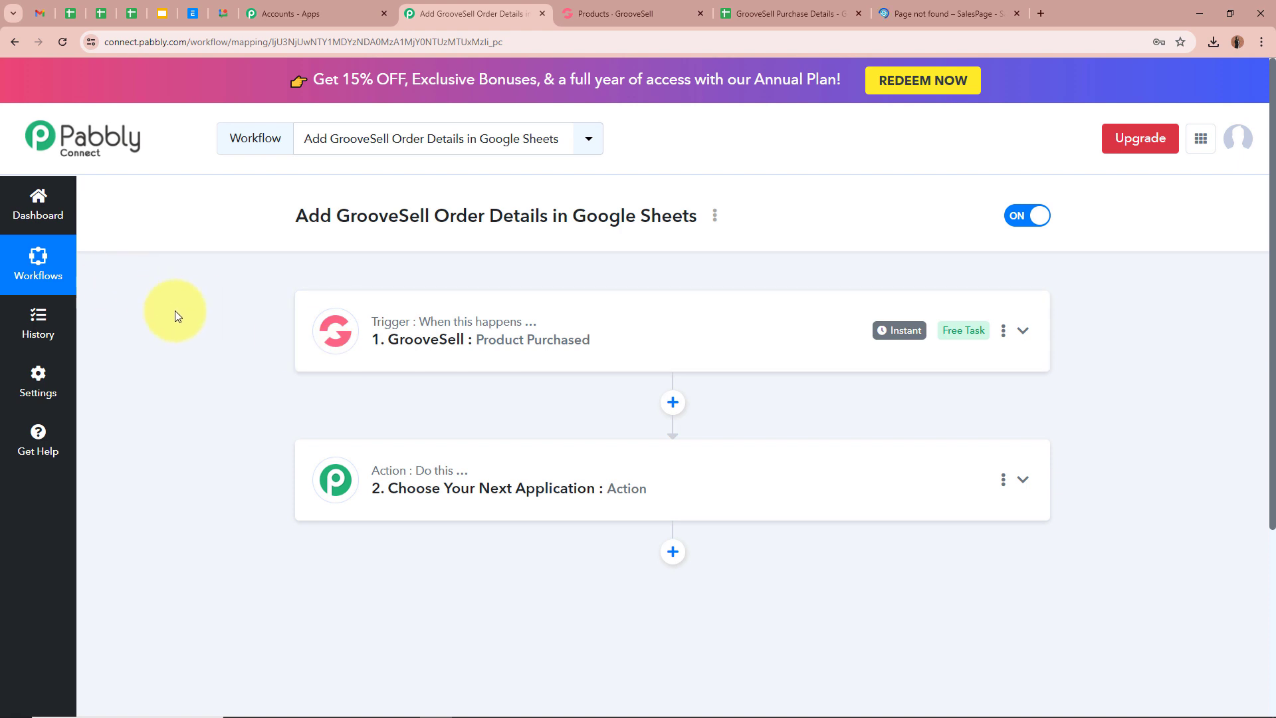
# - Expand the action step, checking the GrooveSell products and Purchase Details sheet tabs
pyautogui.click(648, 13)
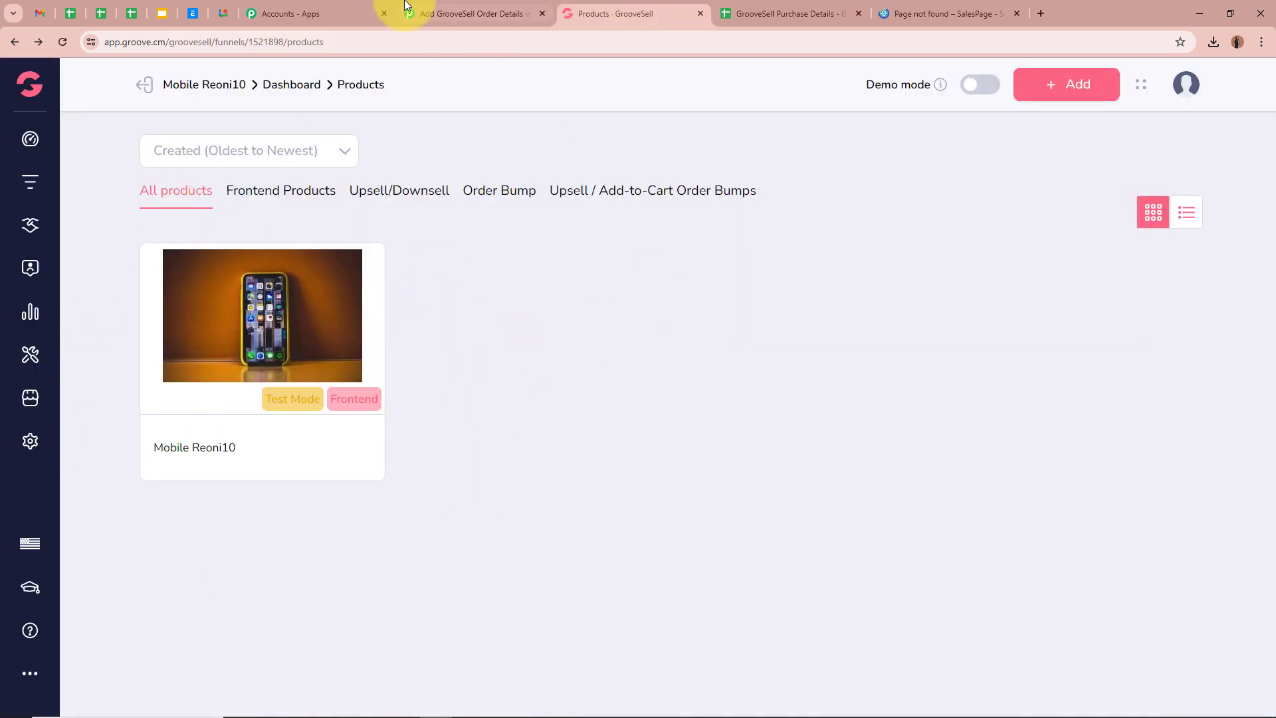
pyautogui.click(432, 13)
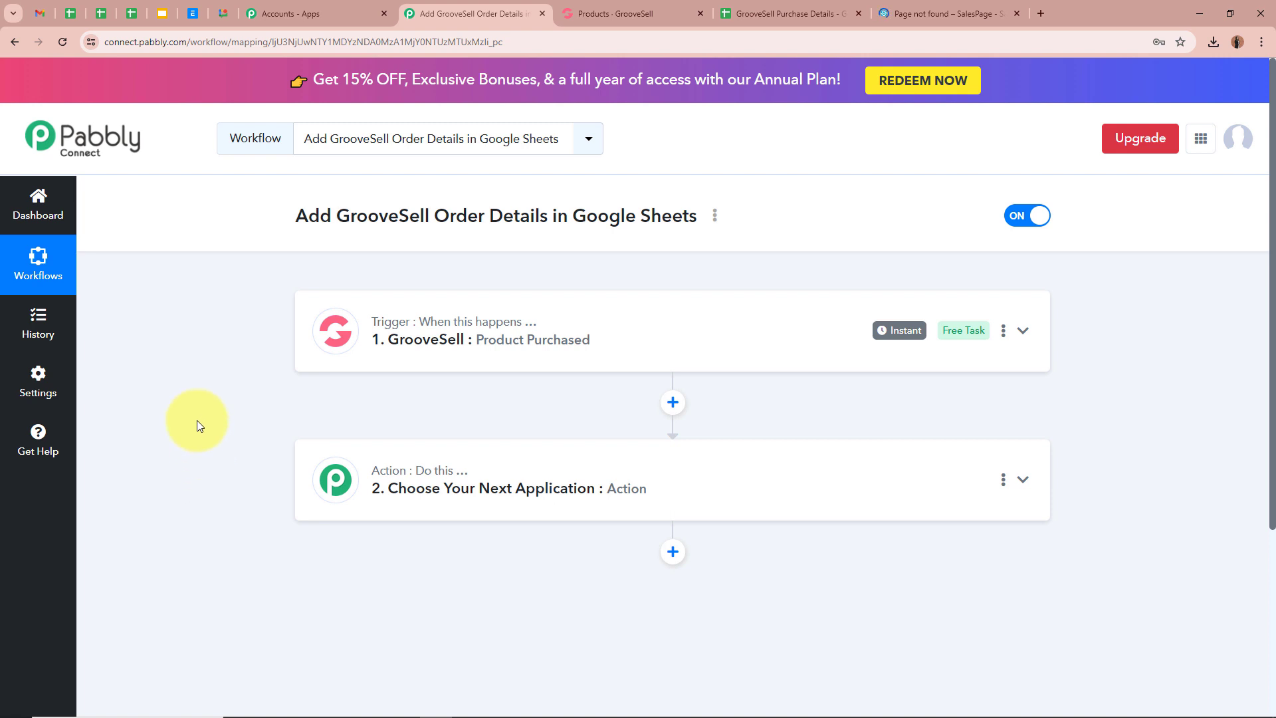
pyautogui.click(1022, 479)
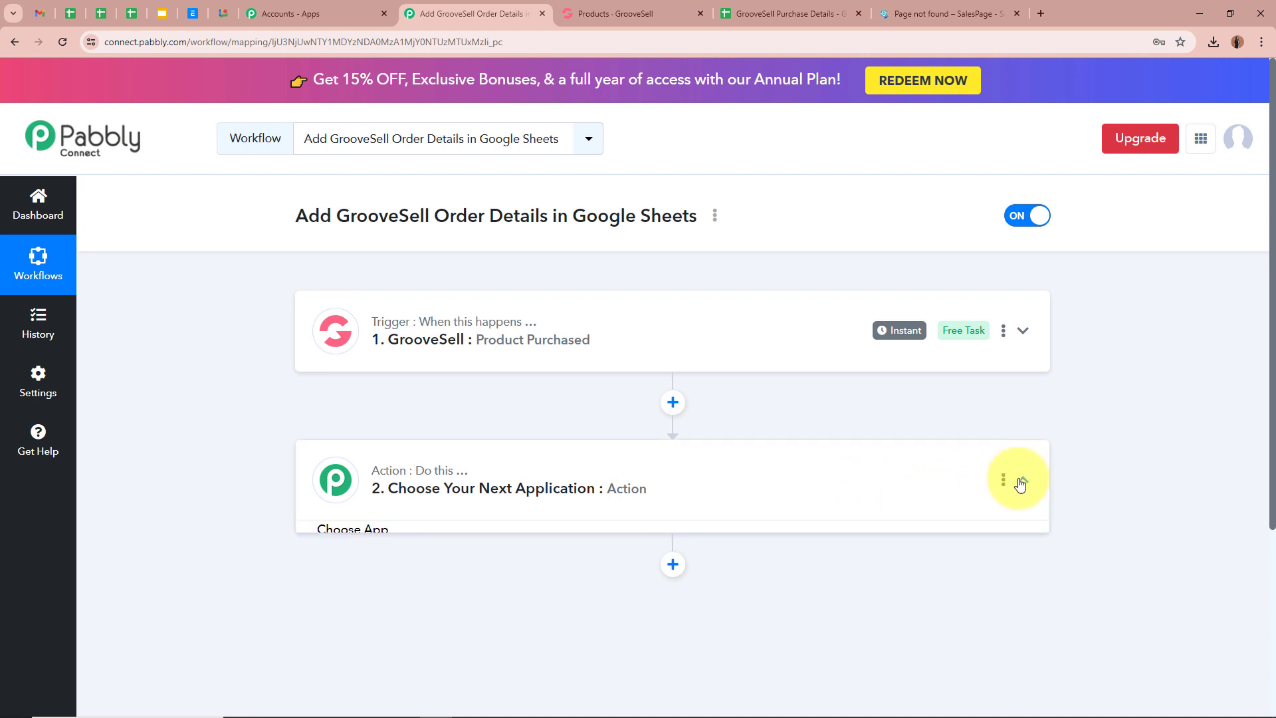
pyautogui.scroll(-3, 1097, 477)
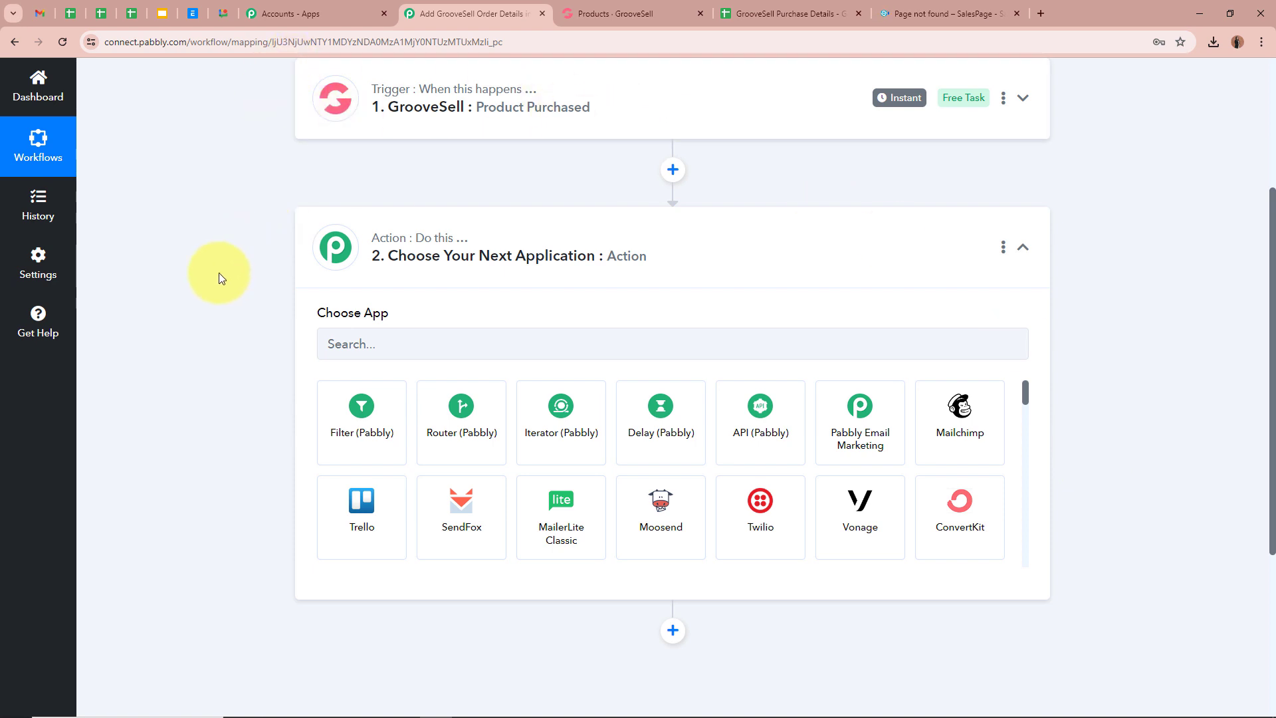
pyautogui.click(806, 15)
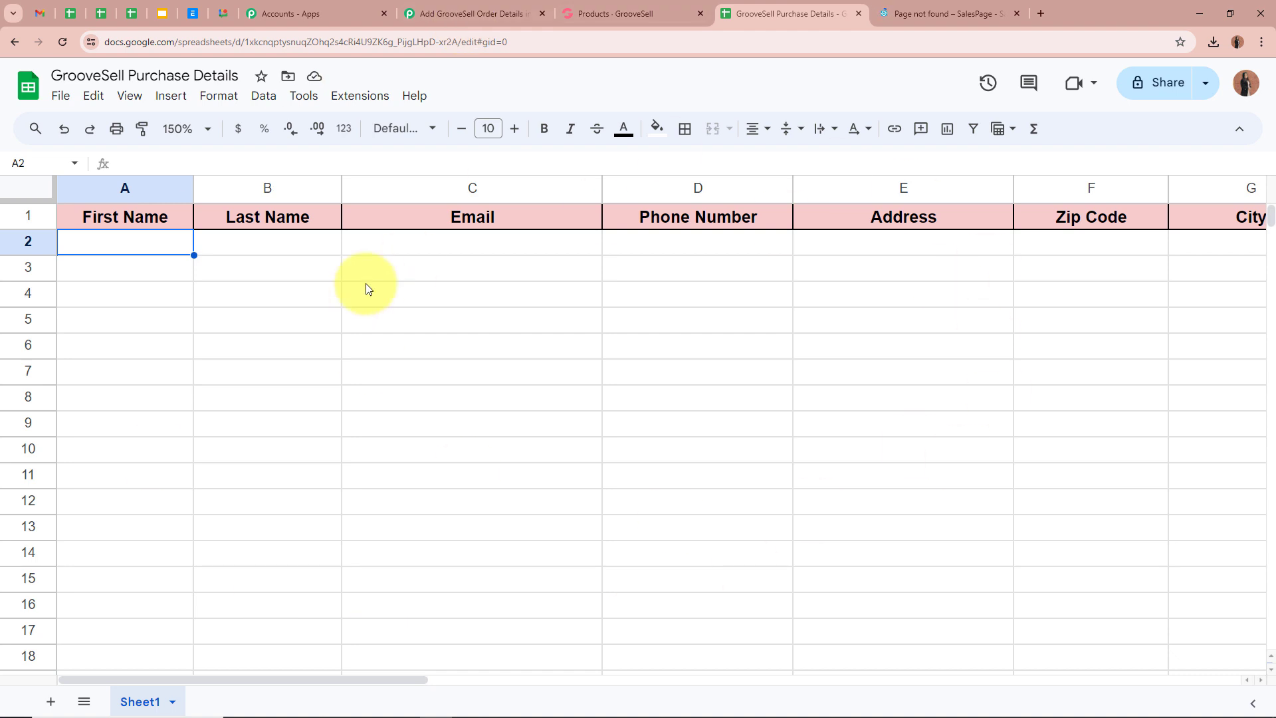
pyautogui.click(415, 12)
# - Choose Google Sheets as the action app with the Add New Row event
pyautogui.click(420, 331)
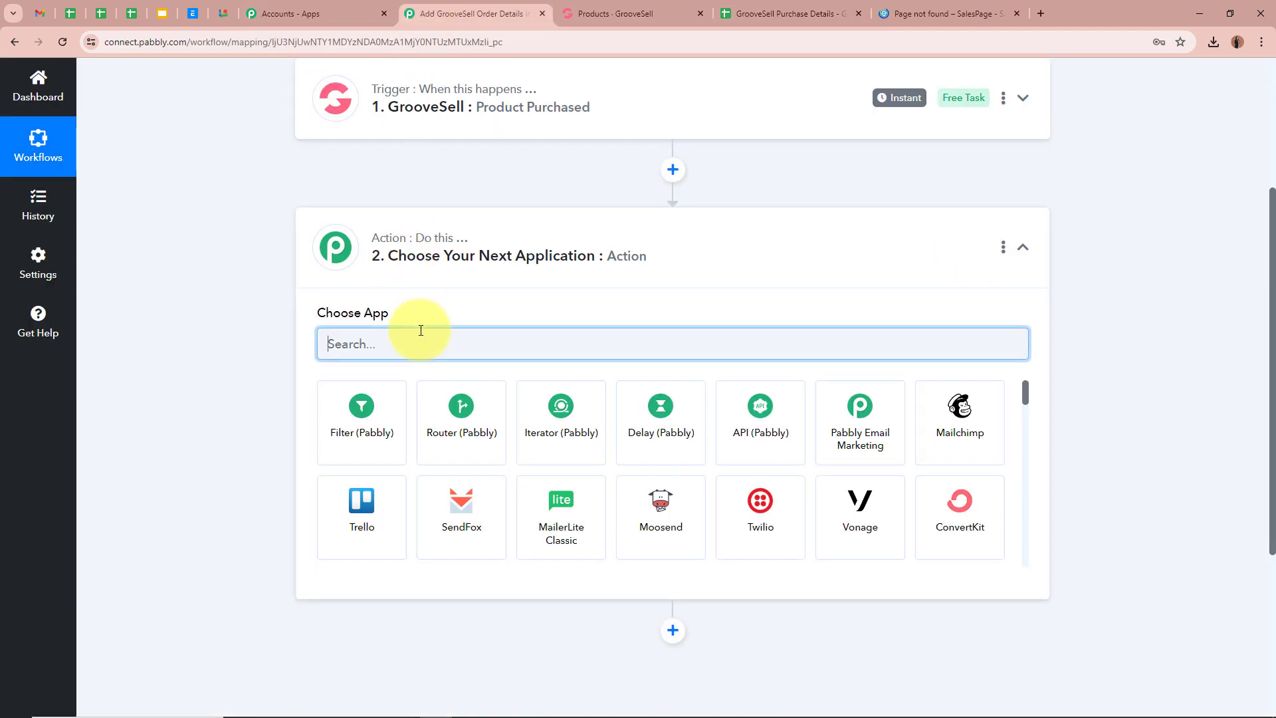
pyautogui.write('l')
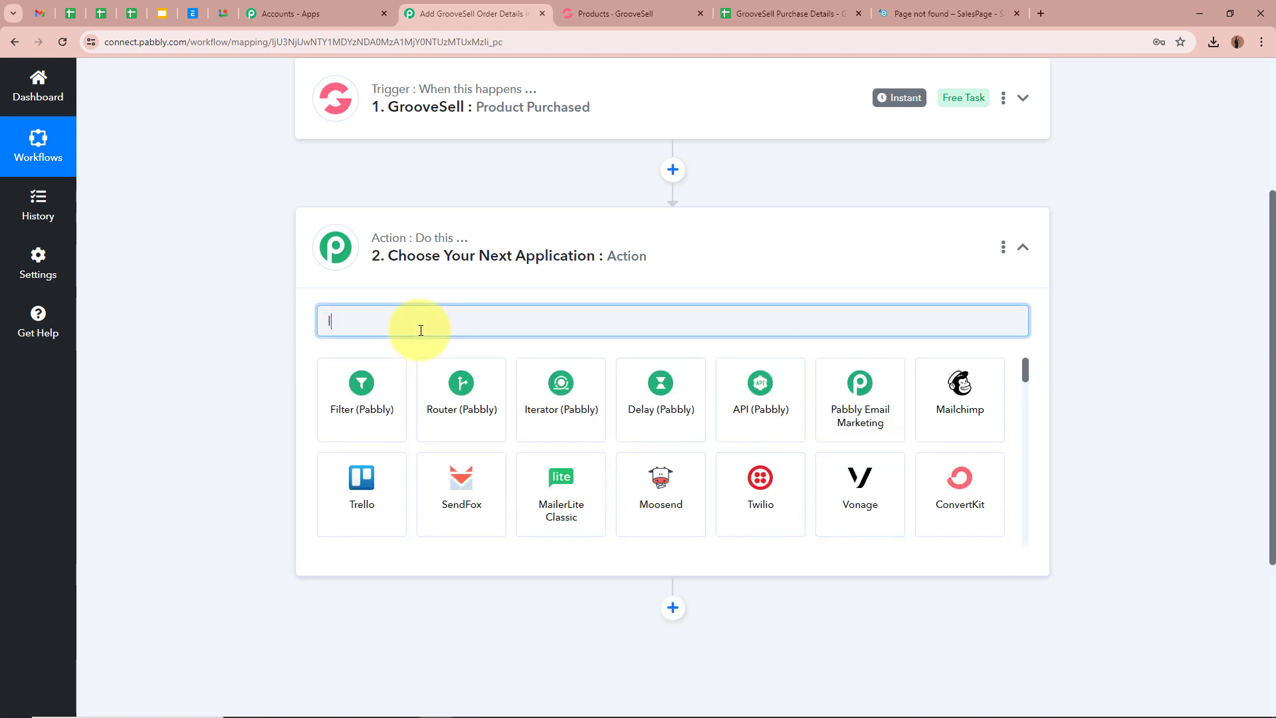
pyautogui.write('e Sheets')
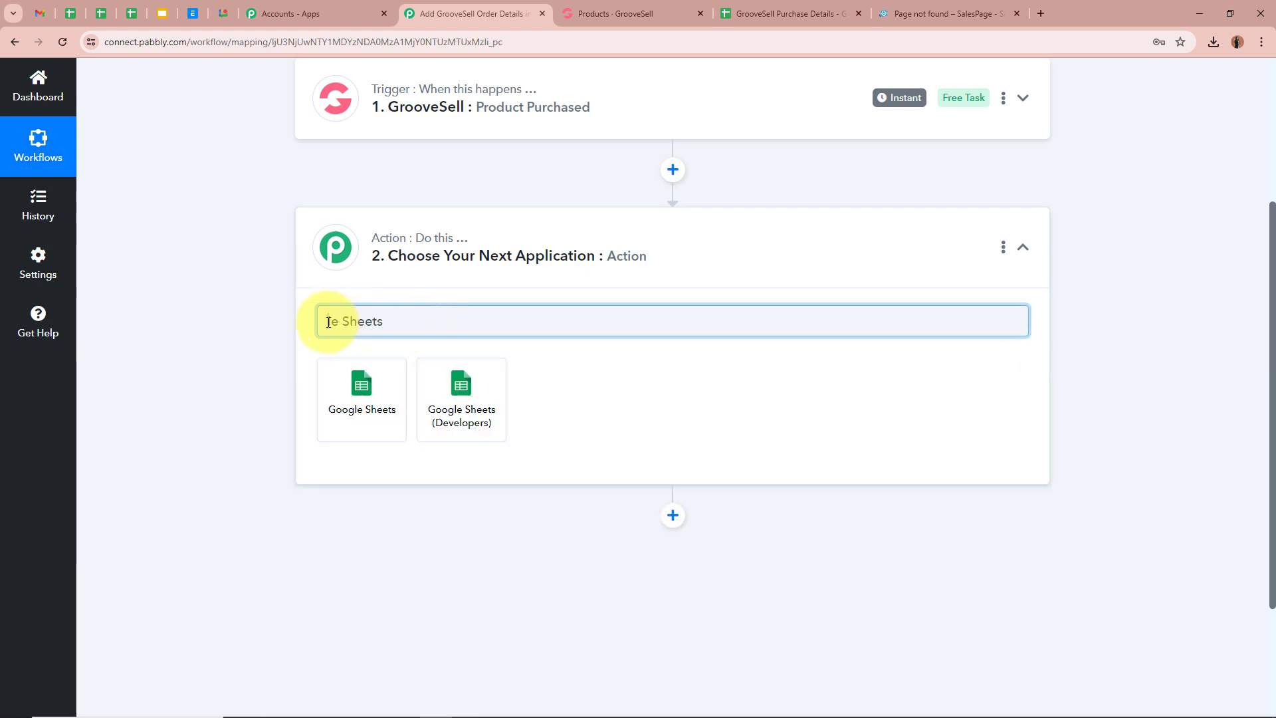
pyautogui.click(362, 389)
pyautogui.click(437, 418)
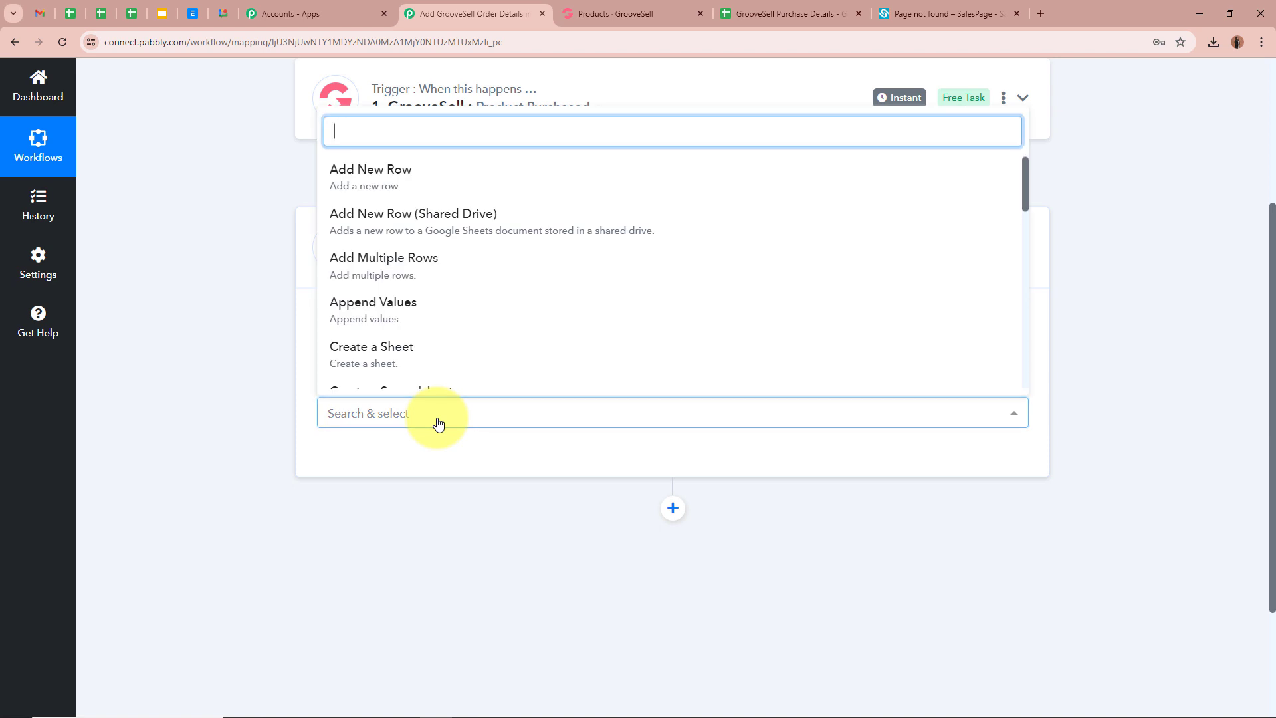
pyautogui.click(445, 183)
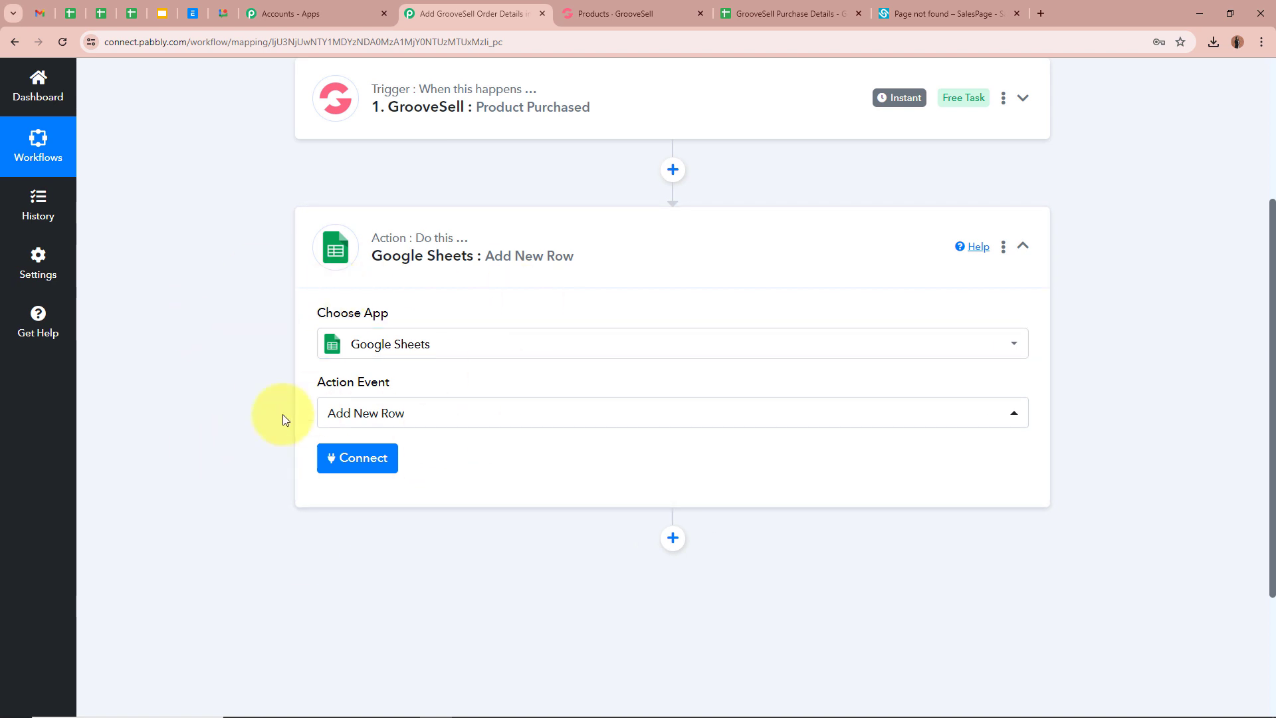
pyautogui.click(337, 458)
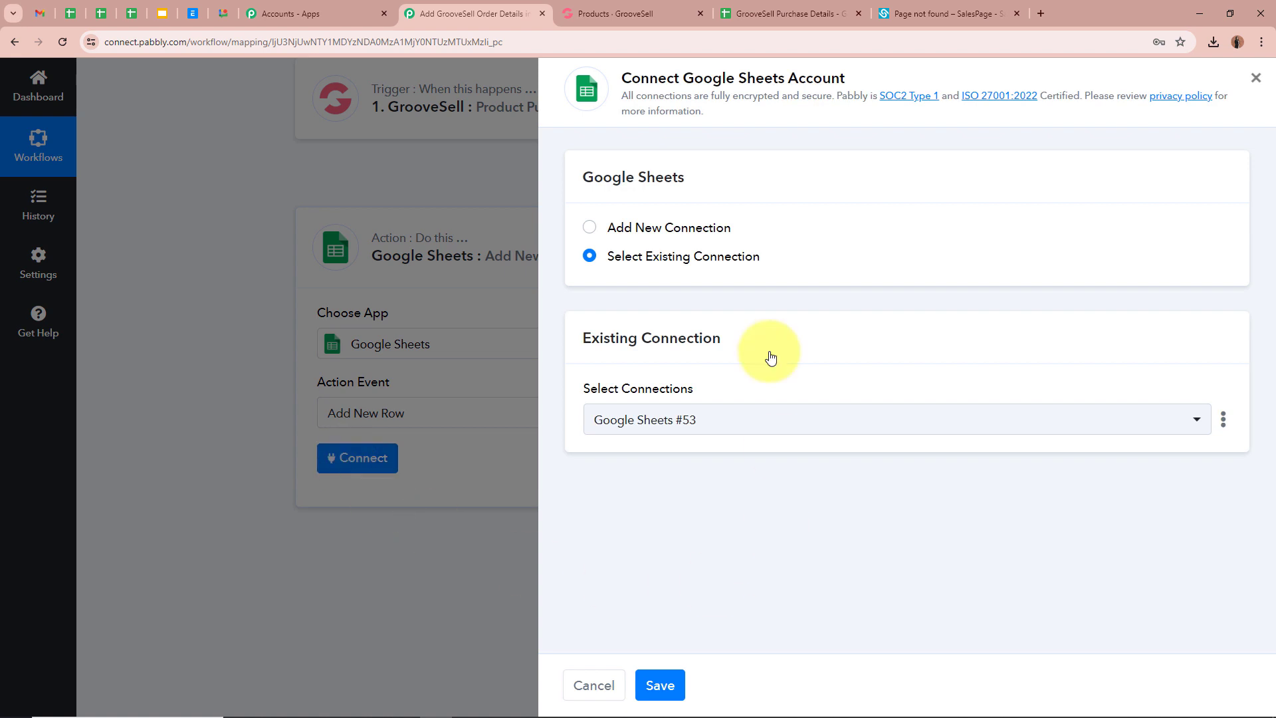
# - Add a new Google Sheets connection by signing in with Google and allowing access
pyautogui.click(589, 228)
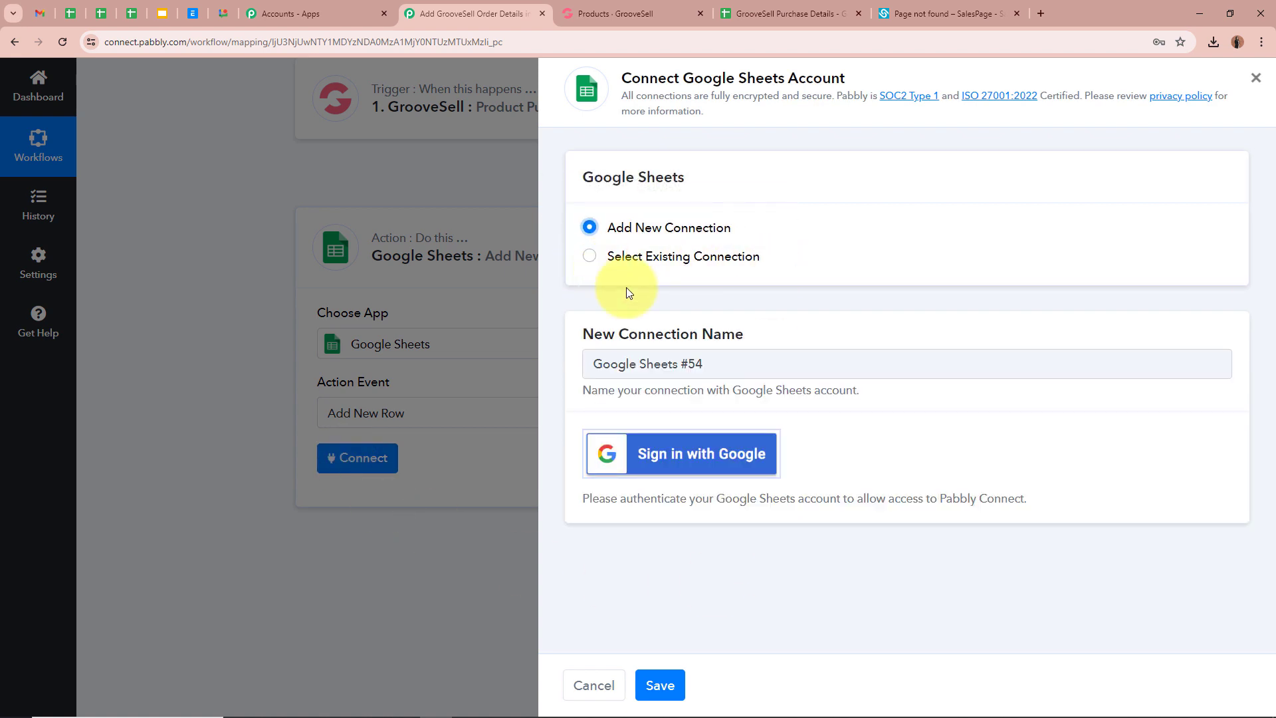
pyautogui.click(682, 450)
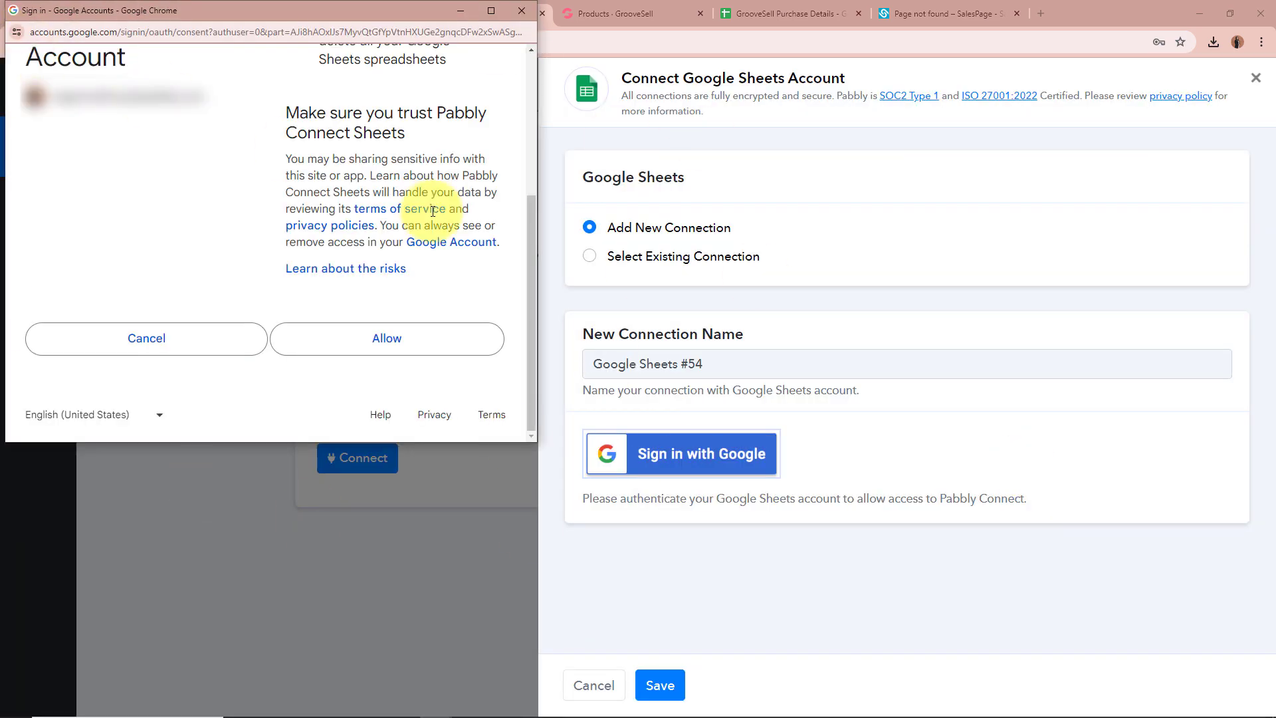
pyautogui.click(399, 351)
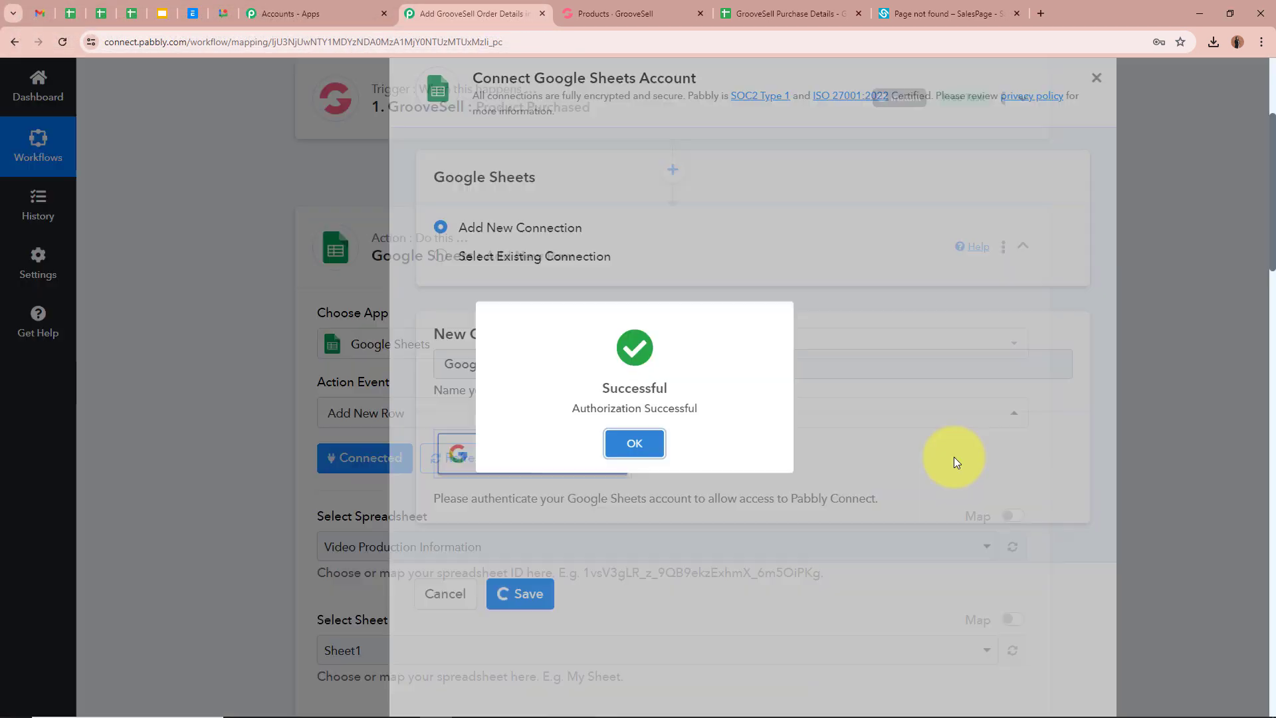
pyautogui.scroll(-4, 213, 392)
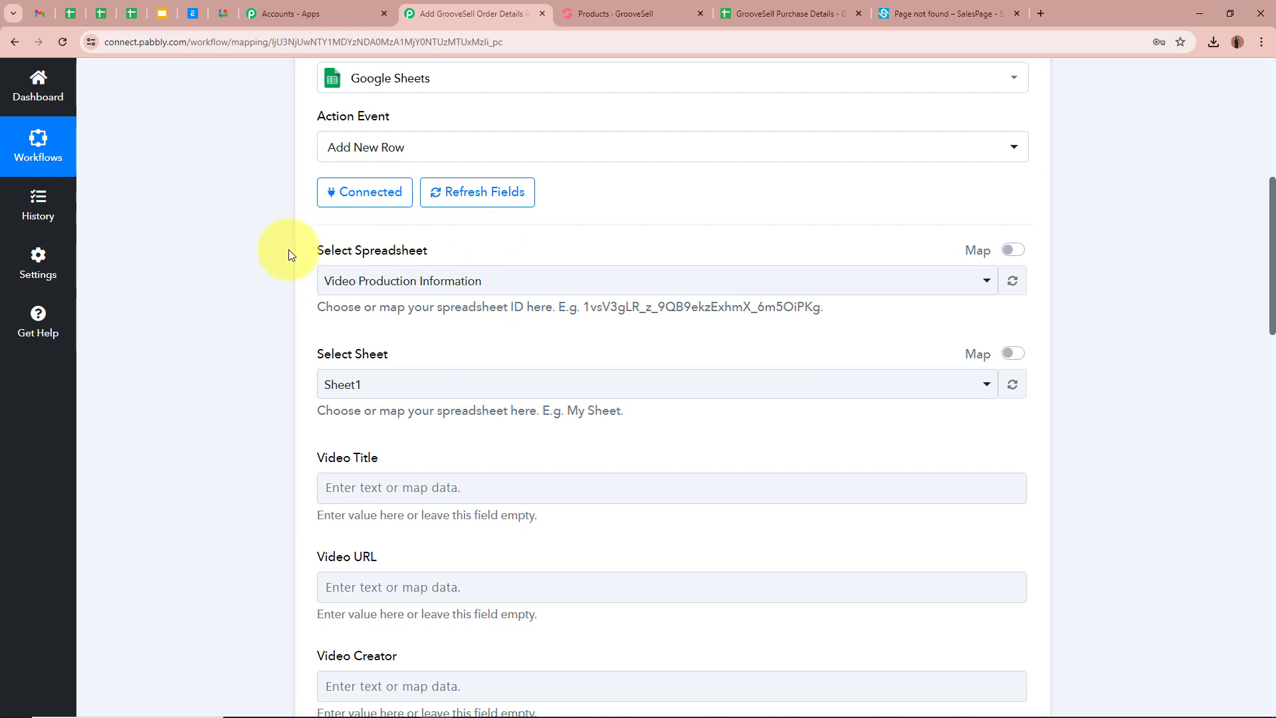
pyautogui.click(784, 14)
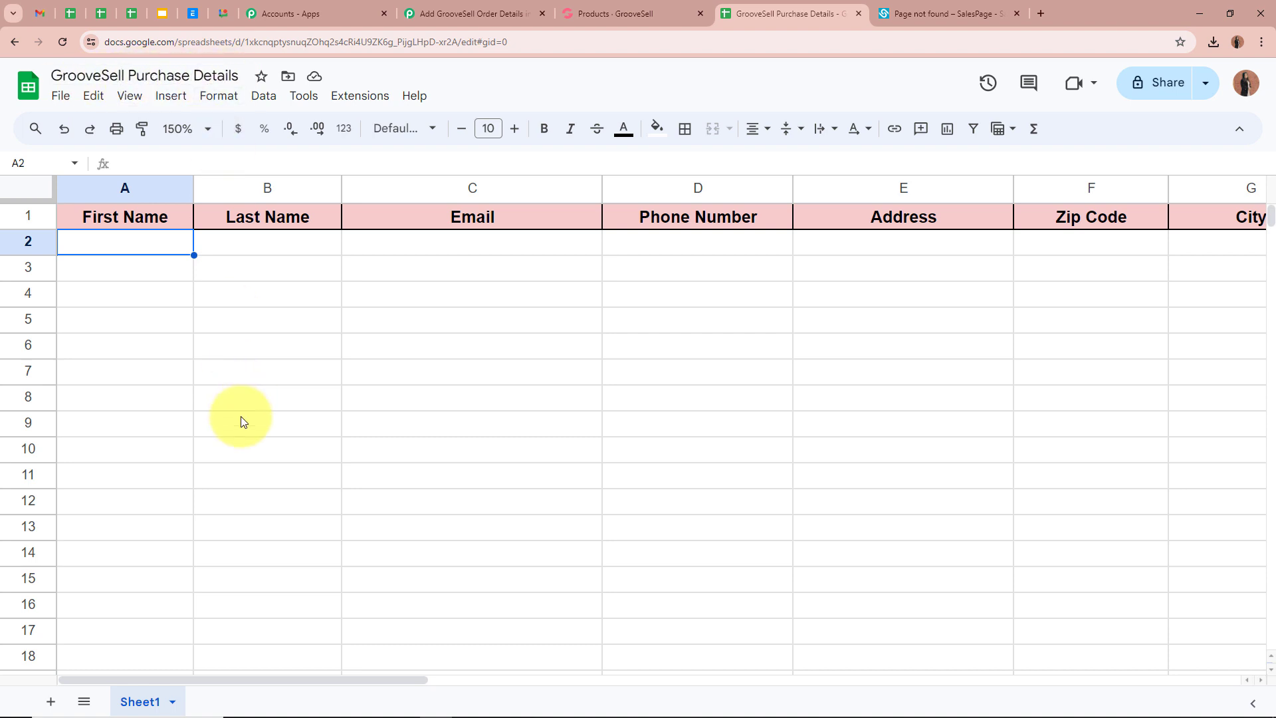
pyautogui.moveTo(201, 677); pyautogui.dragTo(73, 684)
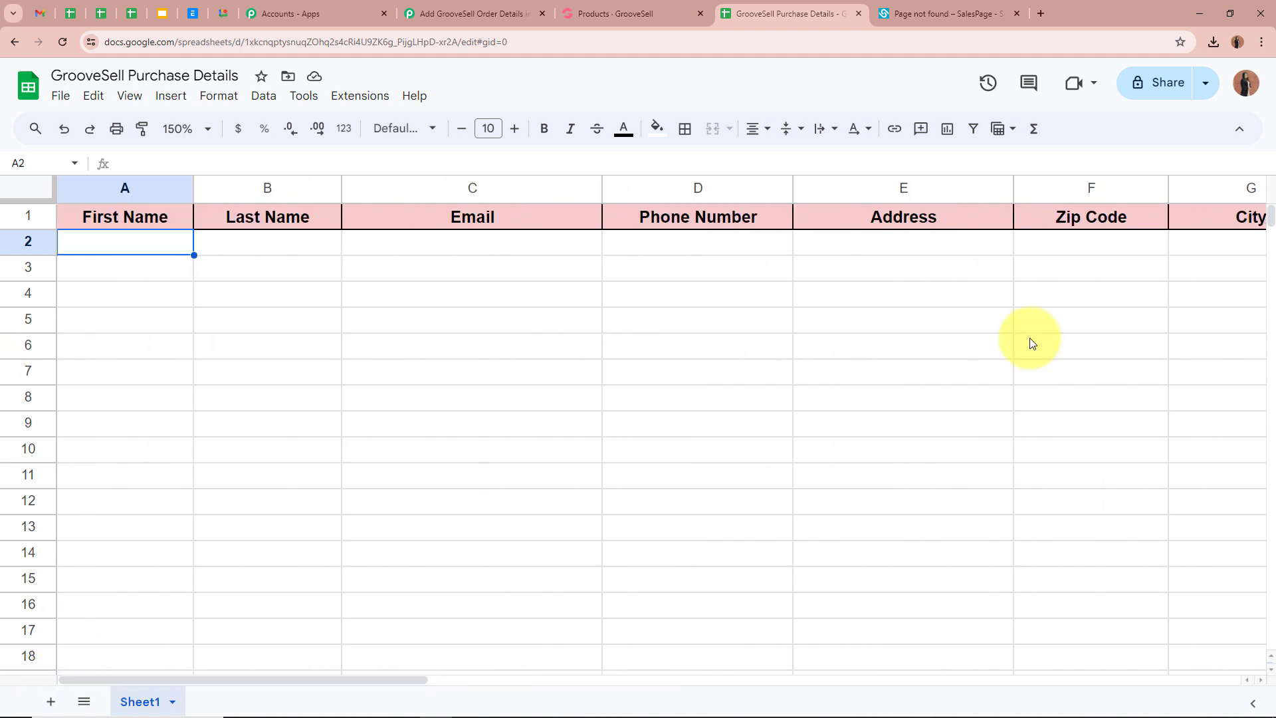
pyautogui.click(472, 13)
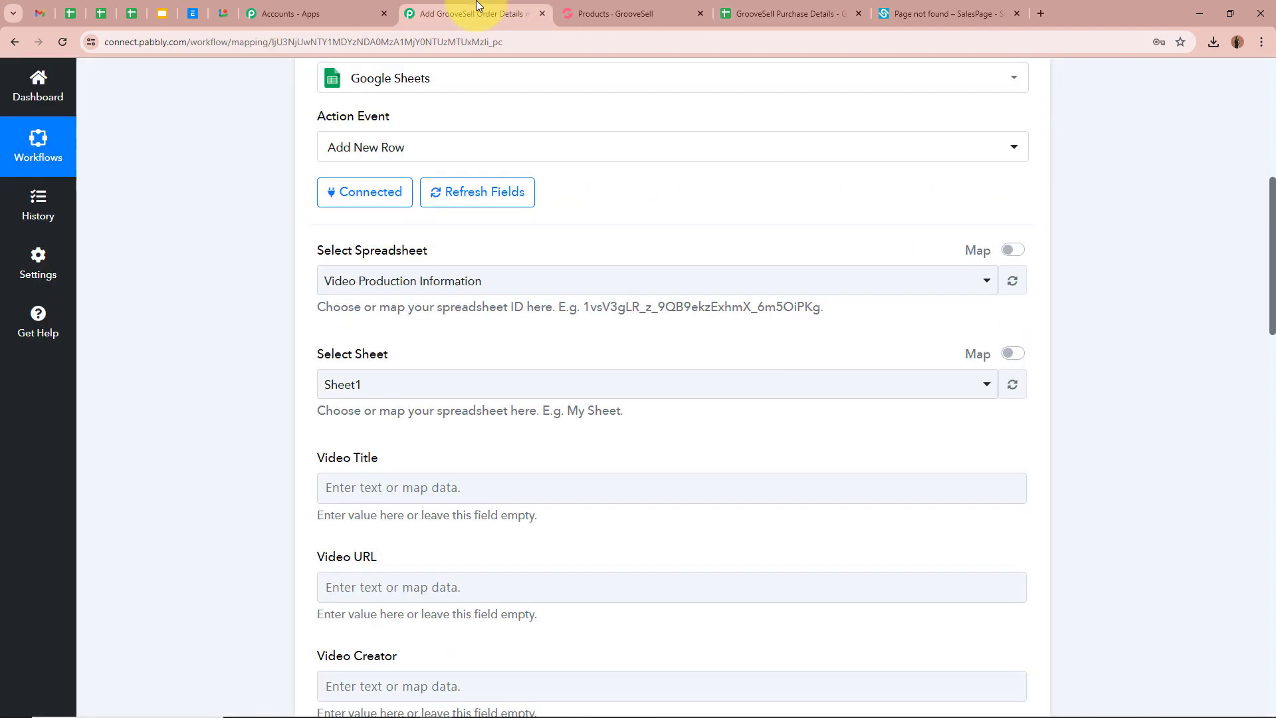
# - Select the GrooveSell Purchase Details spreadsheet, checking its sheet tab name in Google Sheets
pyautogui.click(413, 290)
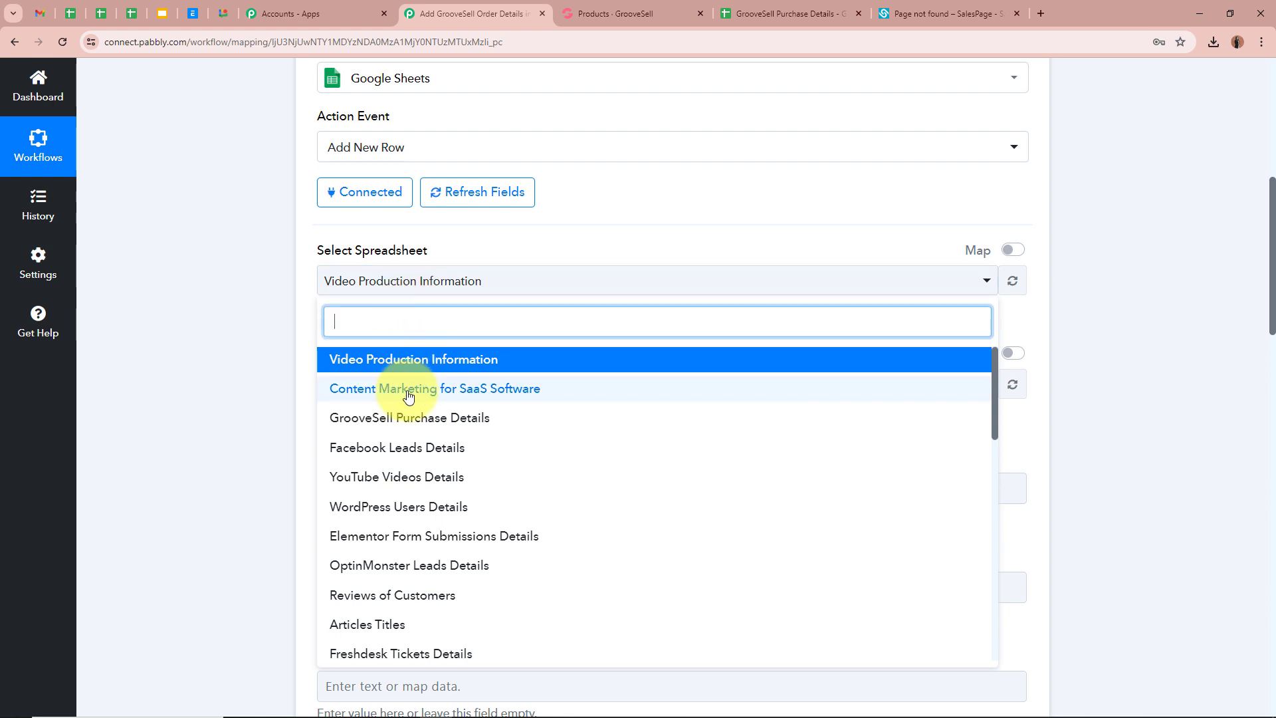
pyautogui.click(353, 416)
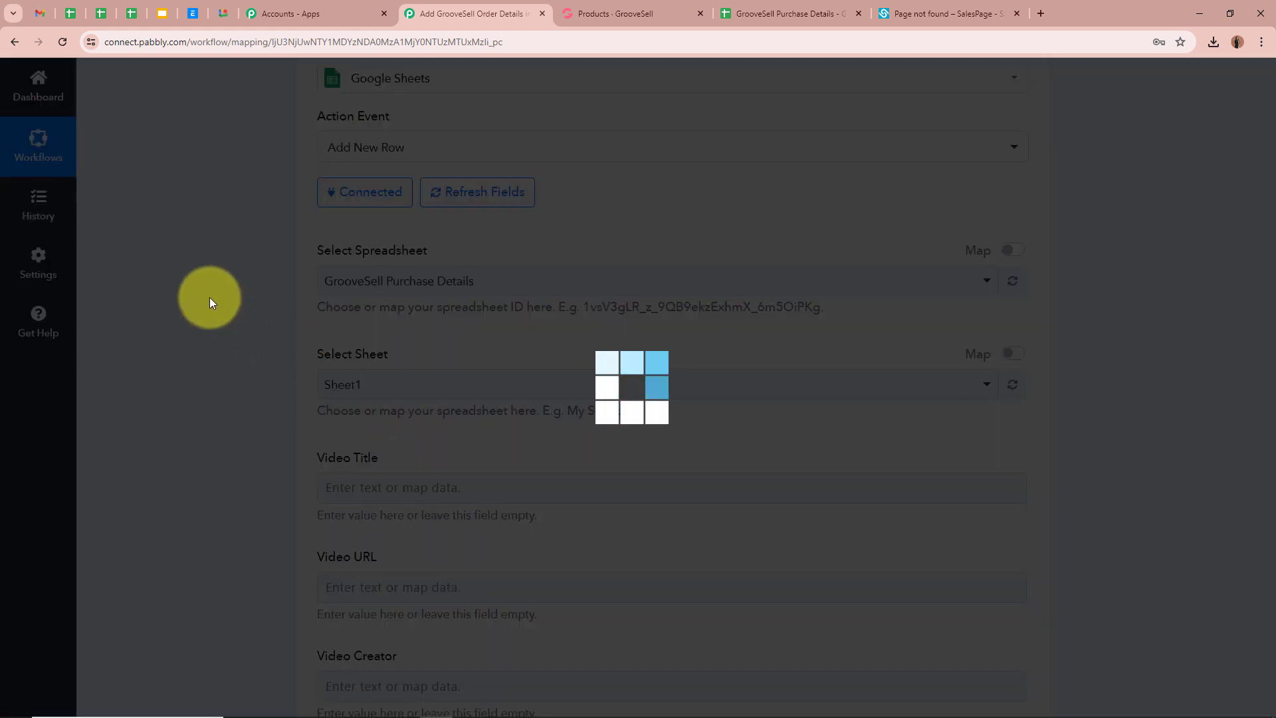
pyautogui.scroll(-1, 211, 304)
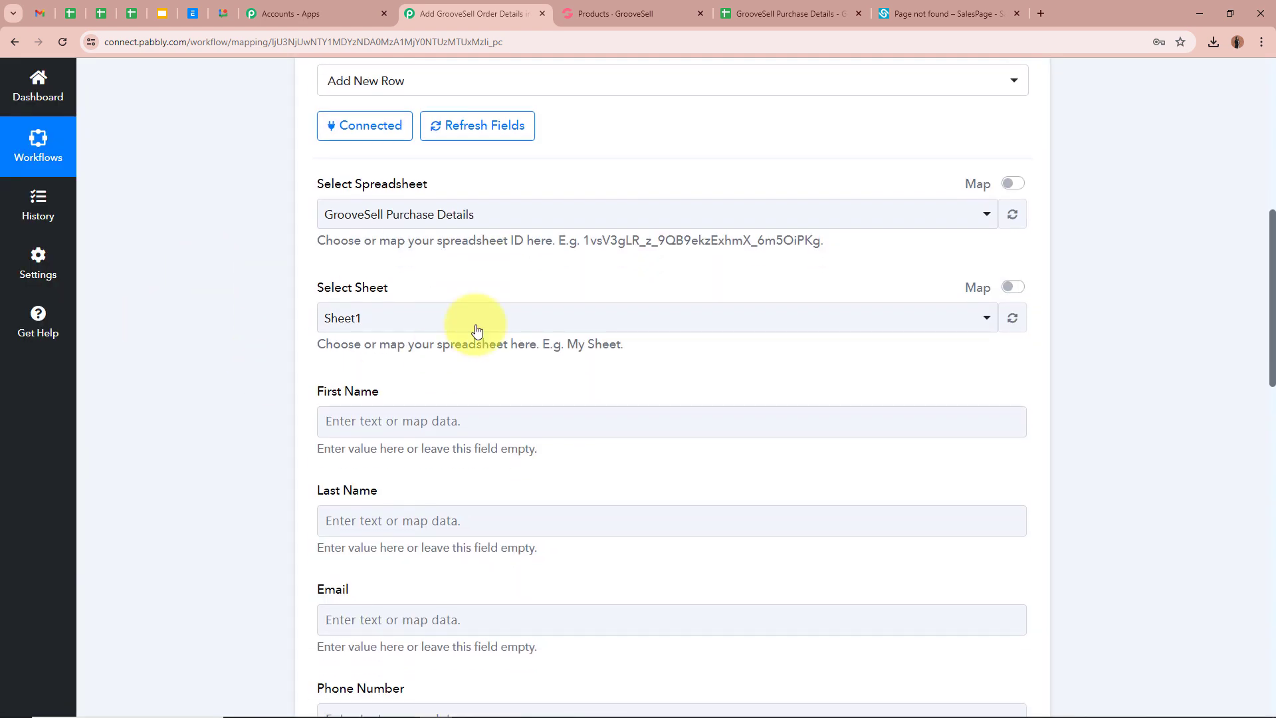
pyautogui.click(751, 13)
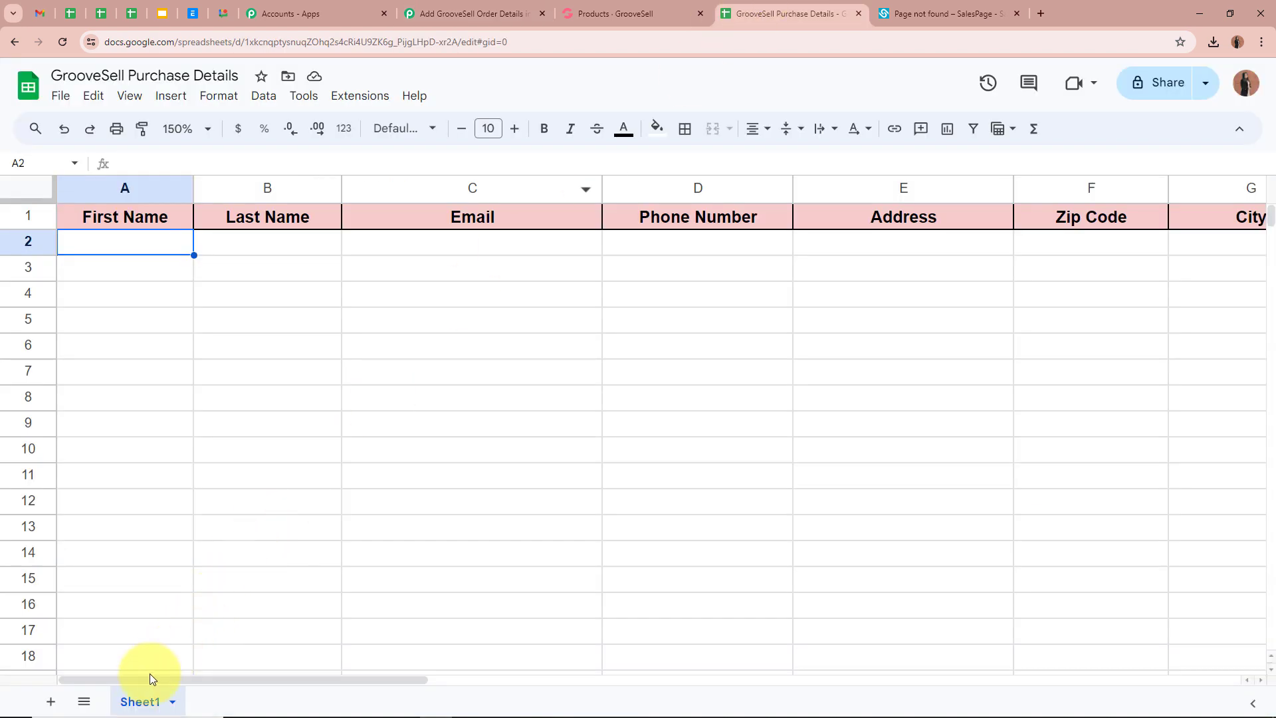
pyautogui.click(454, 14)
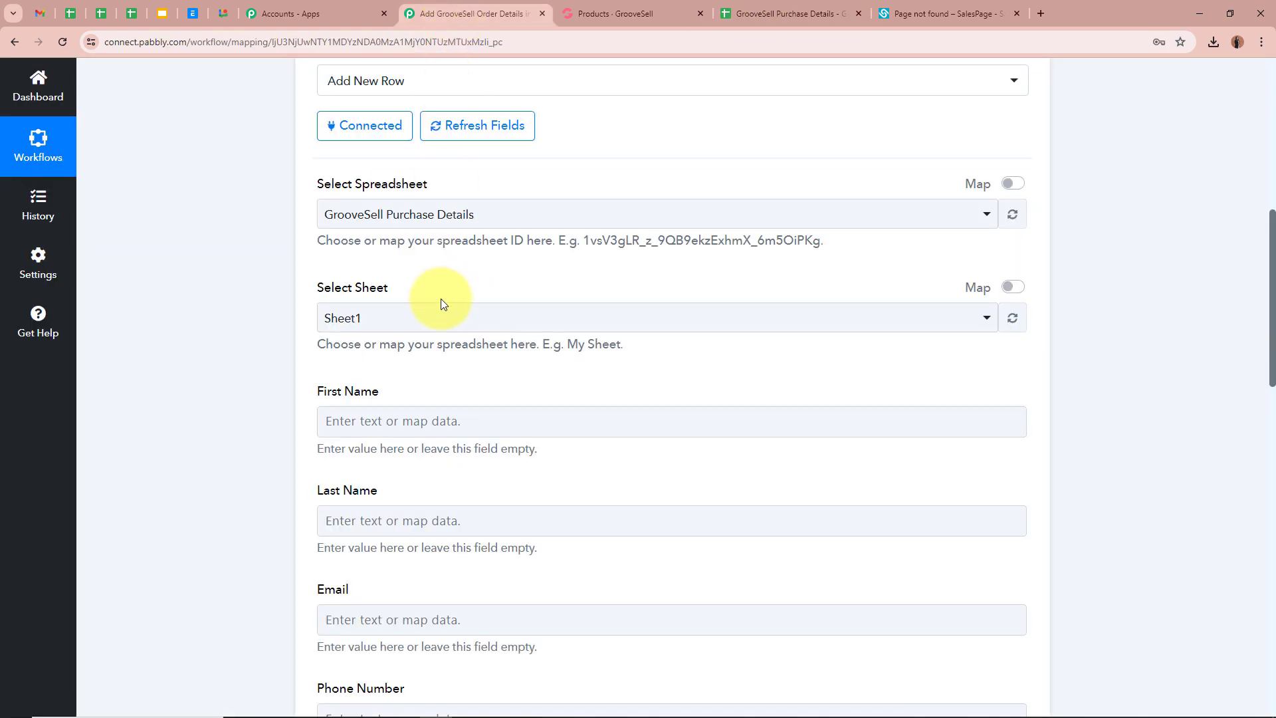
# - Keep Sheet1 as the target sheet and review the loaded column fields
pyautogui.click(440, 318)
pyautogui.click(433, 392)
pyautogui.scroll(-3, 210, 337)
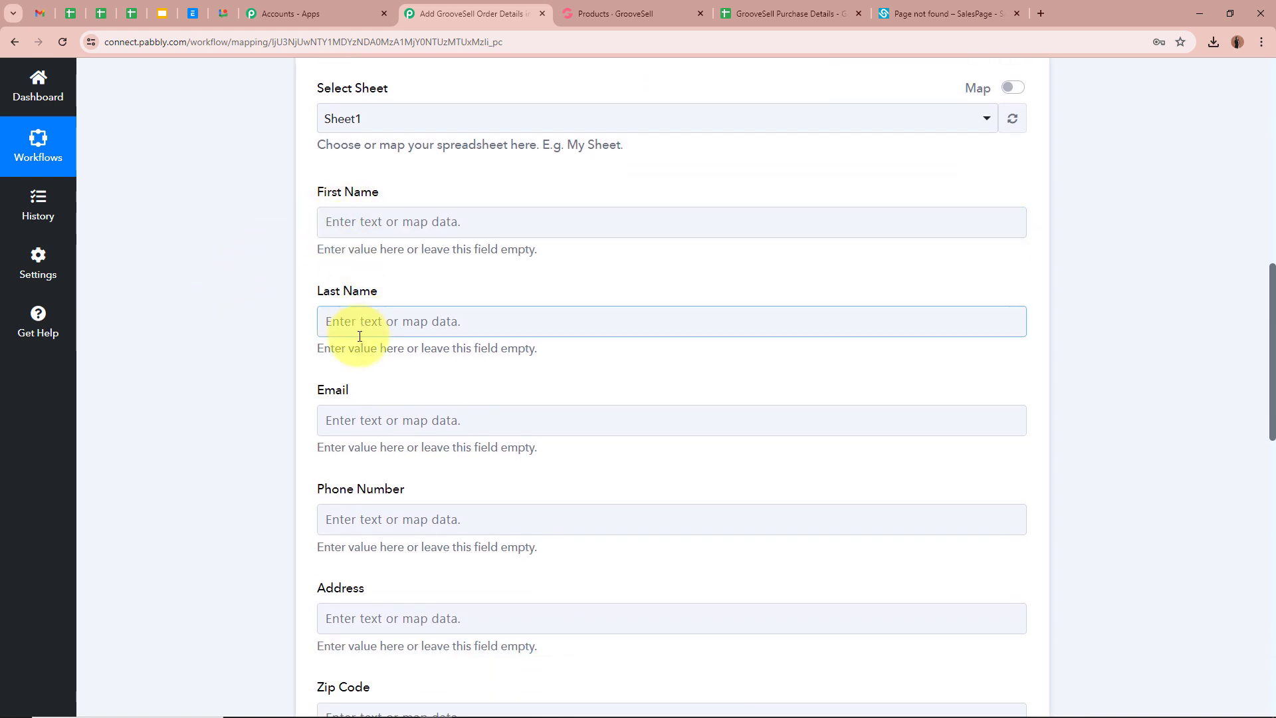
pyautogui.scroll(-3, 353, 516)
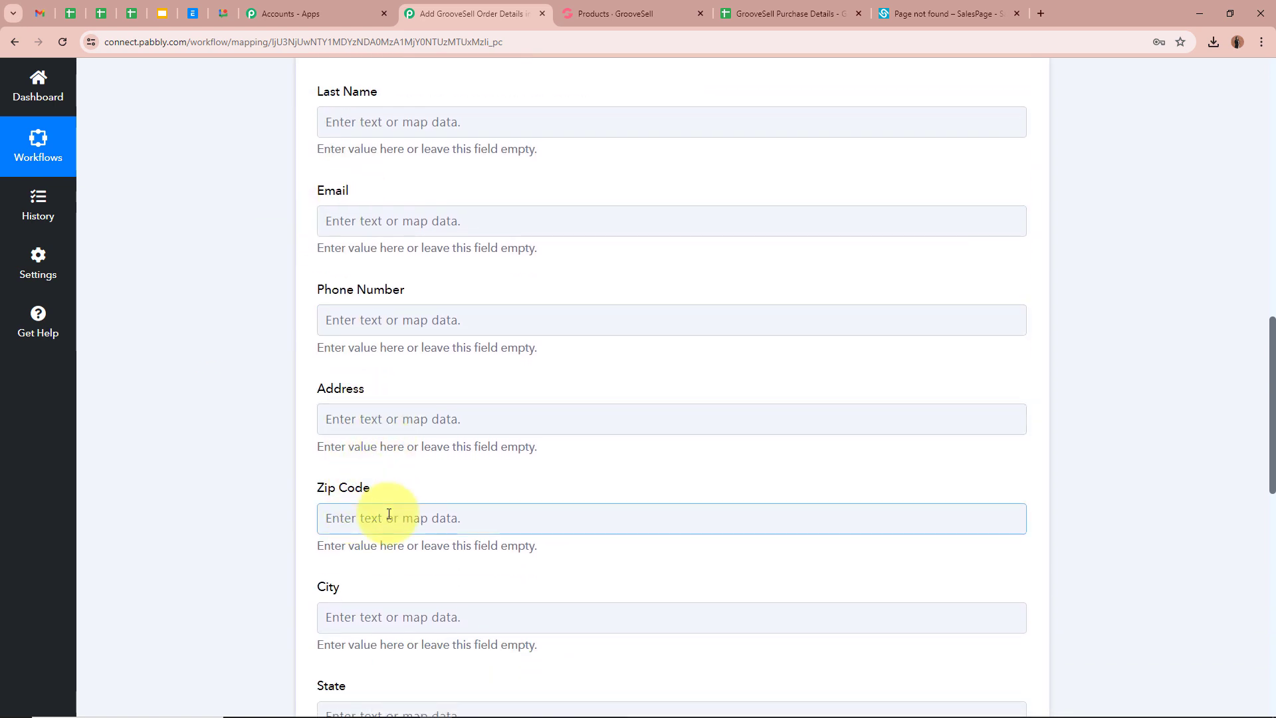
pyautogui.scroll(-2, 386, 631)
pyautogui.scroll(-5, 402, 678)
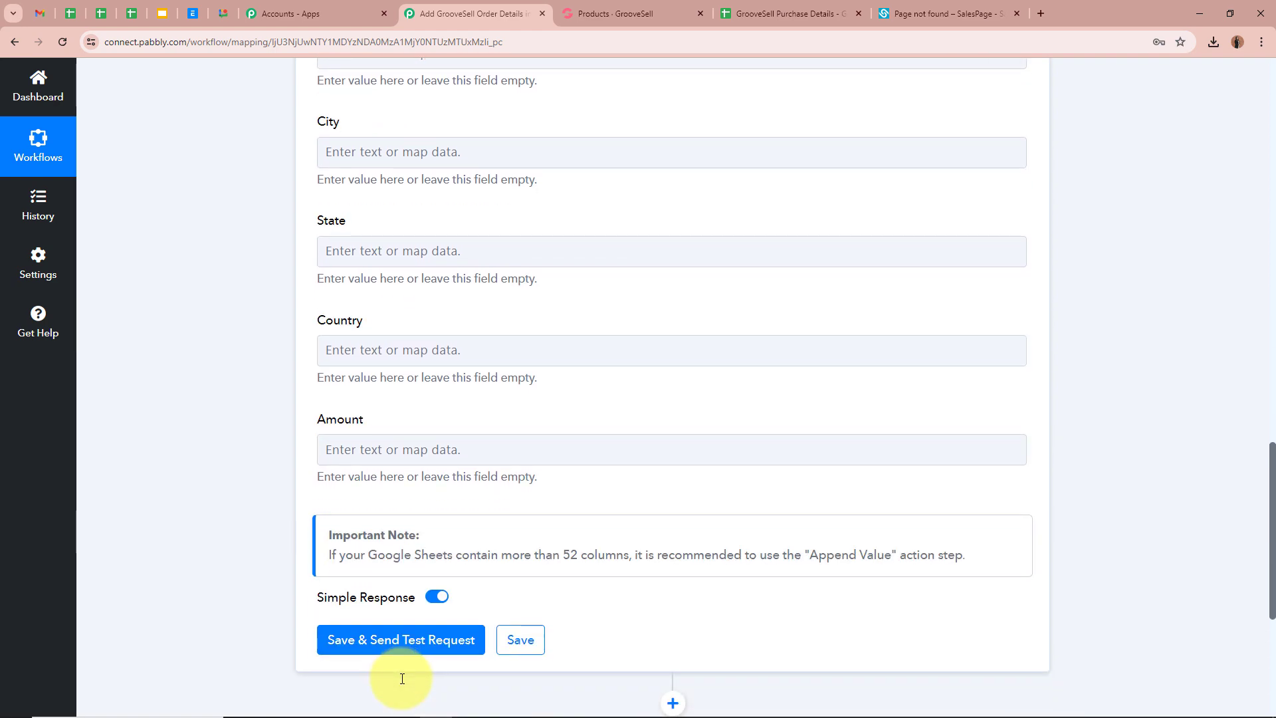
pyautogui.scroll(4, 650, 459)
pyautogui.scroll(5, 650, 459)
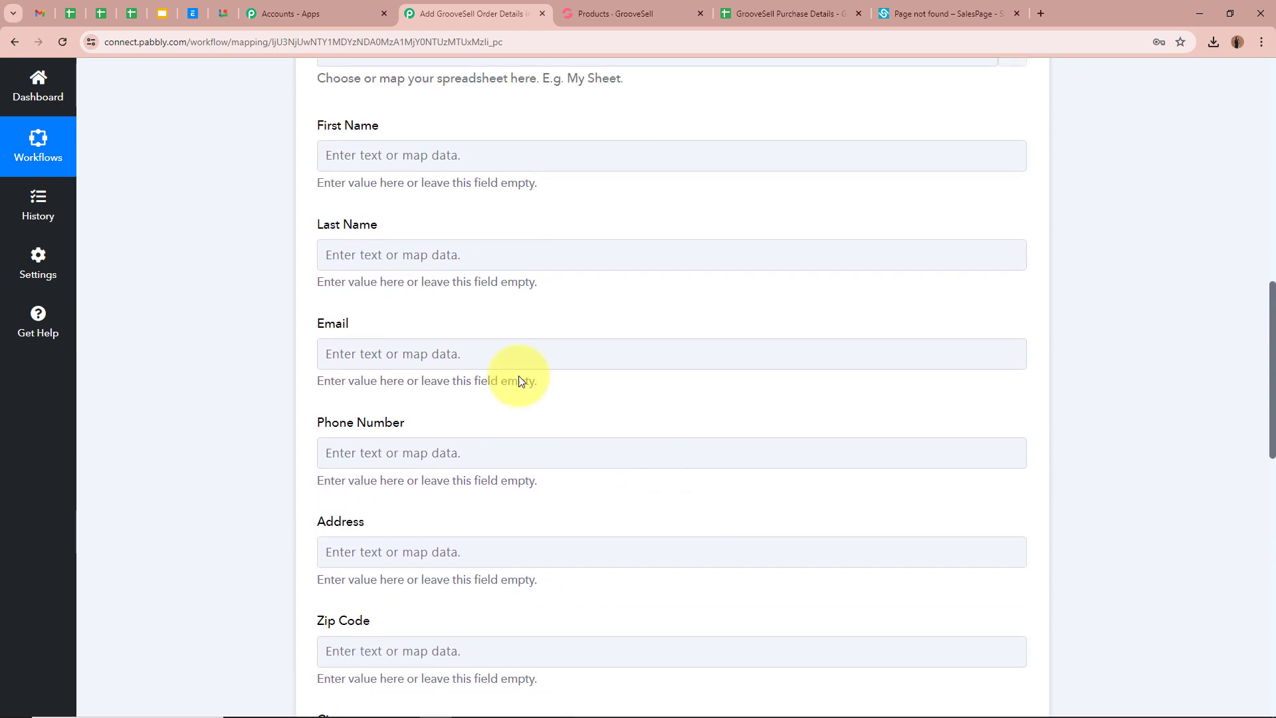
pyautogui.click(737, 13)
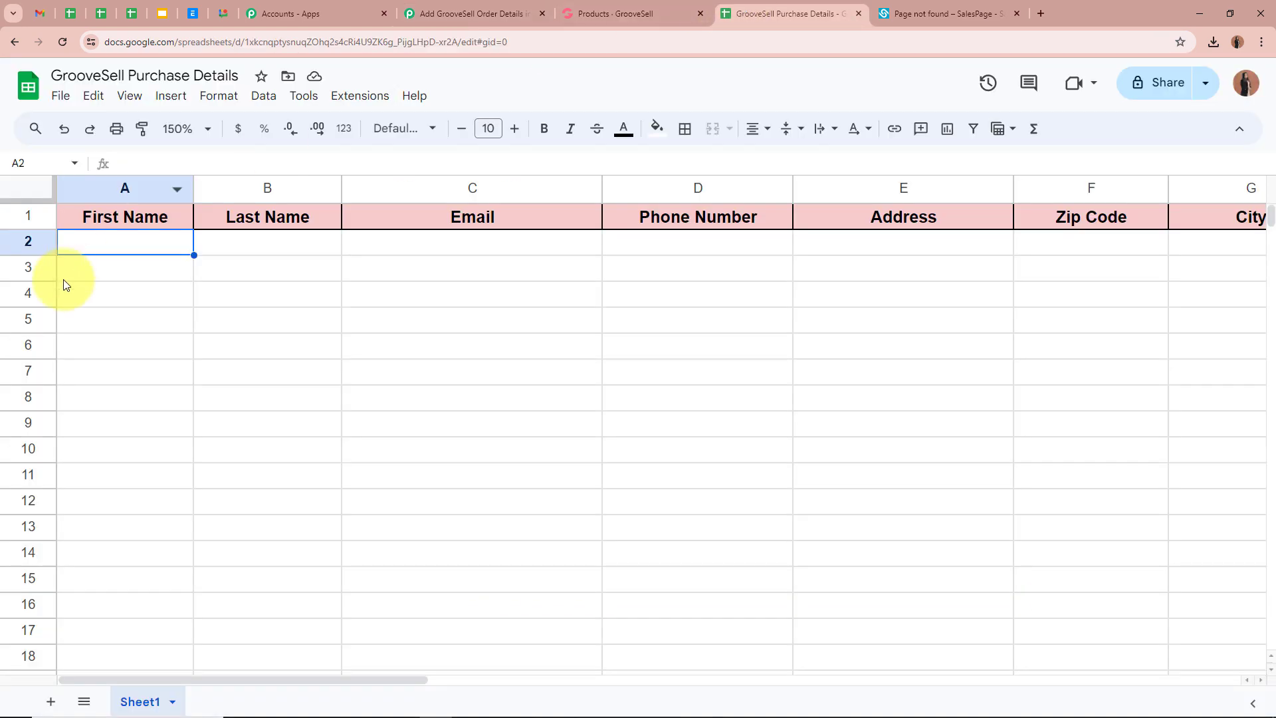
# - Review the First Name, Last Name, Email, Phone Number and Address columns in the sheet
pyautogui.click(143, 214)
pyautogui.click(279, 217)
pyautogui.click(372, 218)
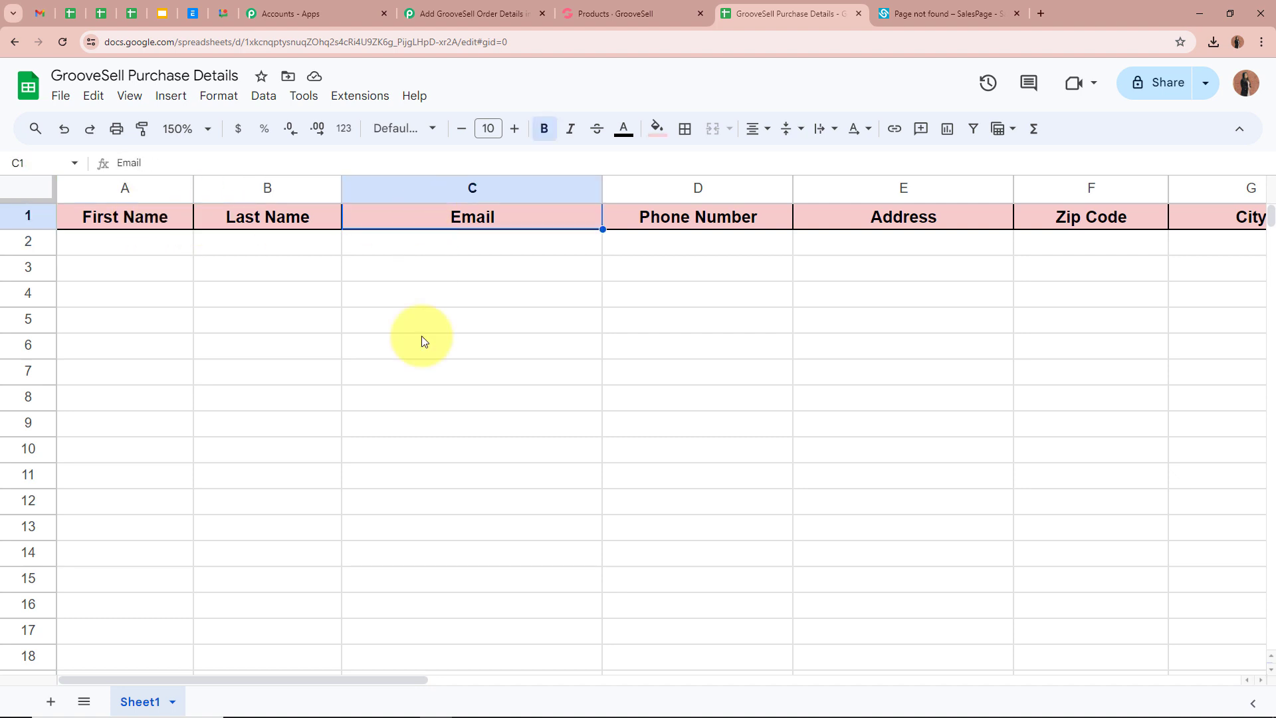
pyautogui.moveTo(398, 677); pyautogui.dragTo(253, 705)
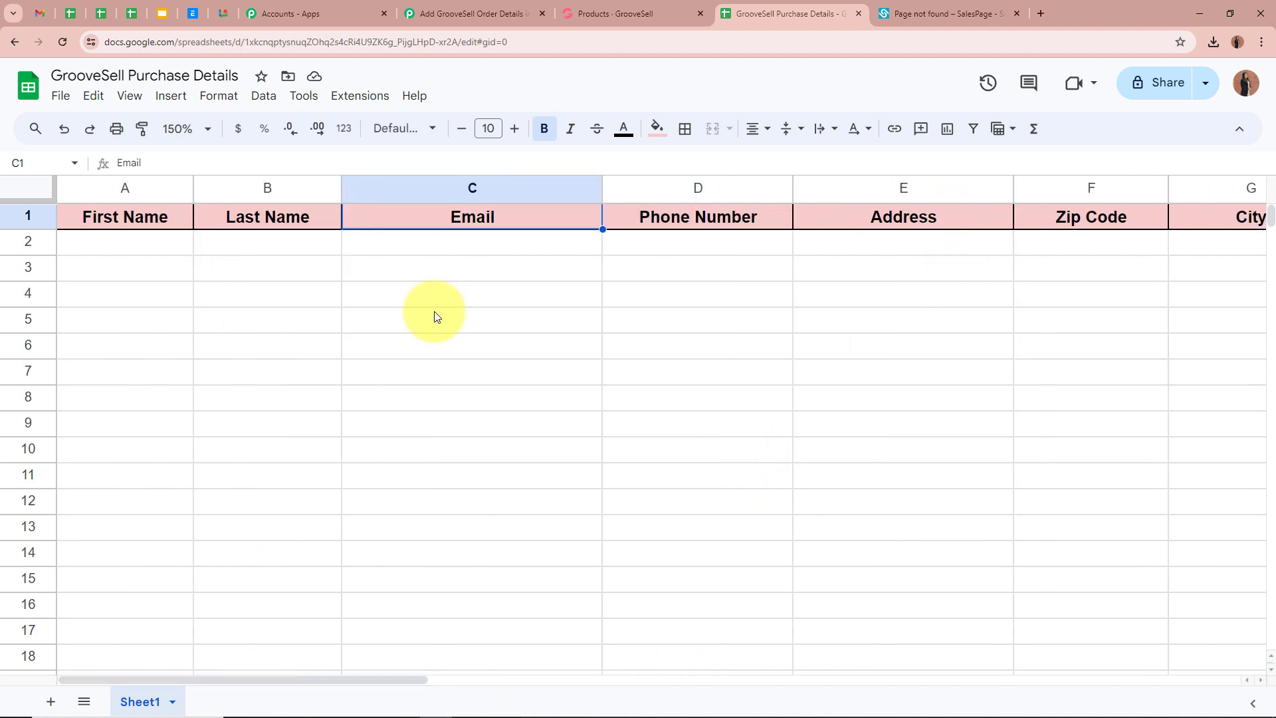
pyautogui.click(138, 245)
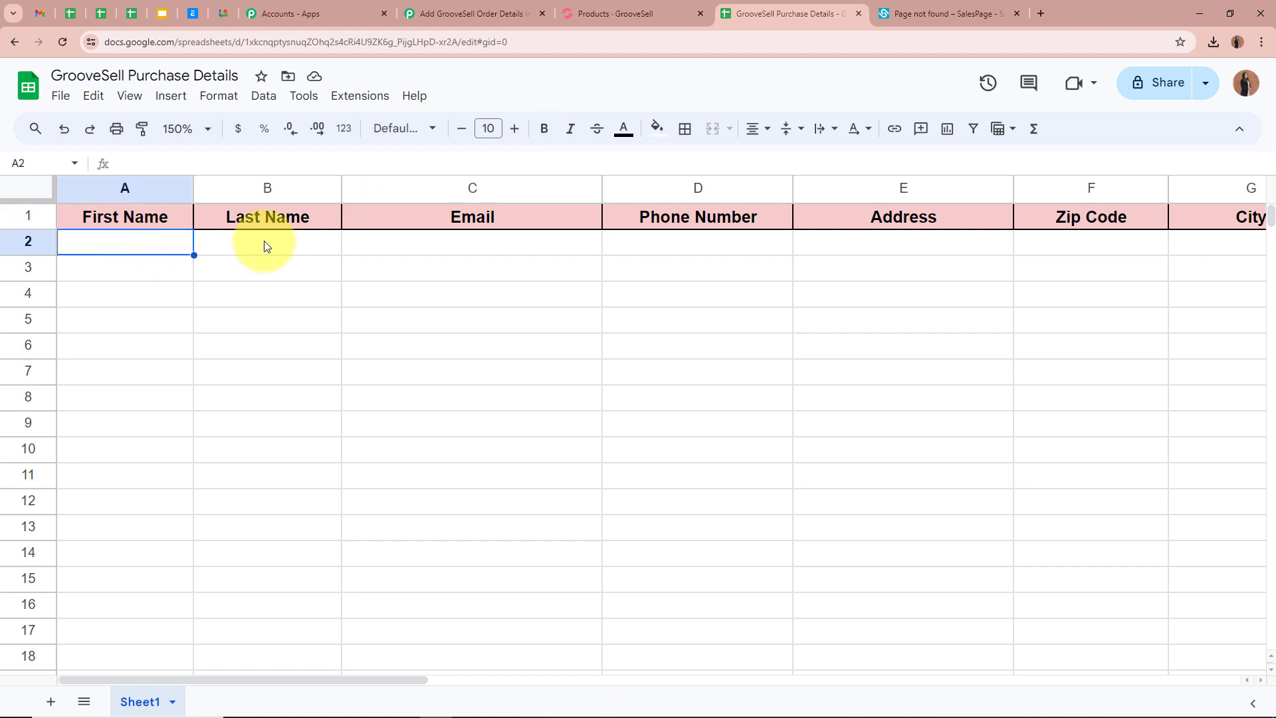
pyautogui.click(266, 243)
pyautogui.click(466, 244)
pyautogui.click(738, 244)
pyautogui.click(951, 242)
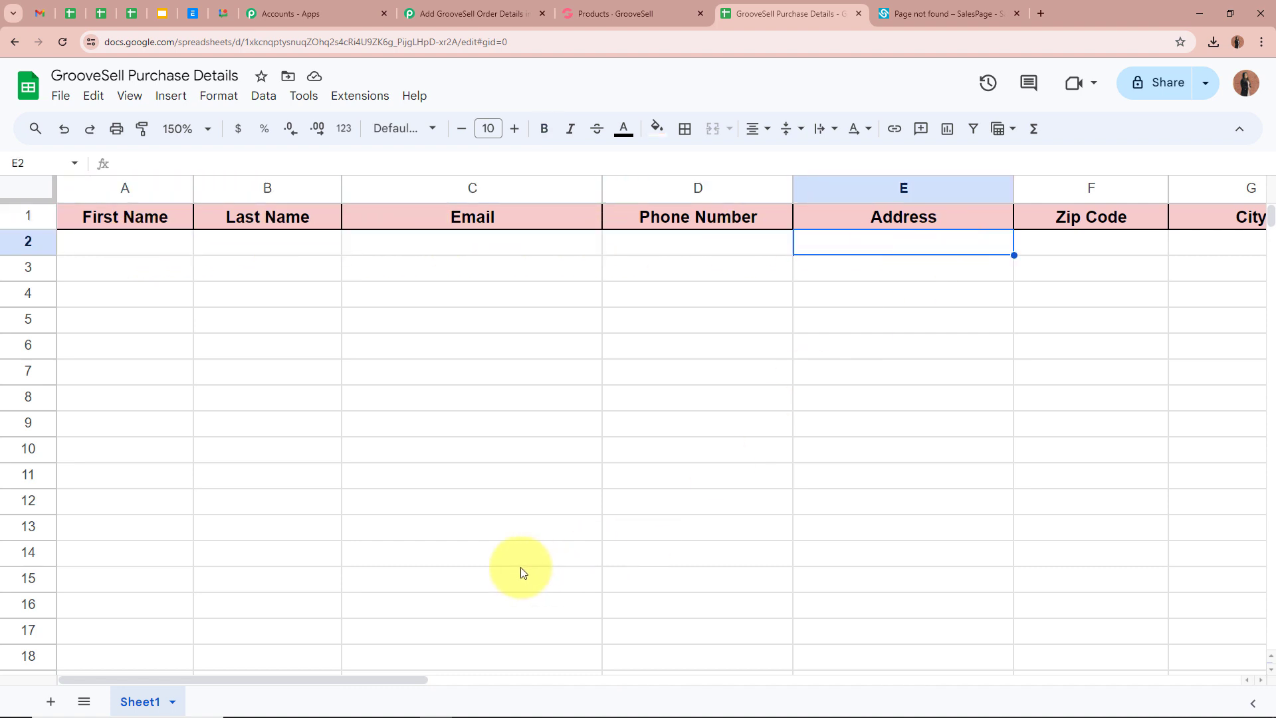
pyautogui.click(466, 13)
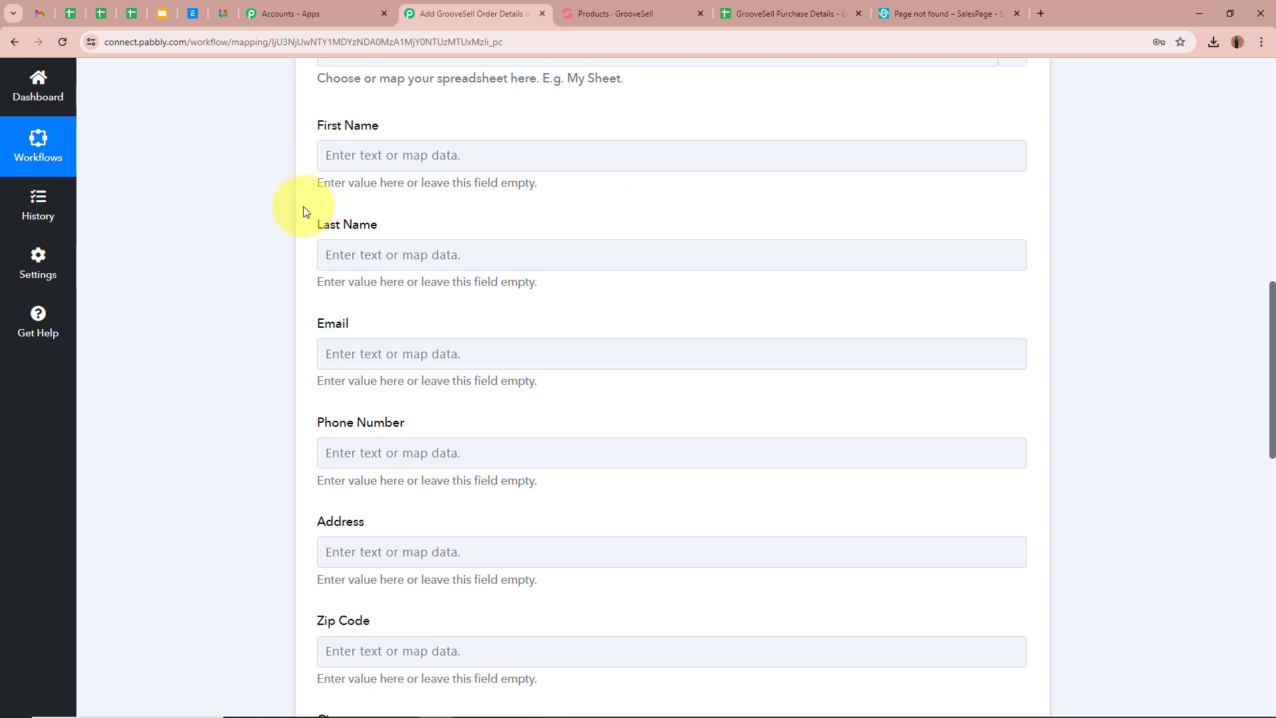
# - Map the First Name field to Buyer First Name from GrooveSell: Product Purchased
pyautogui.scroll(9, 303, 212)
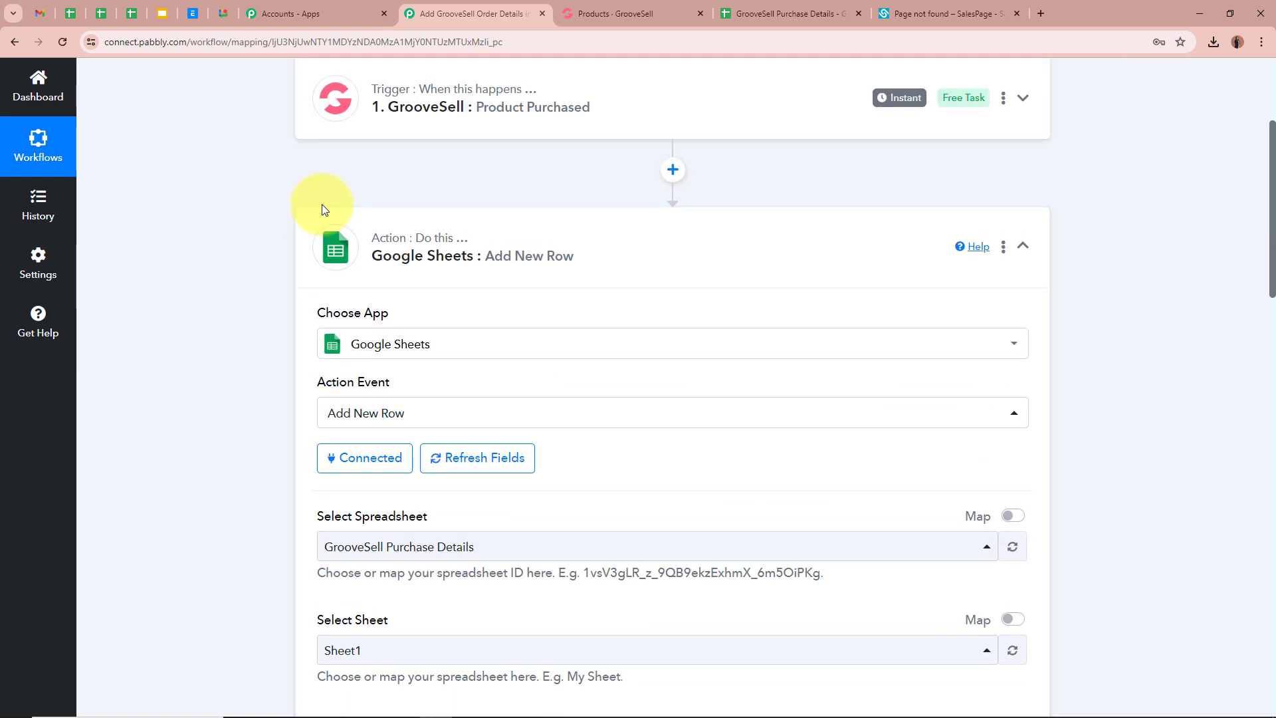
pyautogui.scroll(-7, 290, 290)
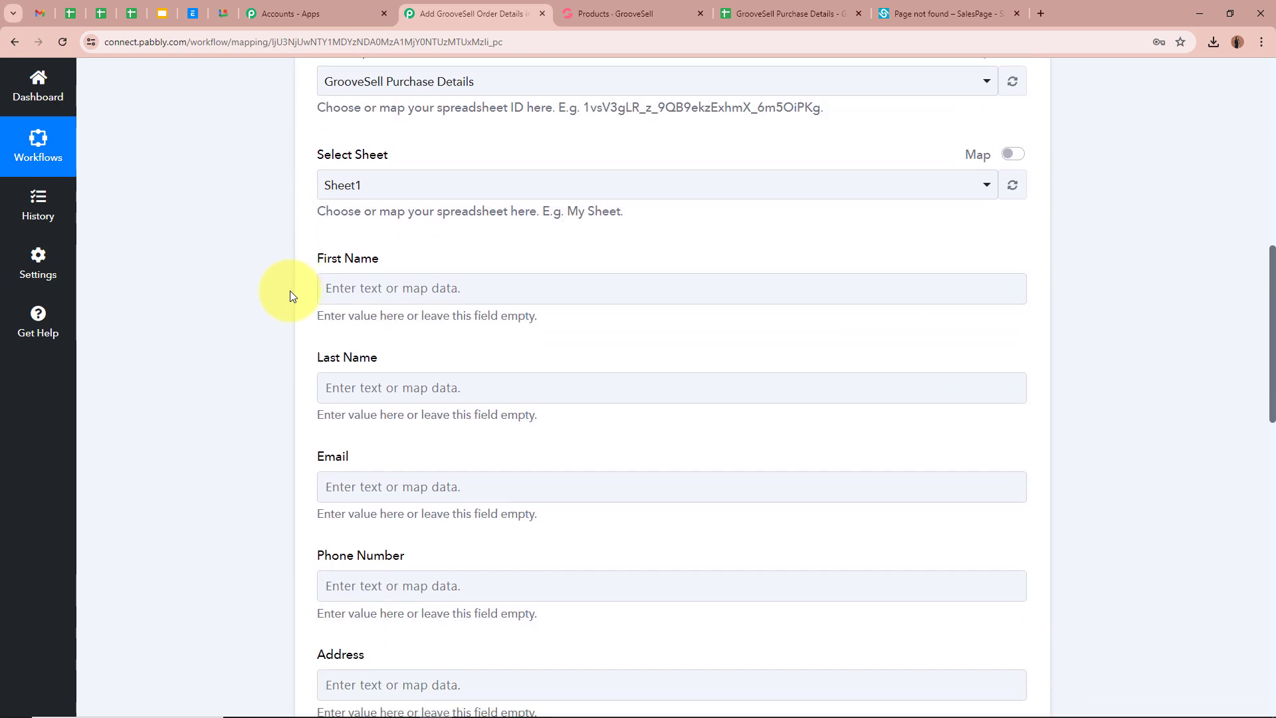
pyautogui.click(404, 289)
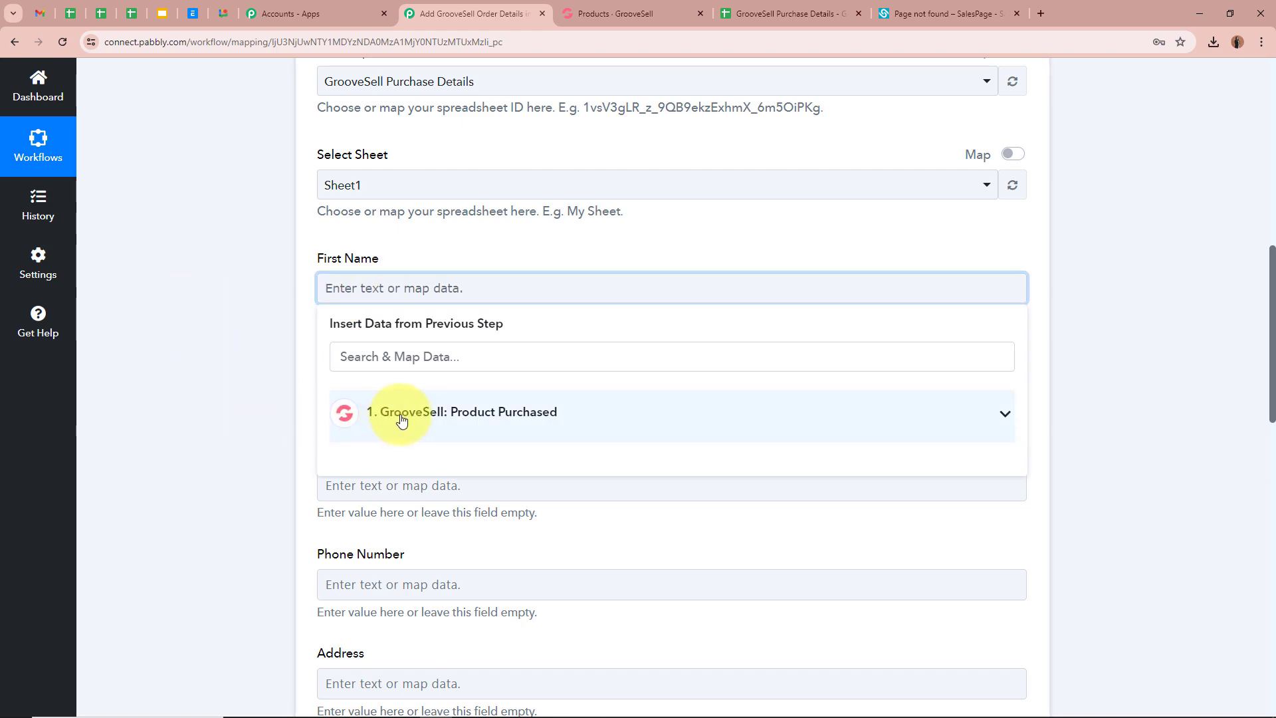
pyautogui.scroll(7, 565, 419)
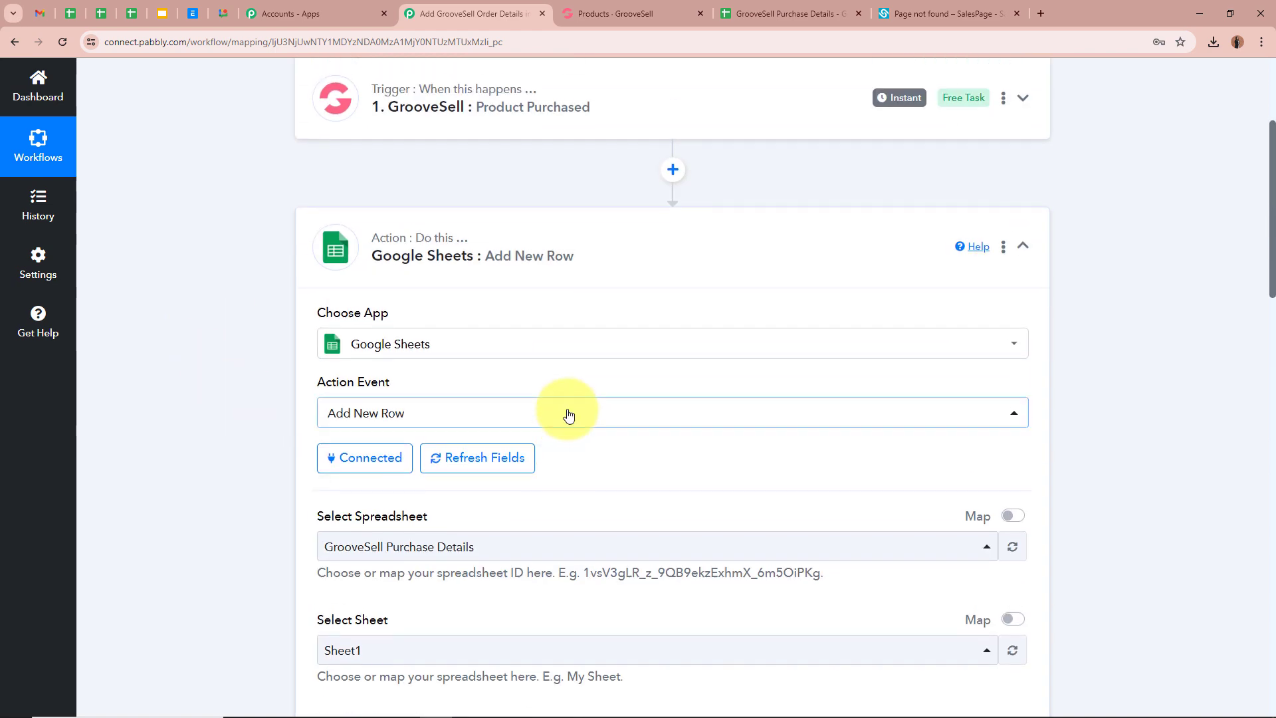
pyautogui.scroll(-4, 243, 279)
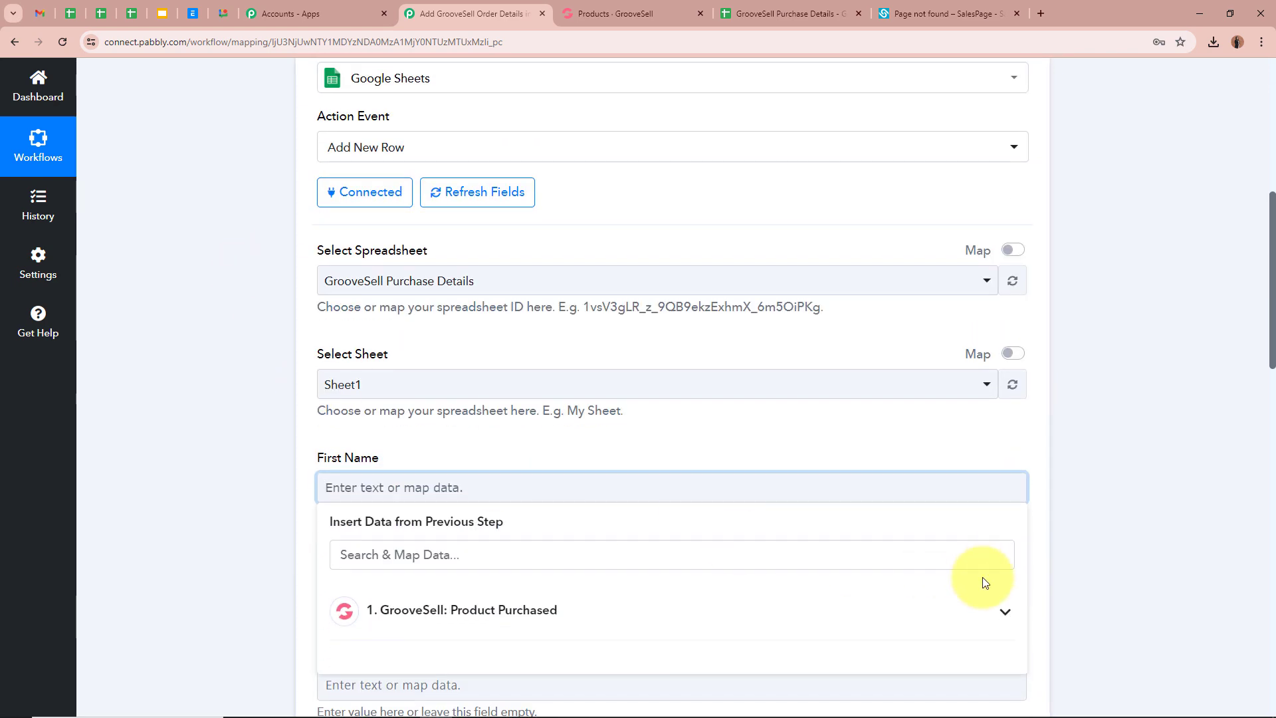
pyautogui.click(985, 598)
pyautogui.scroll(-4, 1059, 557)
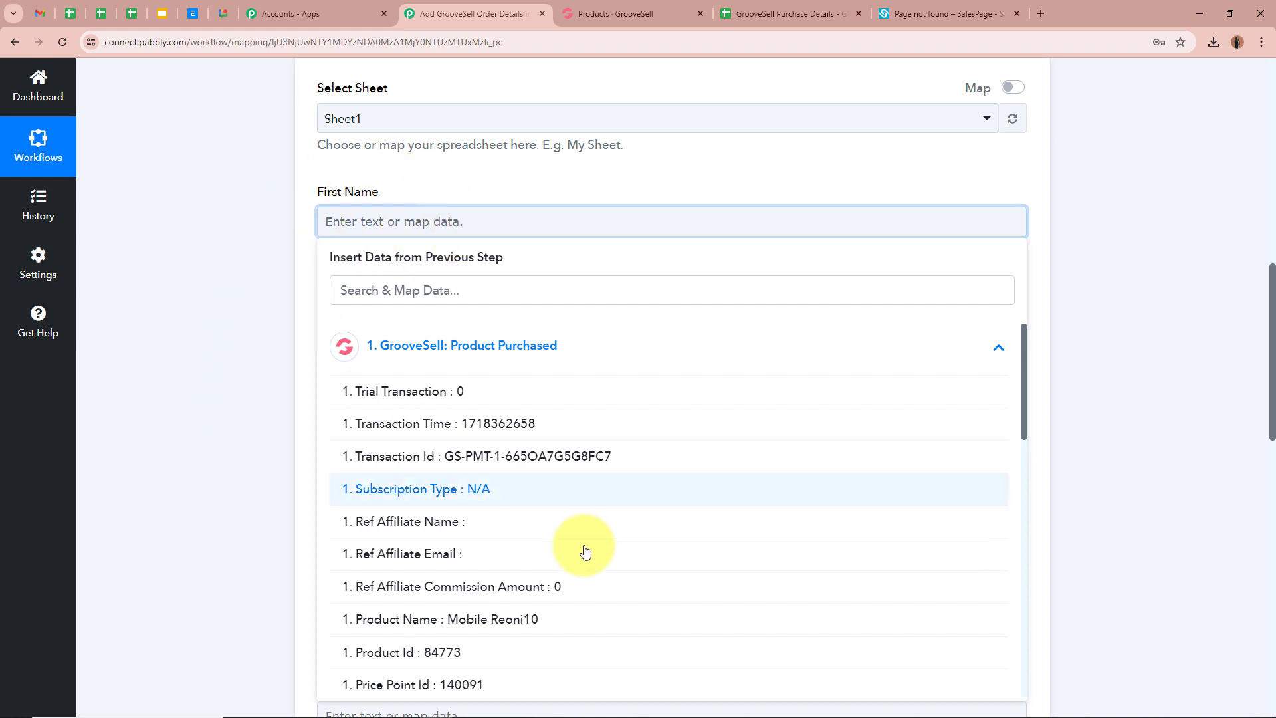
pyautogui.scroll(-3, 584, 551)
pyautogui.scroll(-5, 585, 551)
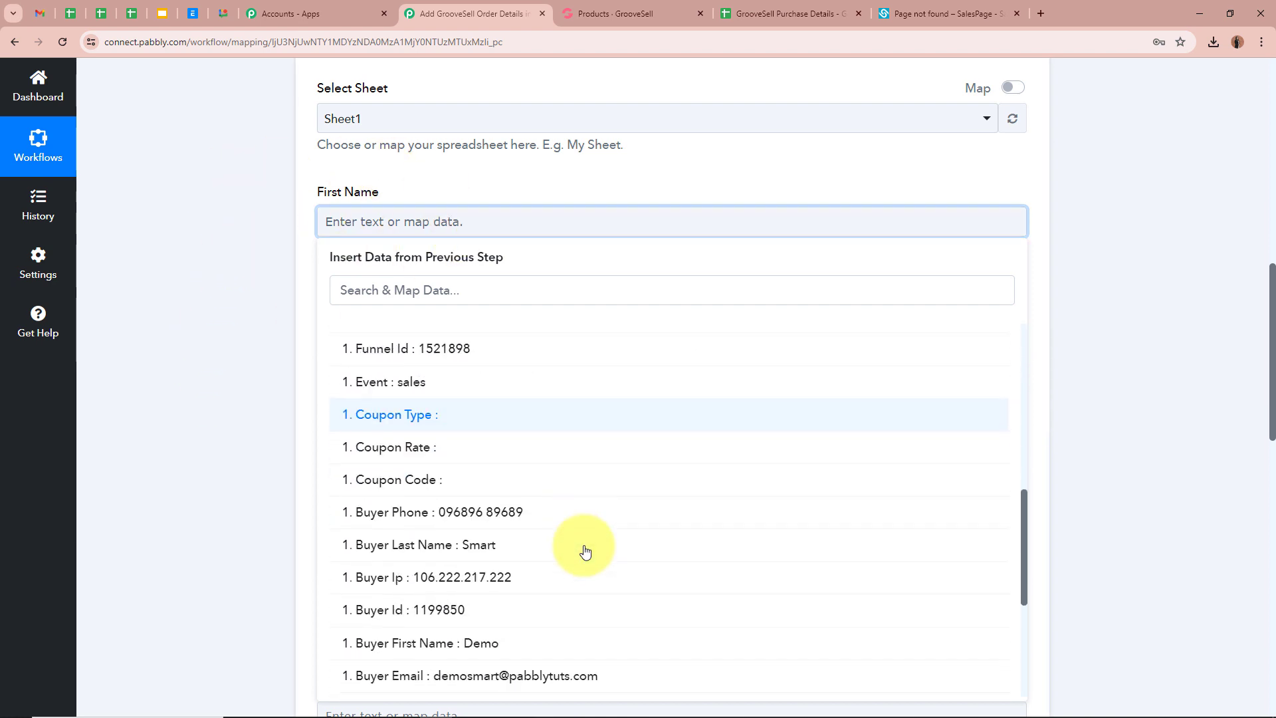
pyautogui.scroll(-2, 585, 552)
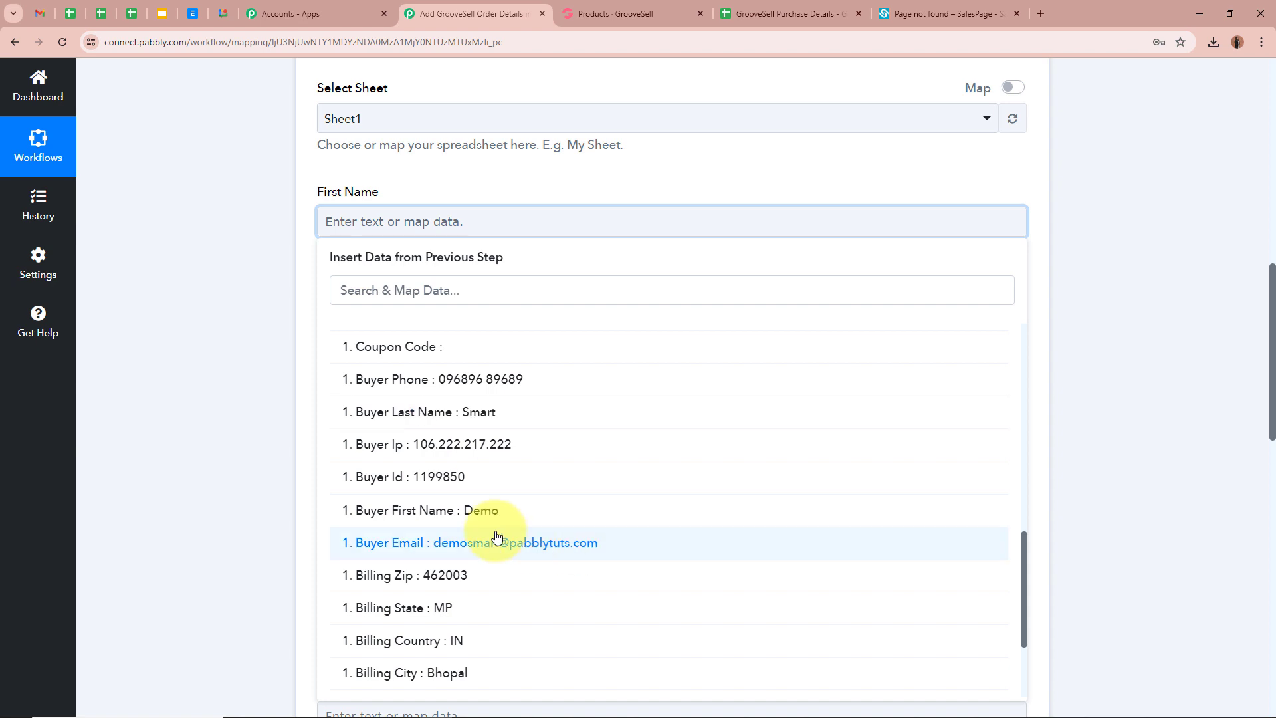
pyautogui.click(630, 518)
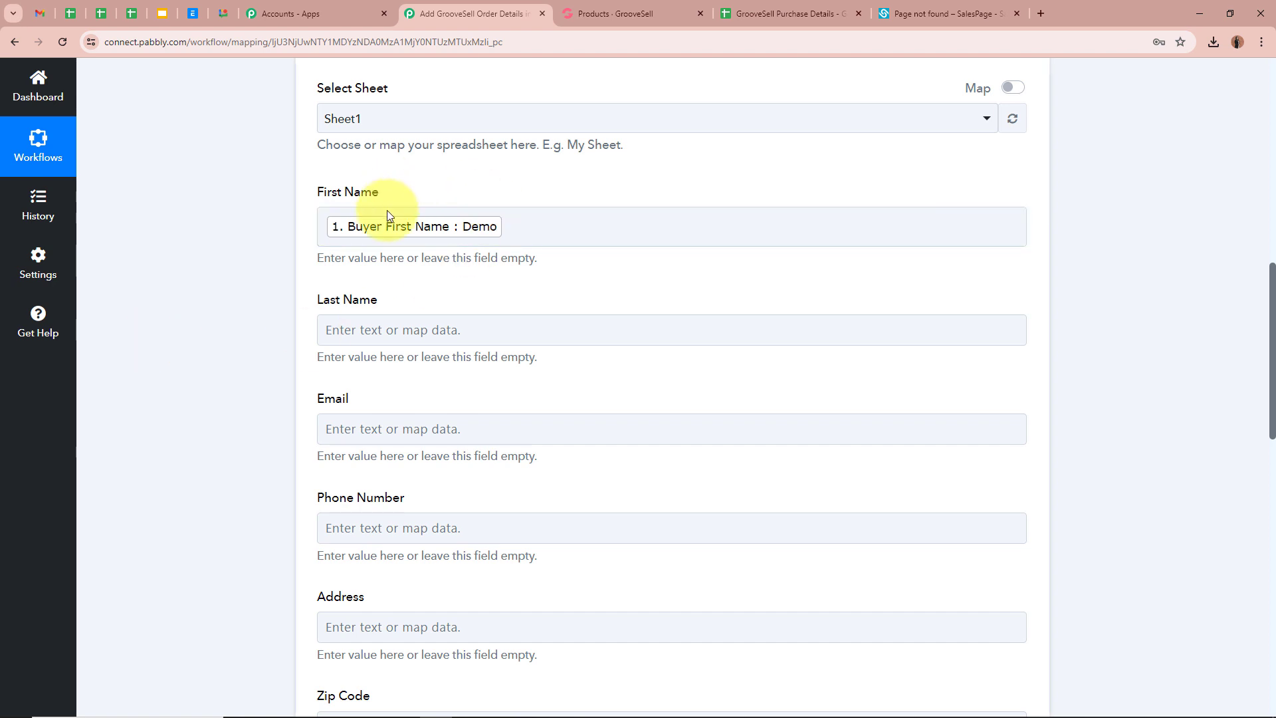
# - Map Last Name to Buyer Last Name and Email to Buyer Email
pyautogui.scroll(-1, 253, 348)
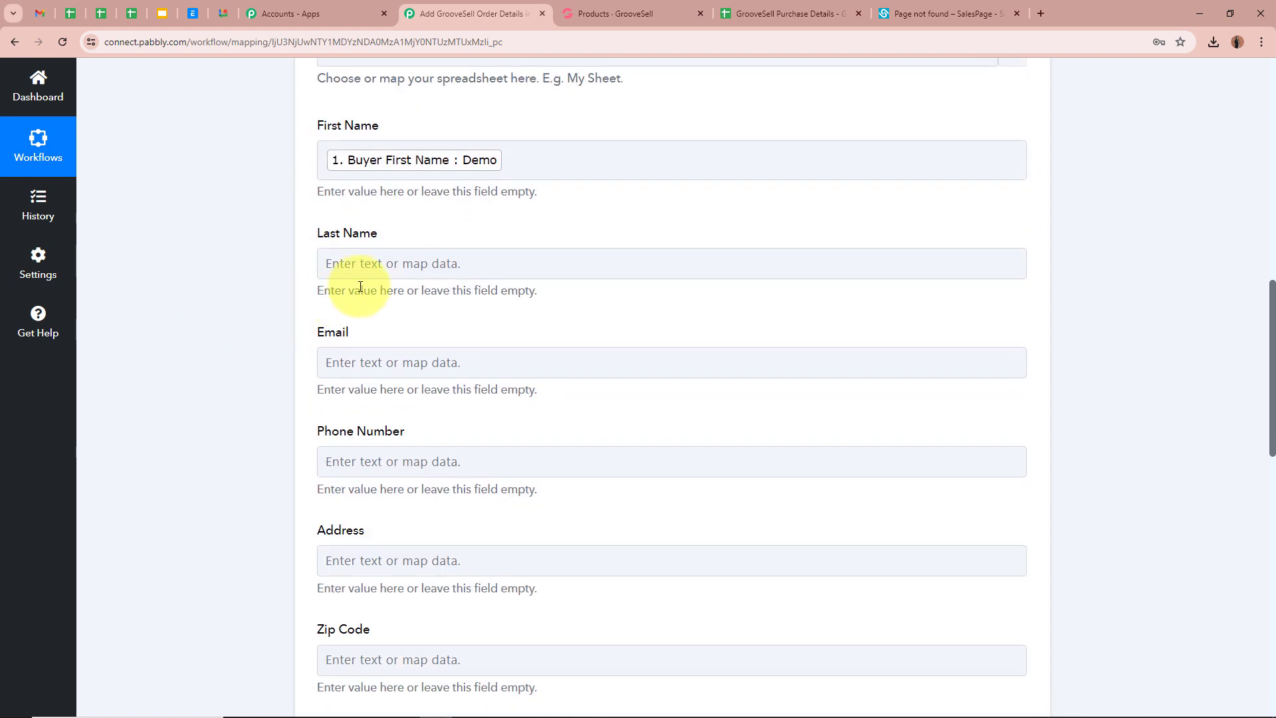
pyautogui.click(420, 263)
pyautogui.click(541, 395)
pyautogui.scroll(-10, 538, 529)
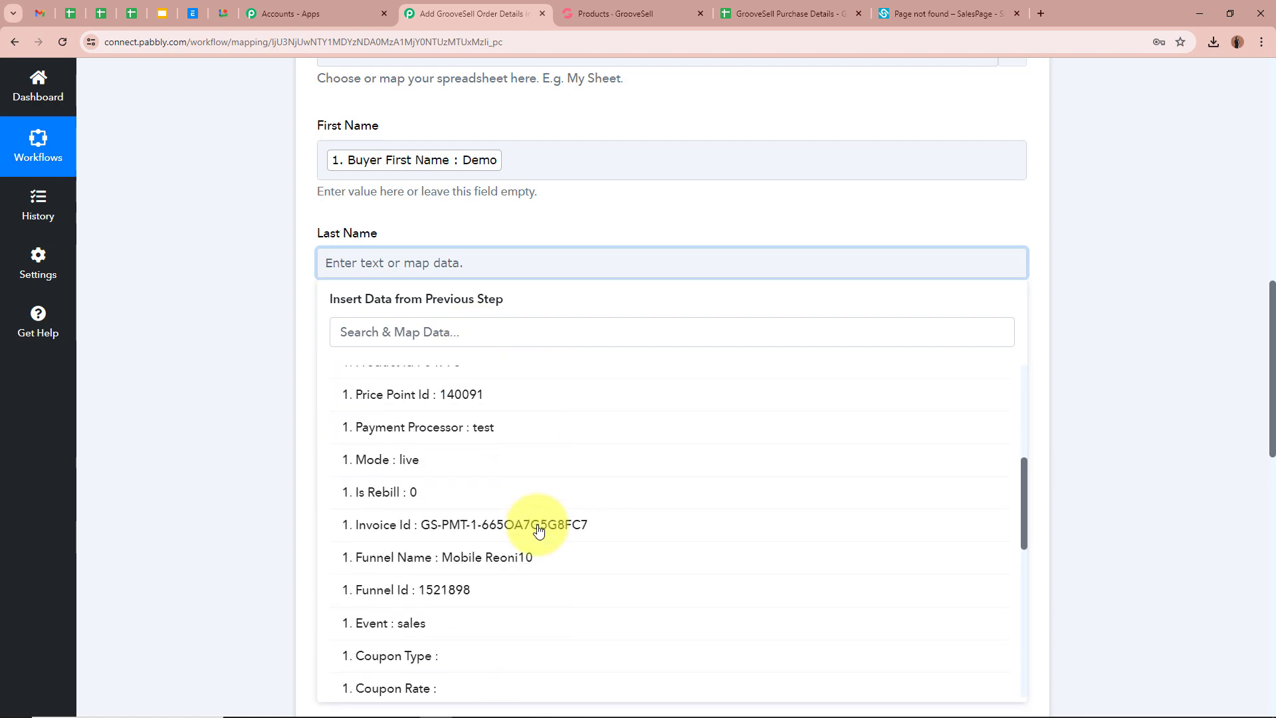
pyautogui.click(537, 525)
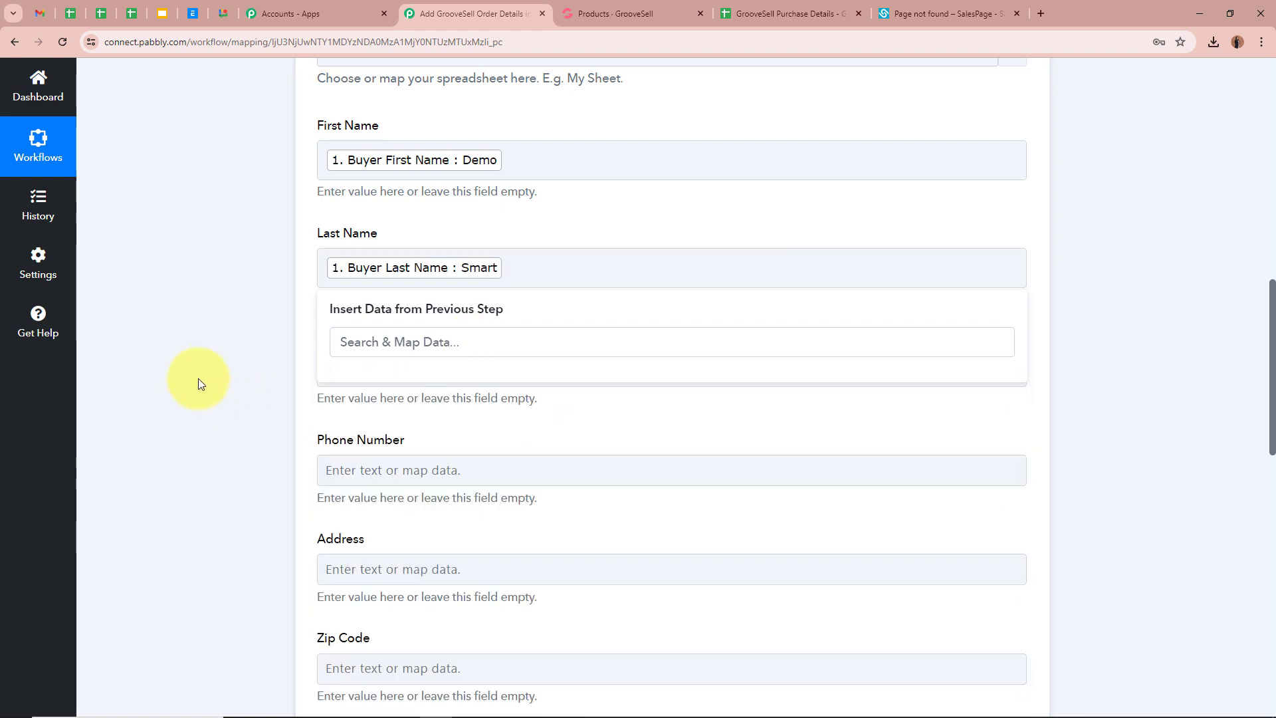
pyautogui.scroll(-3, 192, 392)
pyautogui.click(415, 167)
pyautogui.click(536, 313)
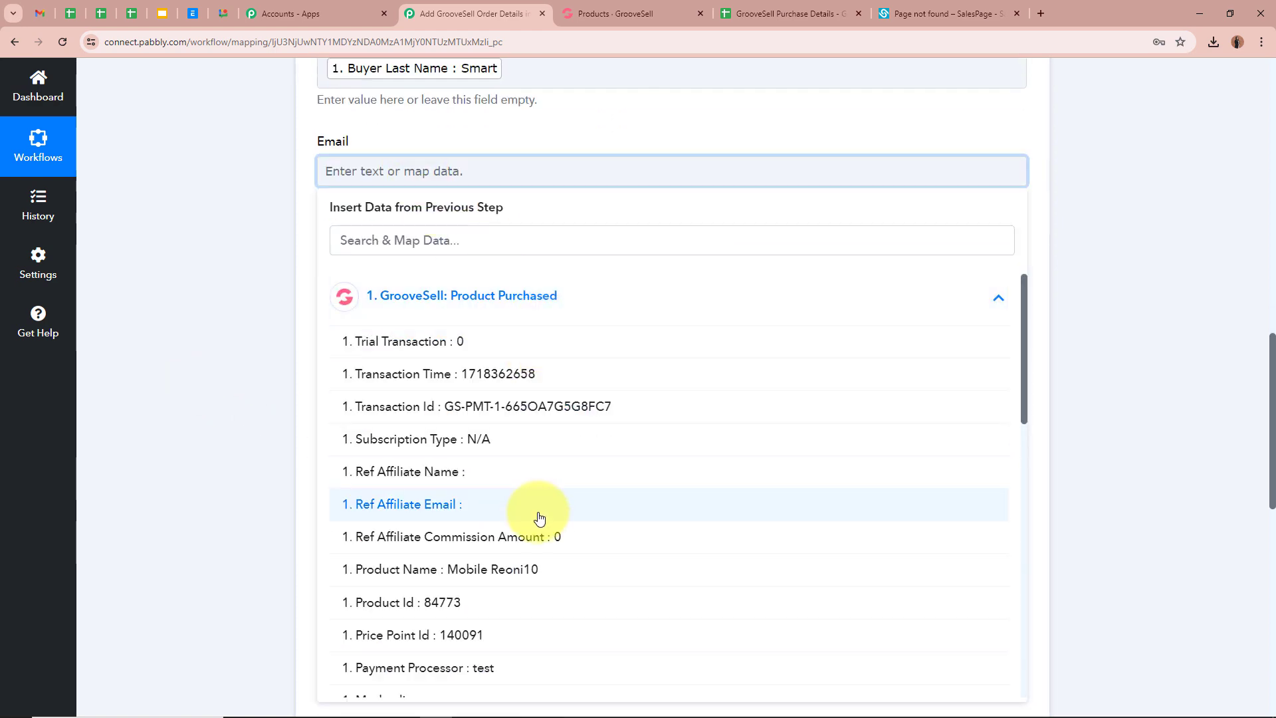
pyautogui.scroll(-8, 537, 518)
pyautogui.scroll(-3, 539, 517)
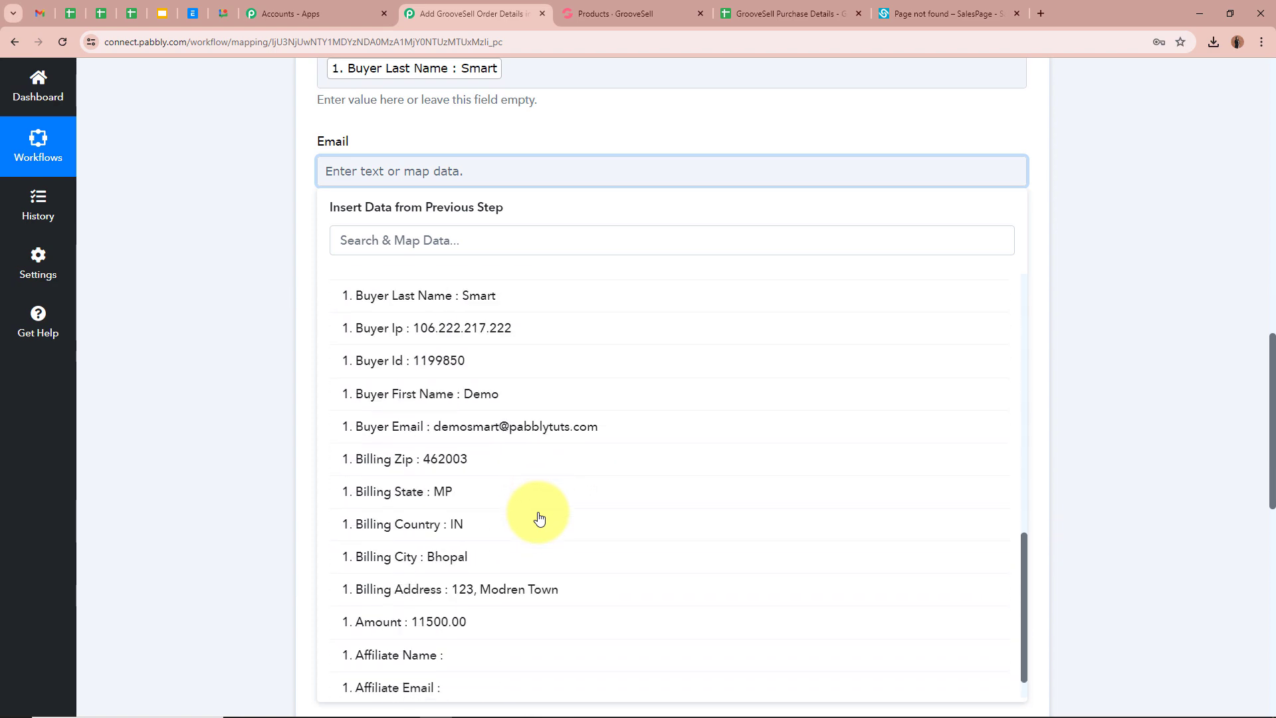
pyautogui.click(541, 435)
# - Map Phone Number to Buyer Phone and Address to Billing Address
pyautogui.click(343, 280)
pyautogui.scroll(-4, 271, 286)
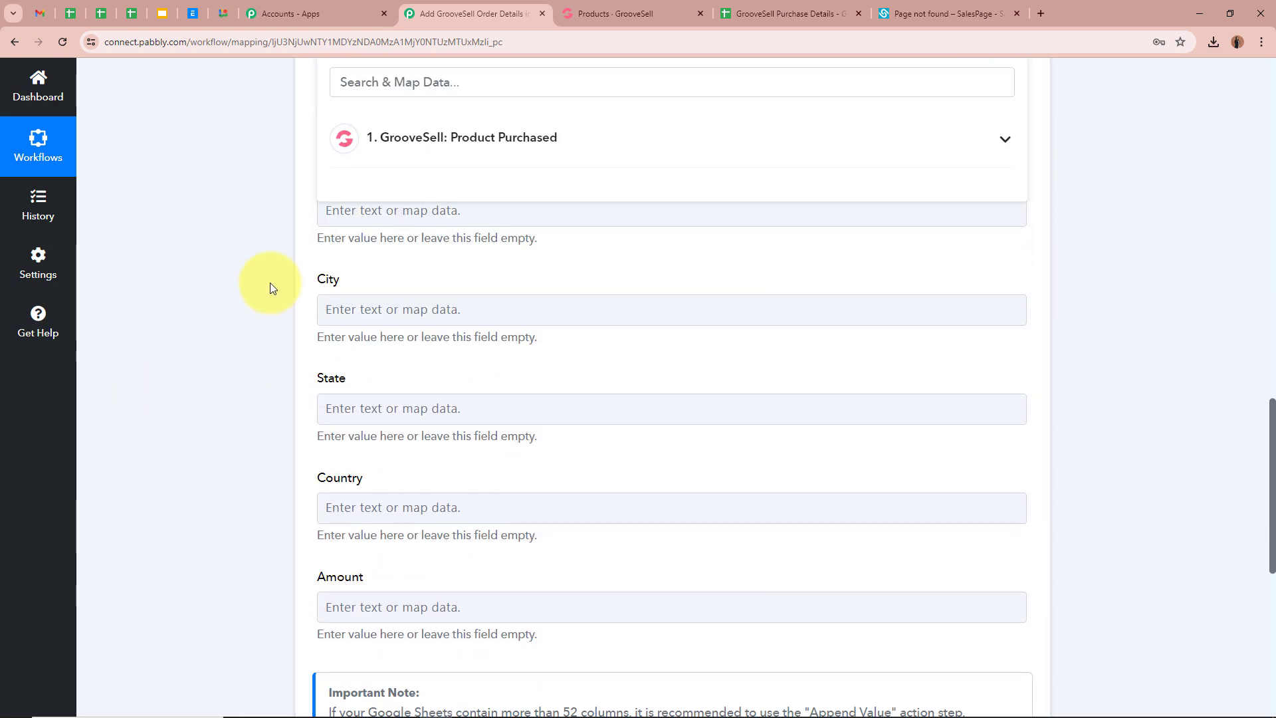
pyautogui.click(612, 133)
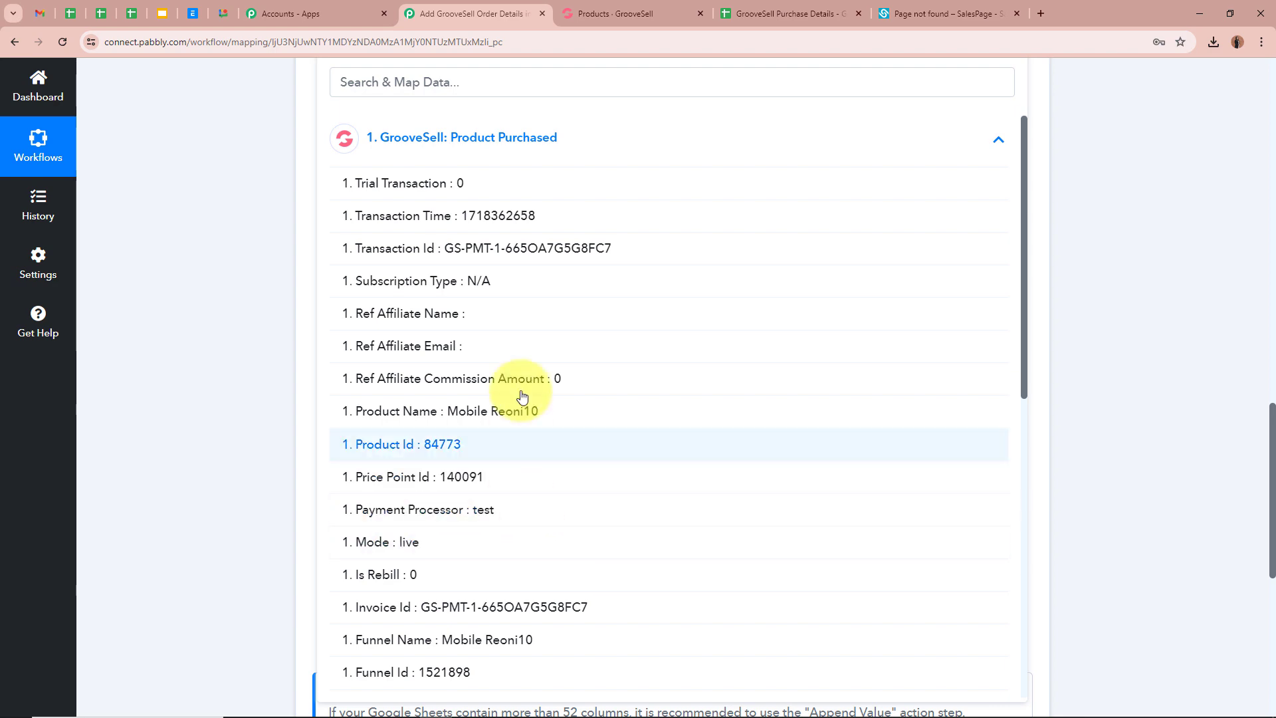
pyautogui.scroll(-3, 547, 456)
pyautogui.scroll(-3, 549, 457)
pyautogui.click(541, 435)
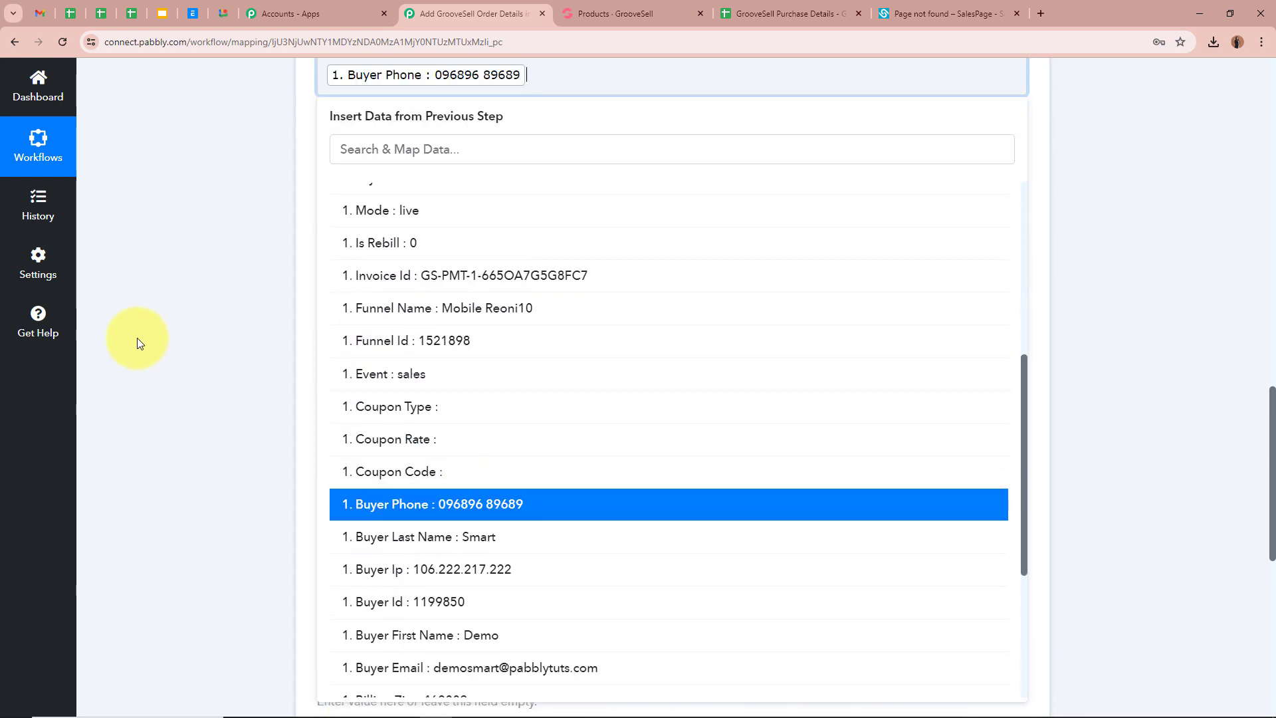
pyautogui.click(465, 244)
pyautogui.click(533, 367)
pyautogui.scroll(-10, 495, 472)
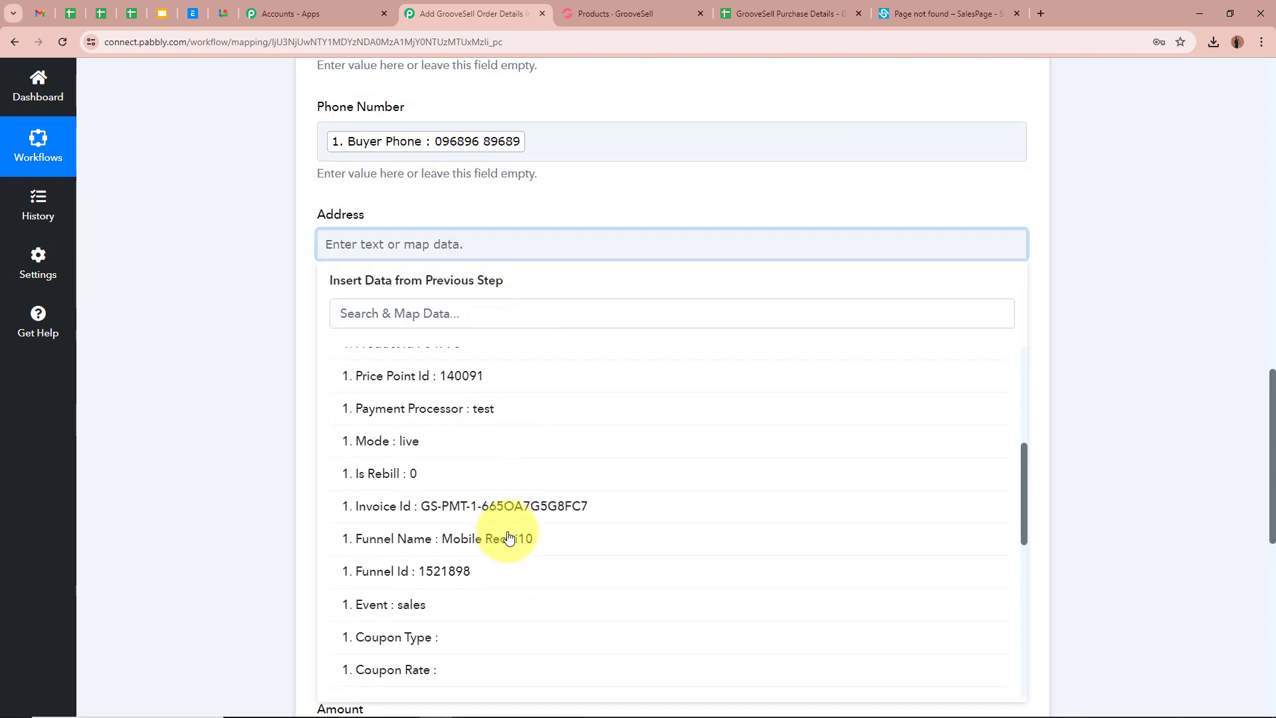
pyautogui.click(505, 549)
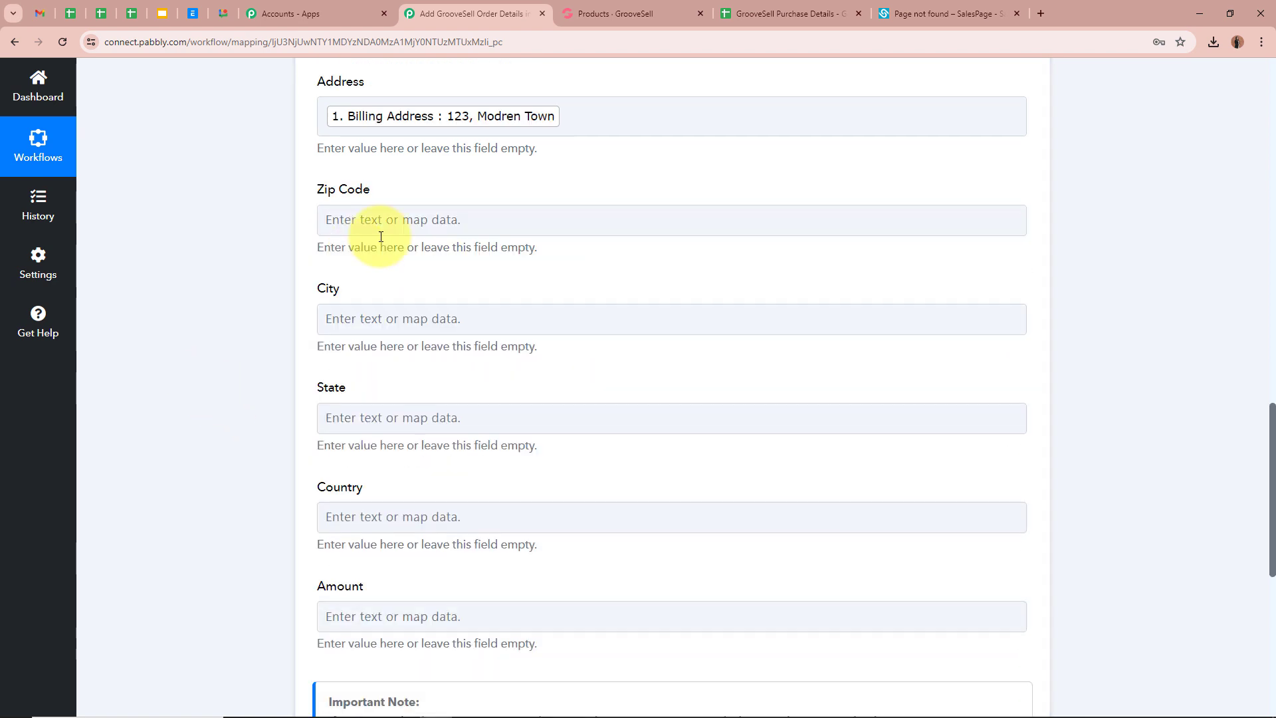
# - Map Zip Code to Billing Zip and City to Billing City by searching the data fields
pyautogui.click(345, 225)
pyautogui.click(490, 342)
pyautogui.scroll(-7, 517, 492)
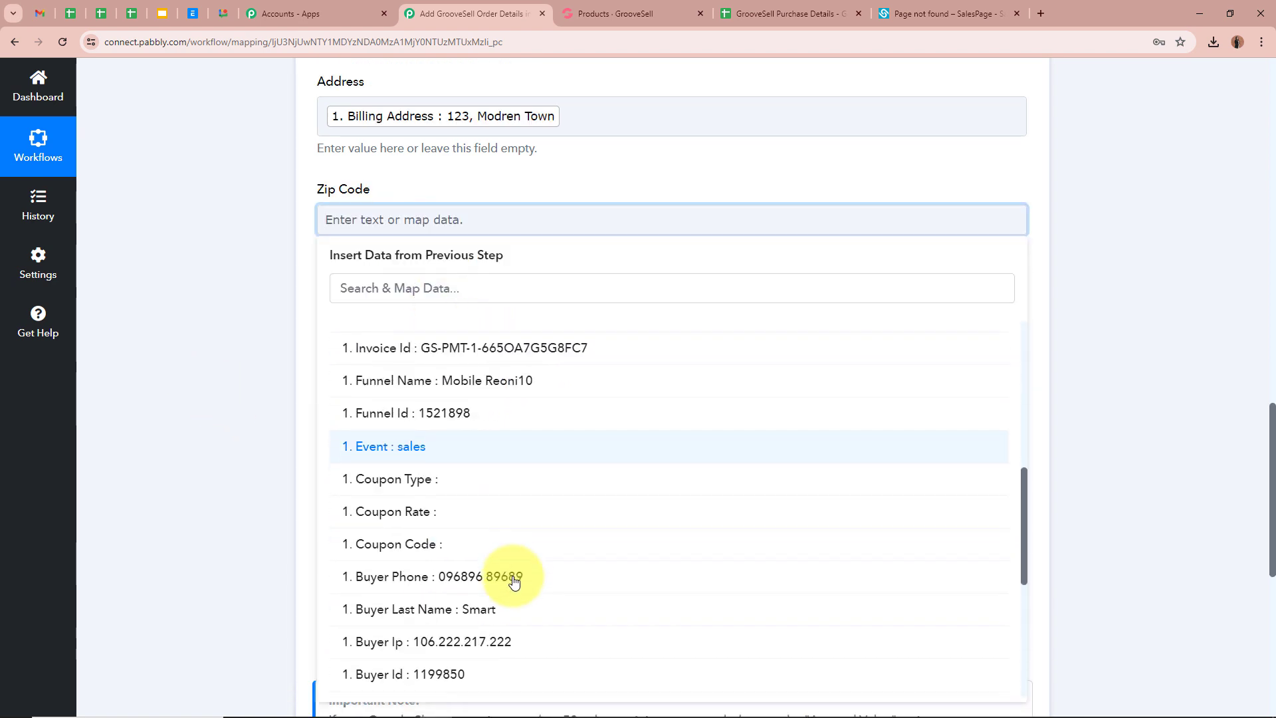
pyautogui.click(424, 275)
pyautogui.write('zip')
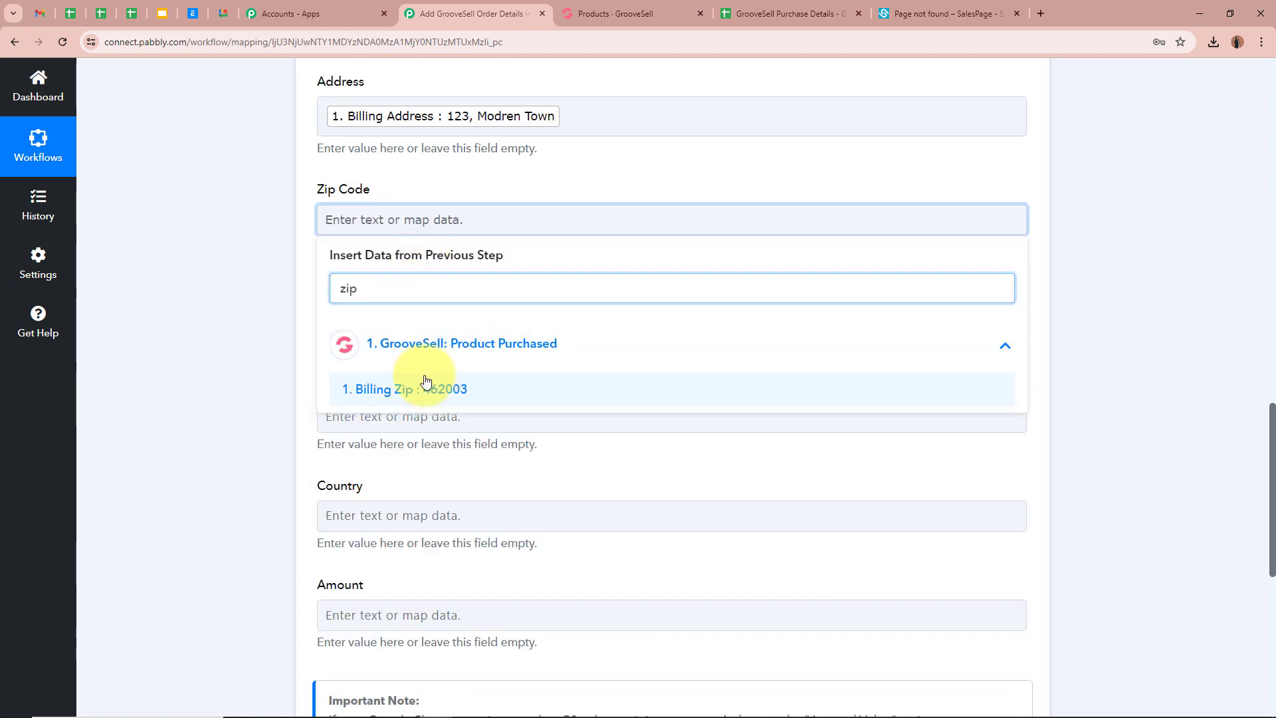
pyautogui.click(452, 386)
pyautogui.click(539, 341)
pyautogui.click(401, 394)
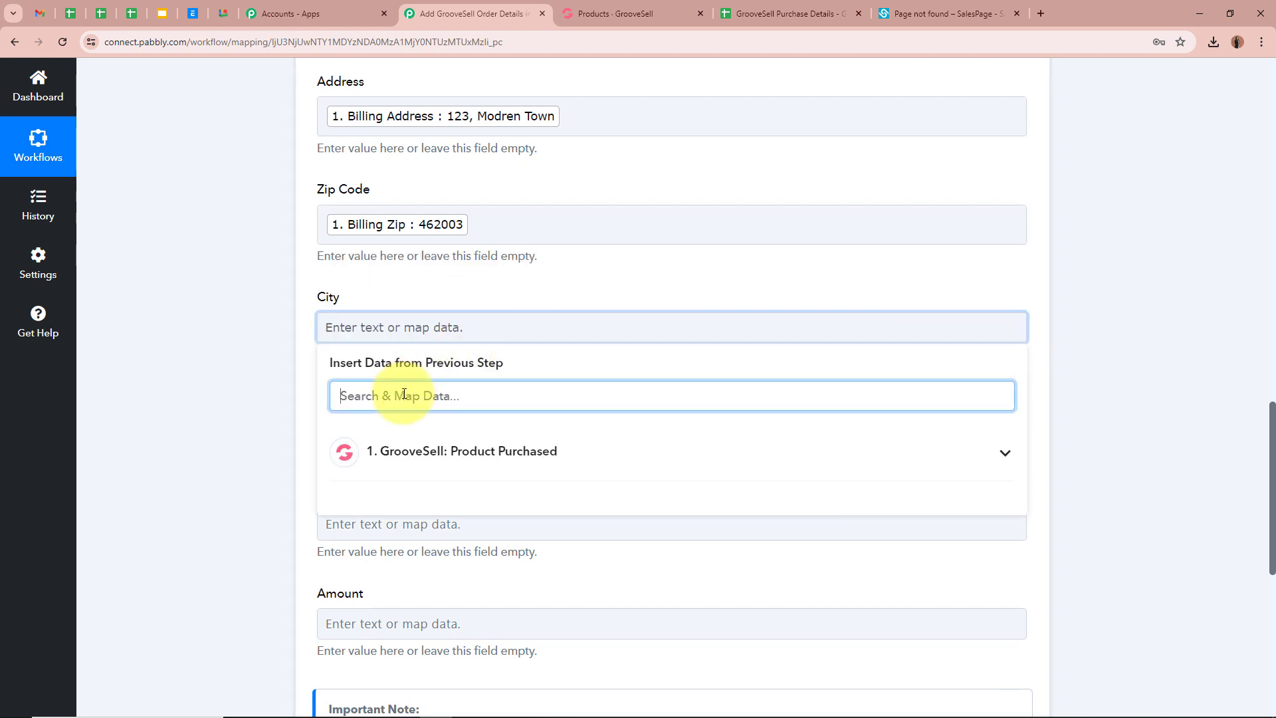
pyautogui.write('city')
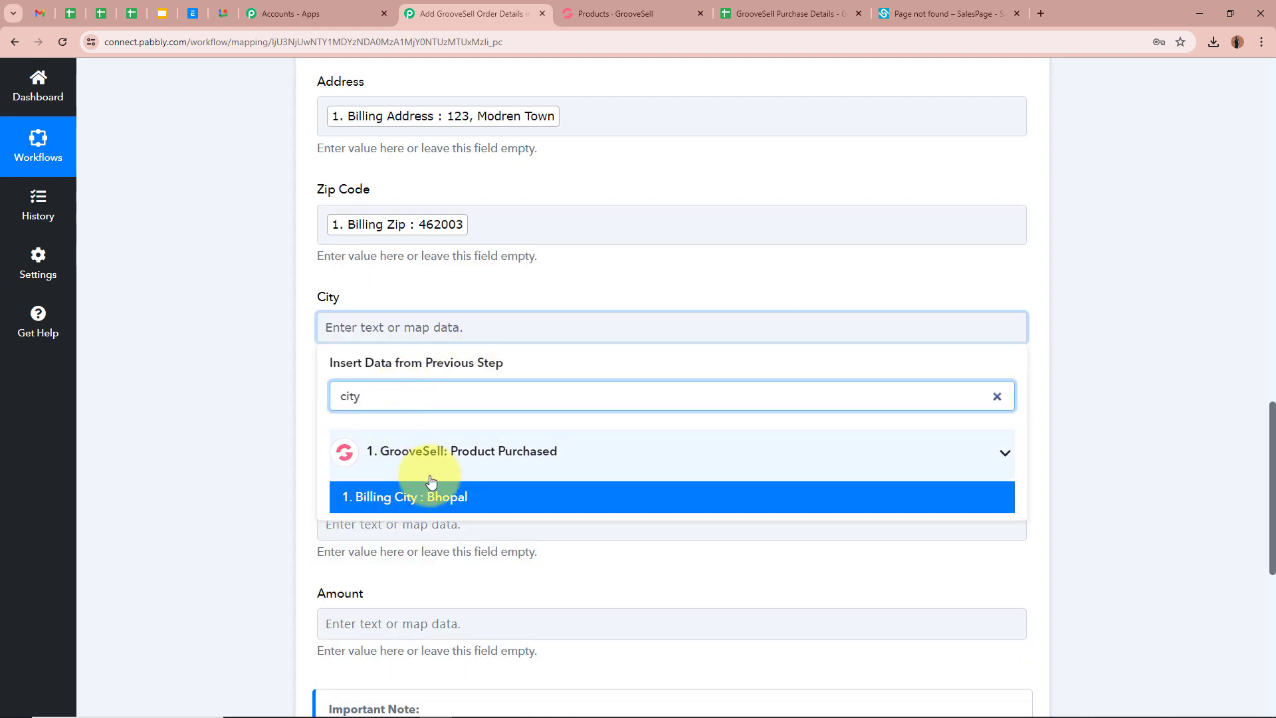
pyautogui.click(426, 497)
# - Map State to Billing State and Country to Billing Country : IN
pyautogui.click(370, 435)
pyautogui.click(373, 502)
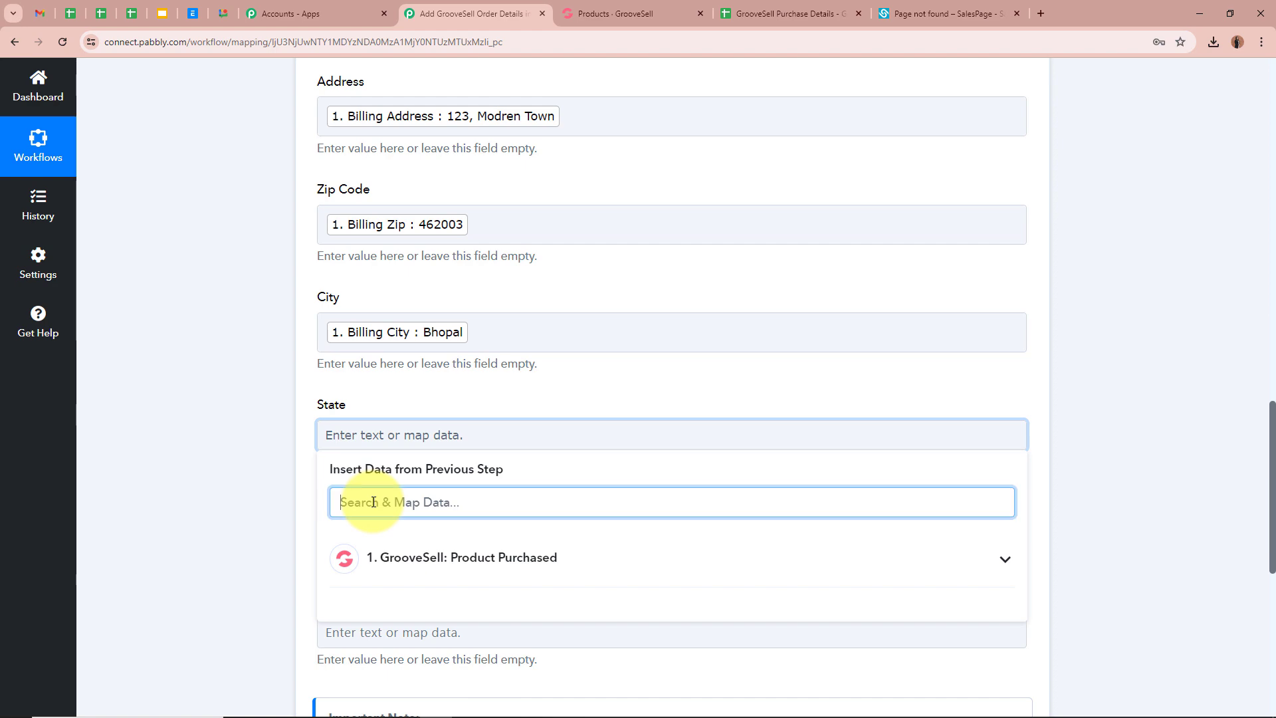
pyautogui.write('state')
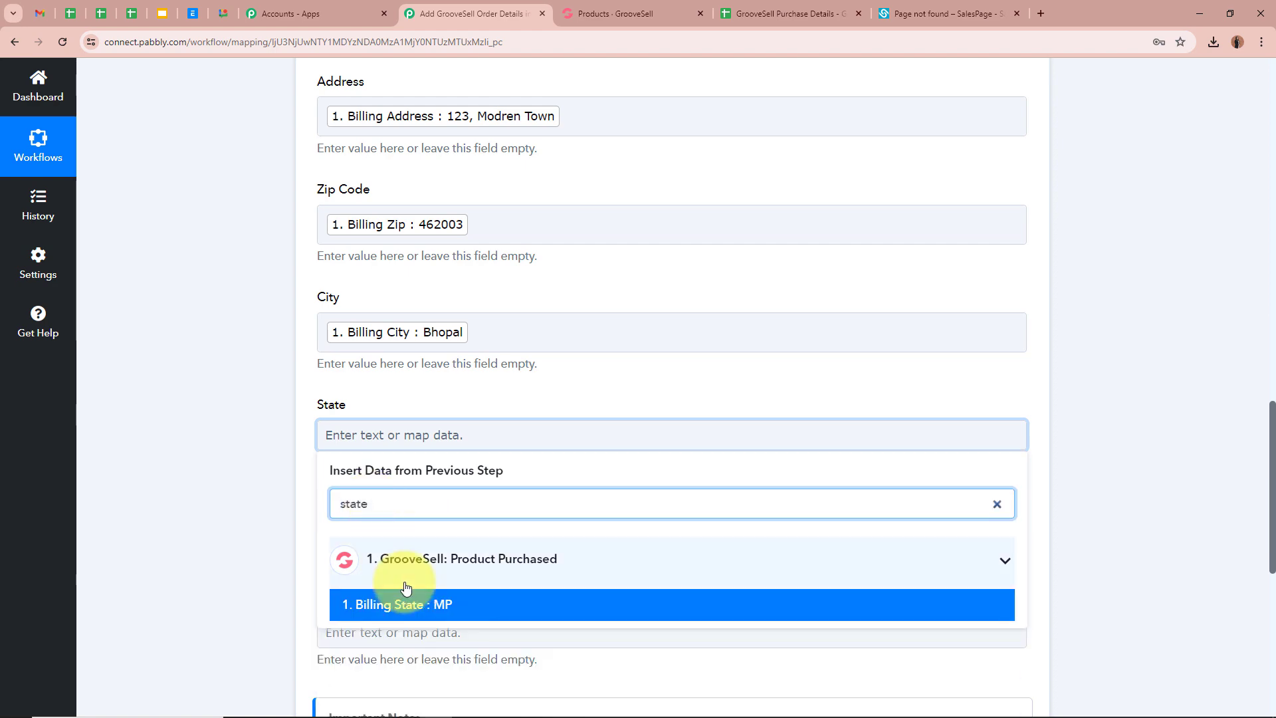
pyautogui.click(421, 604)
pyautogui.scroll(-3, 439, 399)
pyautogui.click(448, 343)
pyautogui.click(448, 412)
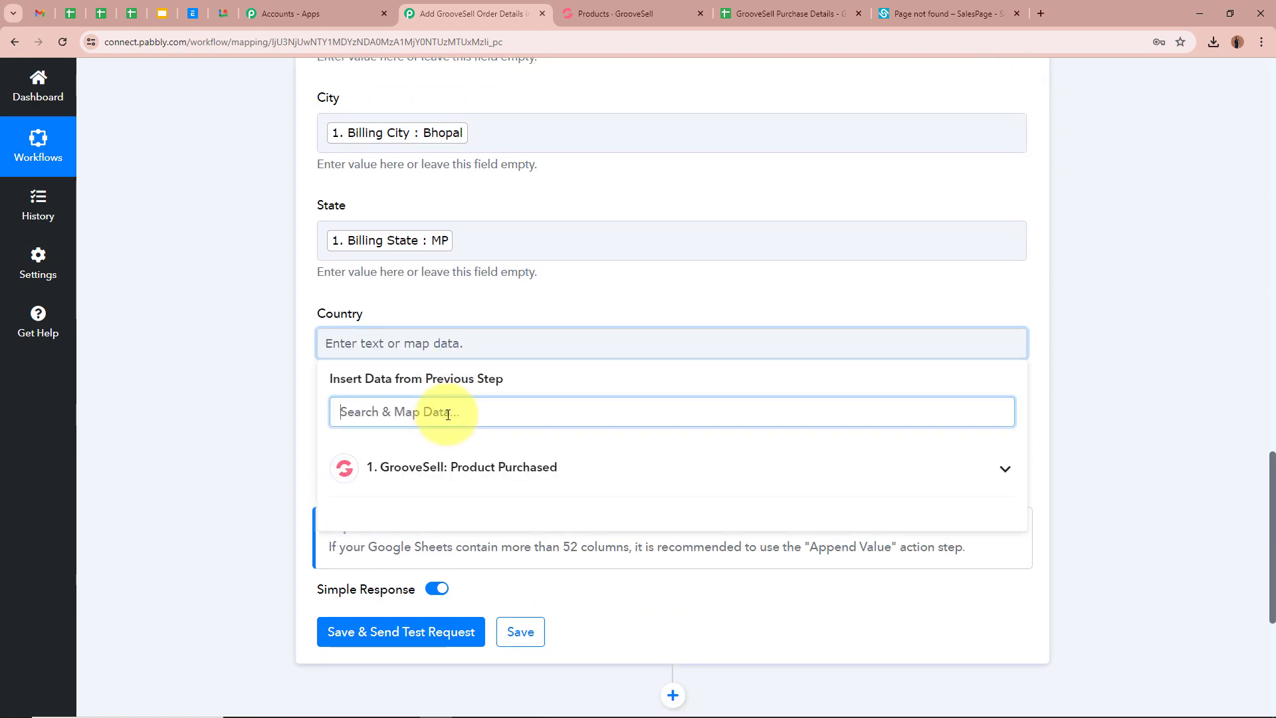
pyautogui.write('Country')
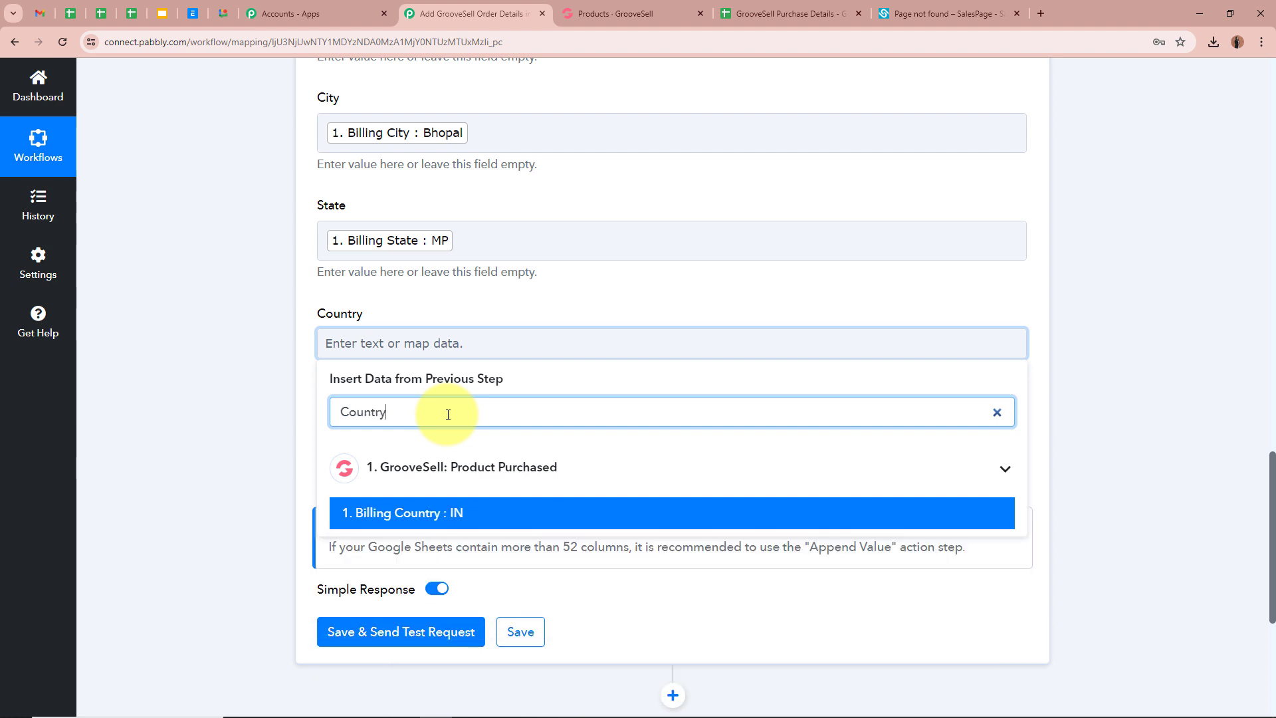
pyautogui.click(433, 512)
# - Map the Amount field to the Amount value from GrooveSell: Product Purchased
pyautogui.click(249, 446)
pyautogui.click(392, 455)
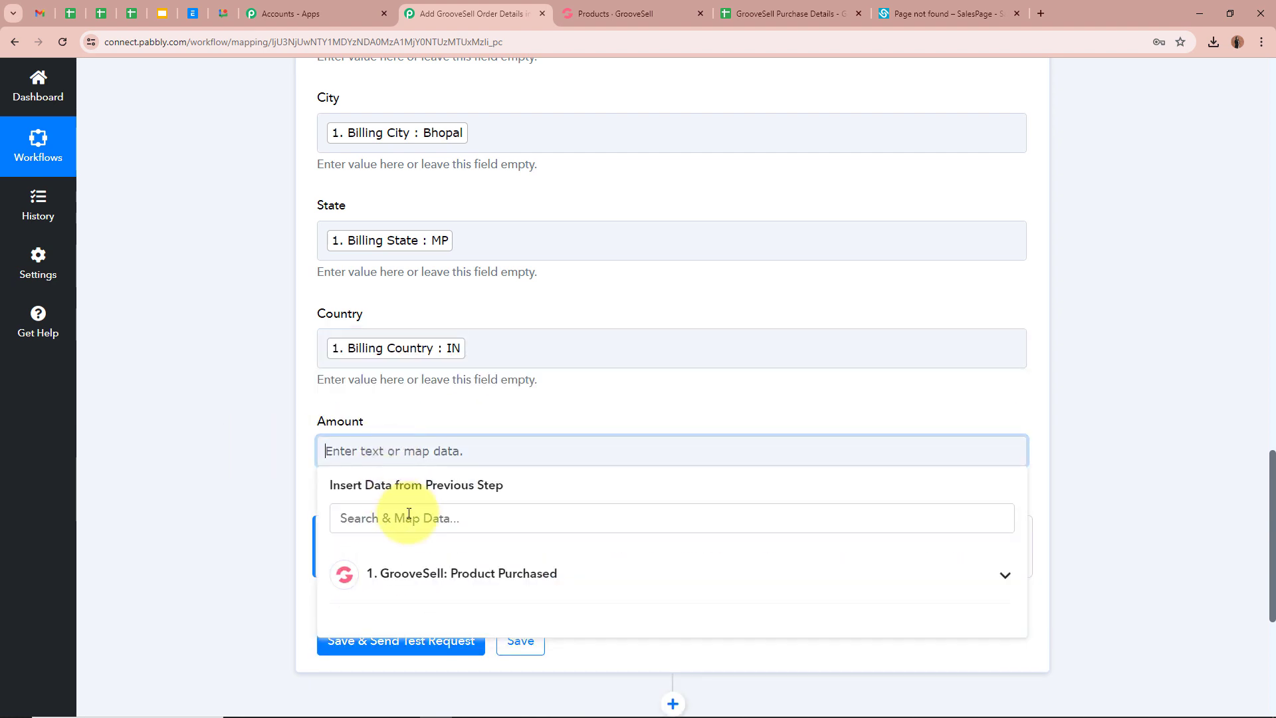
pyautogui.click(409, 513)
pyautogui.click(492, 576)
pyautogui.scroll(-5, 530, 573)
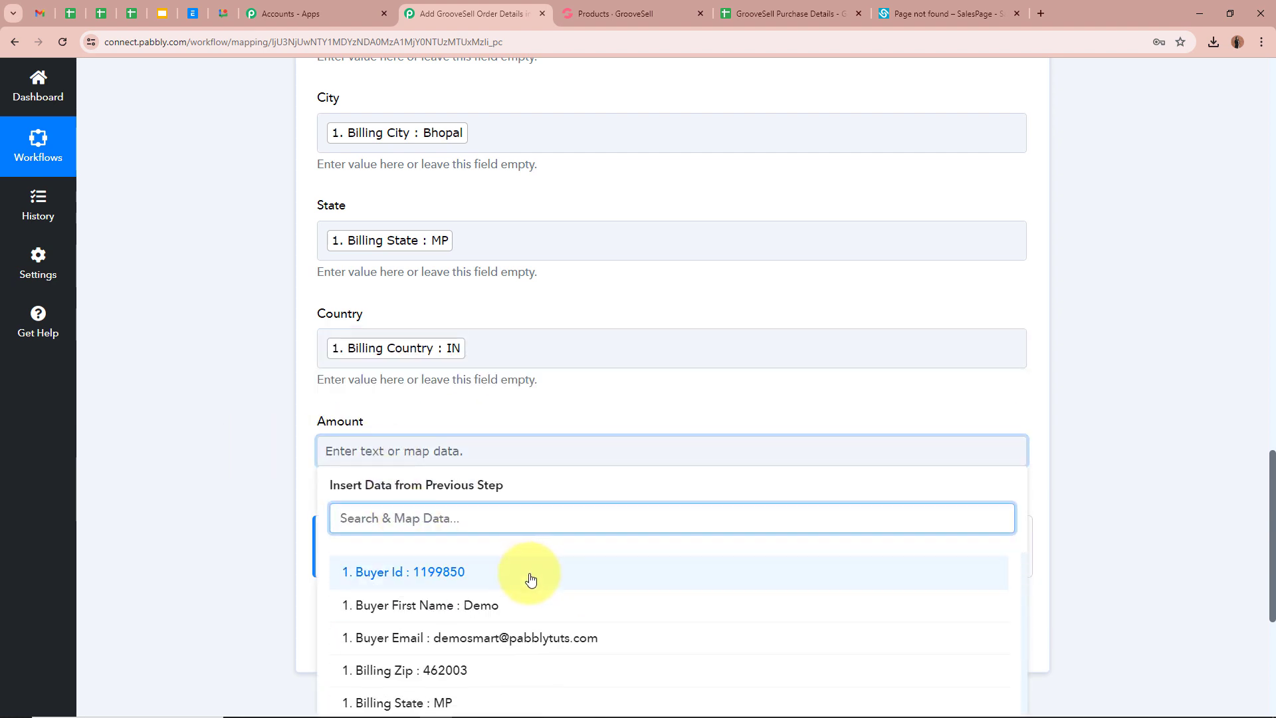
pyautogui.scroll(-2, 530, 574)
pyautogui.scroll(2, 523, 584)
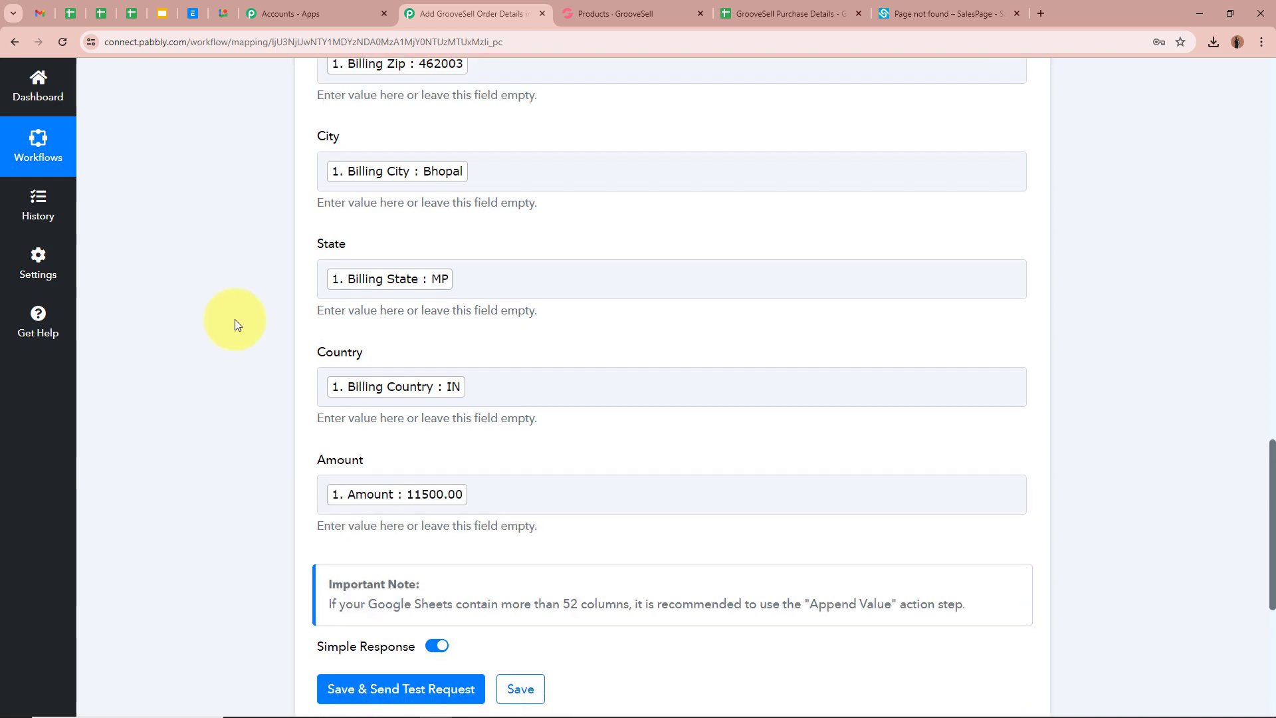
pyautogui.scroll(4, 235, 320)
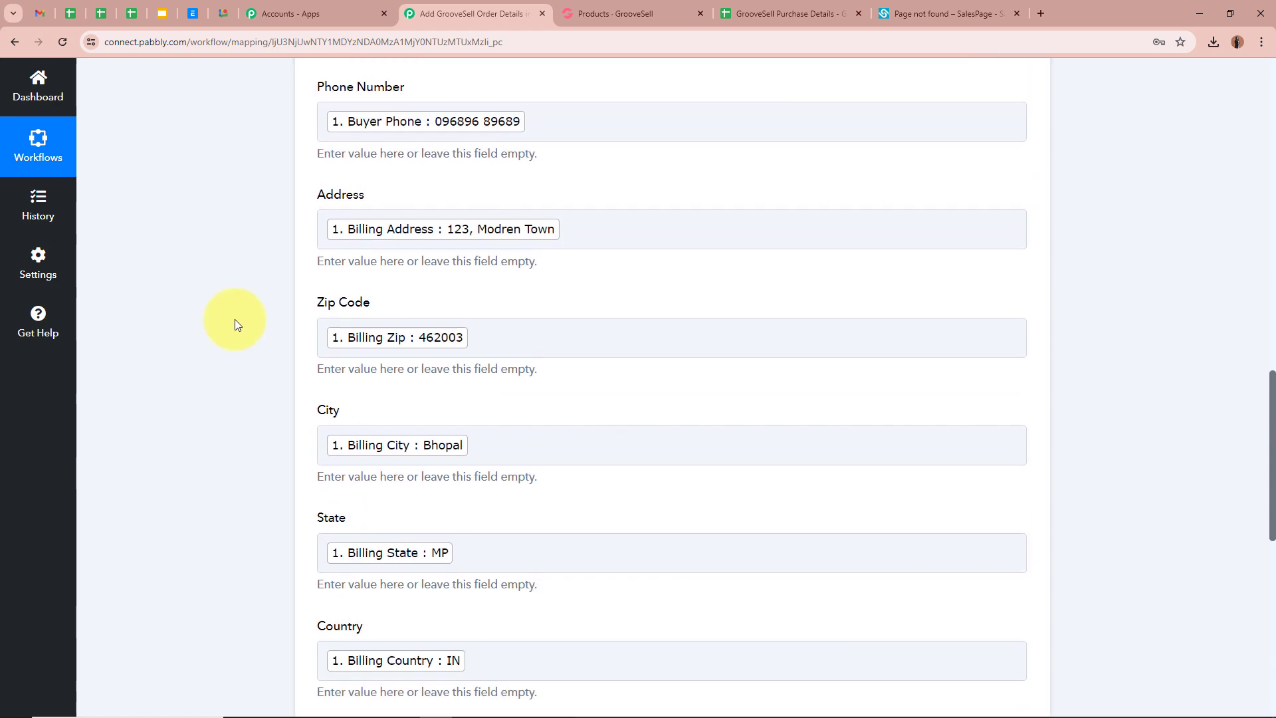
pyautogui.scroll(3, 234, 319)
pyautogui.scroll(-13, 234, 319)
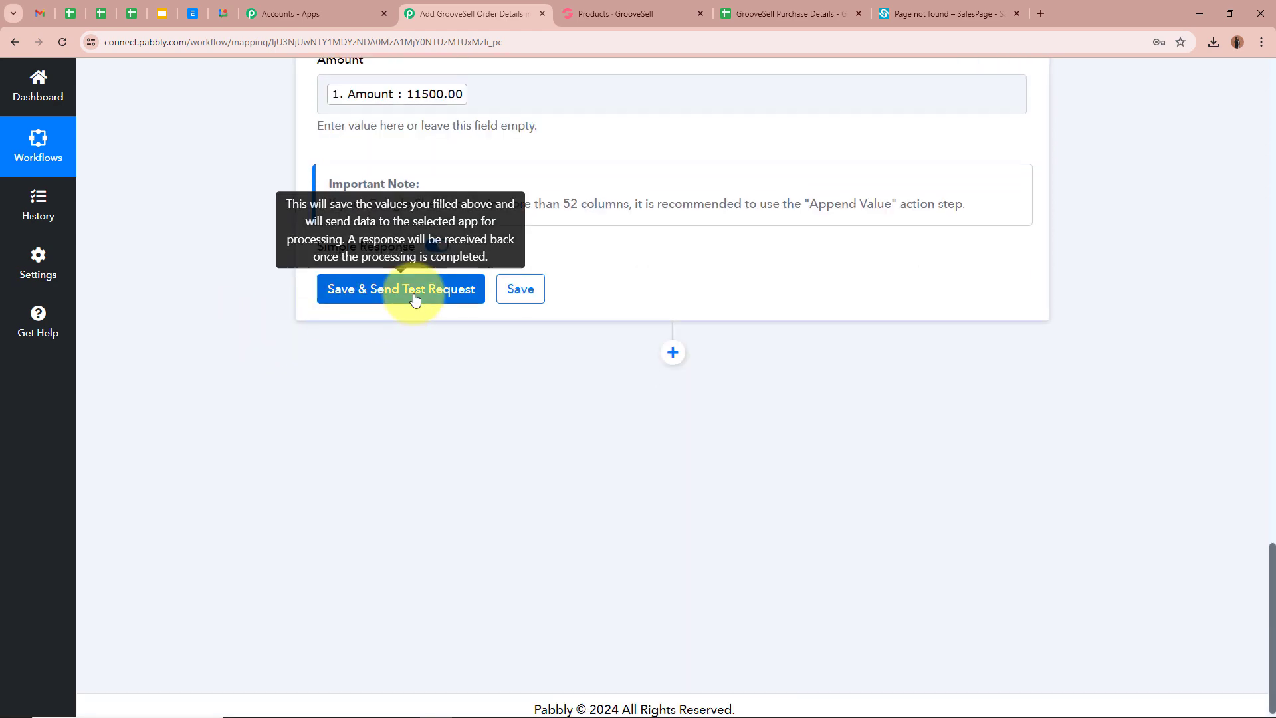
# - Save the mapping and send a test, confirming one row of 10 cells added to Sheet1!A2:J2
pyautogui.click(415, 297)
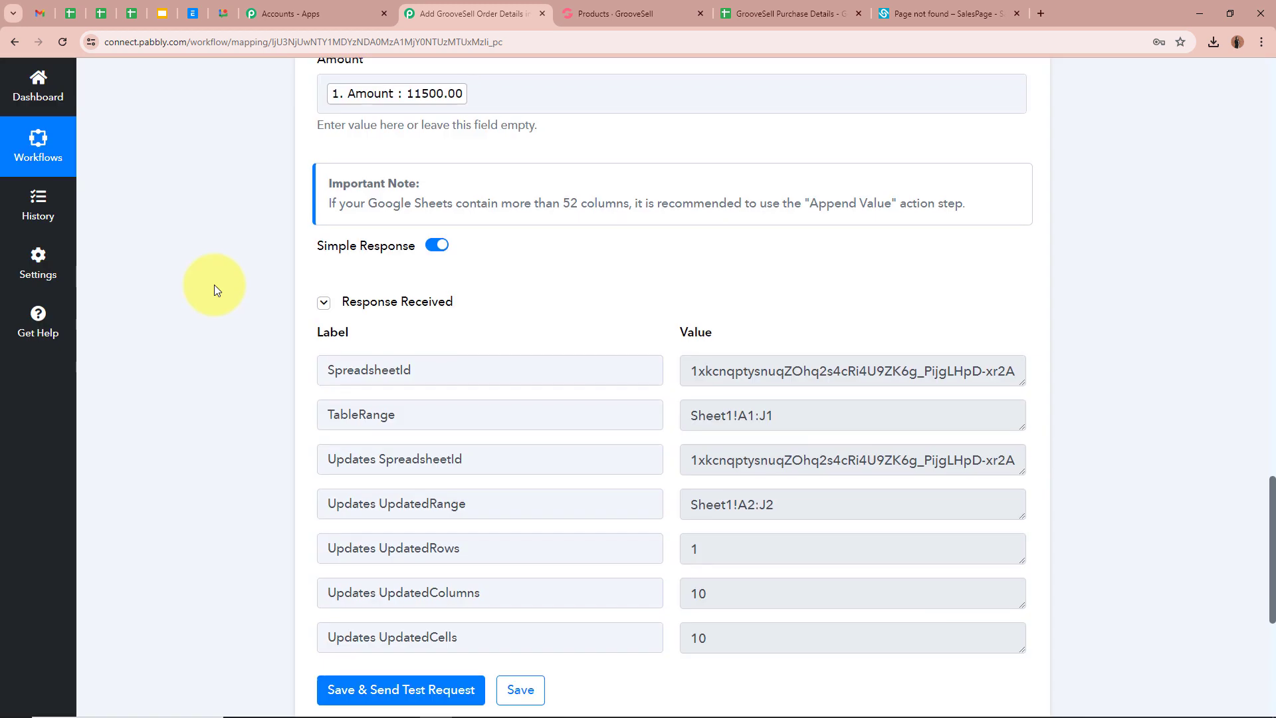
pyautogui.scroll(-3, 214, 284)
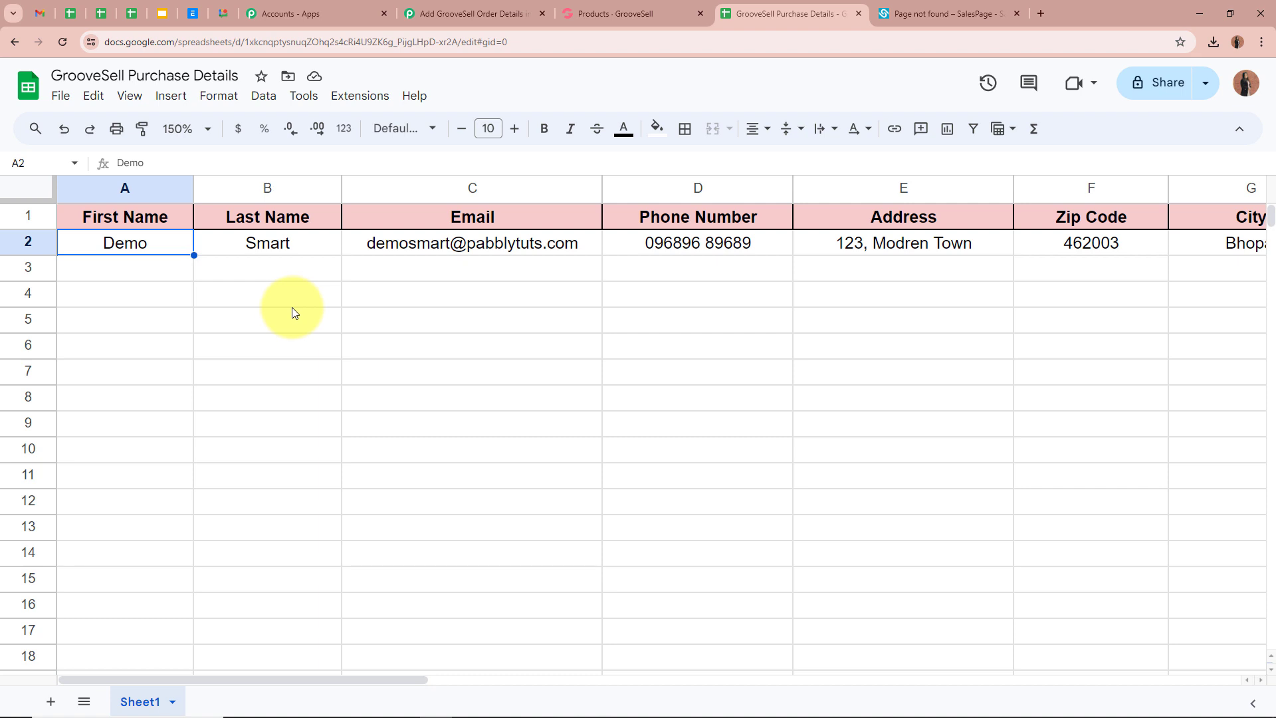
pyautogui.click(249, 248)
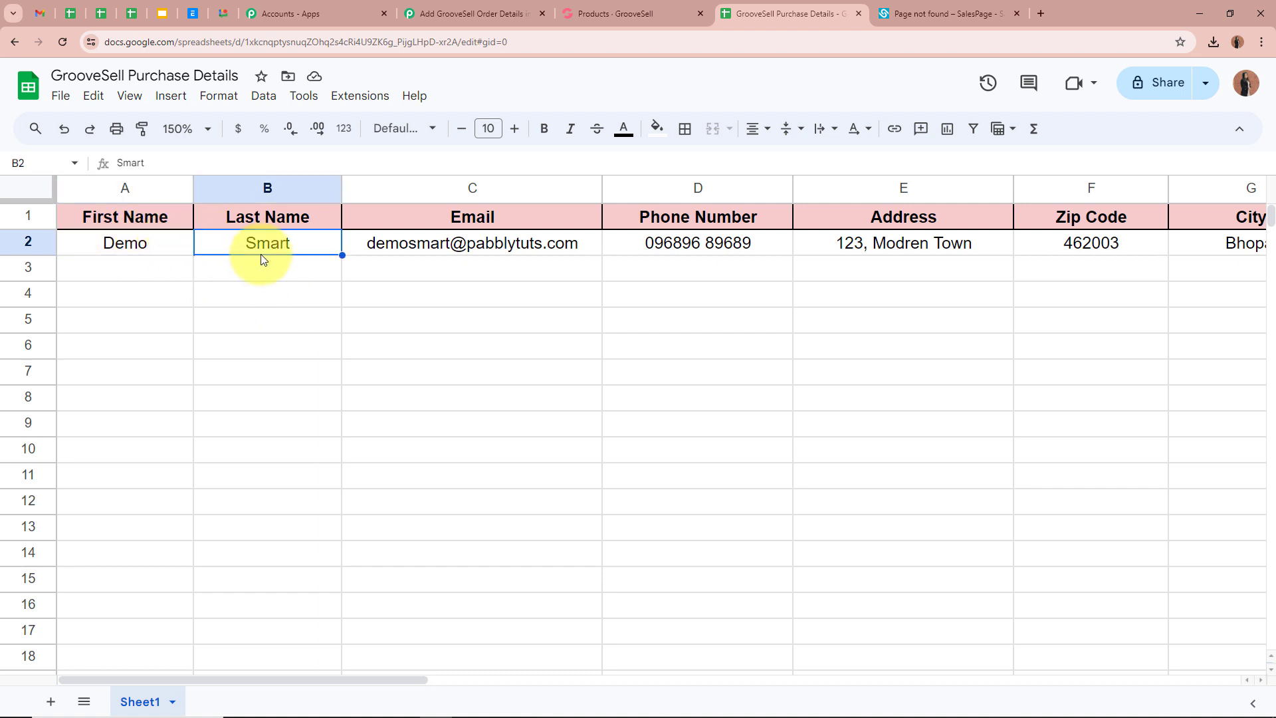
pyautogui.click(382, 246)
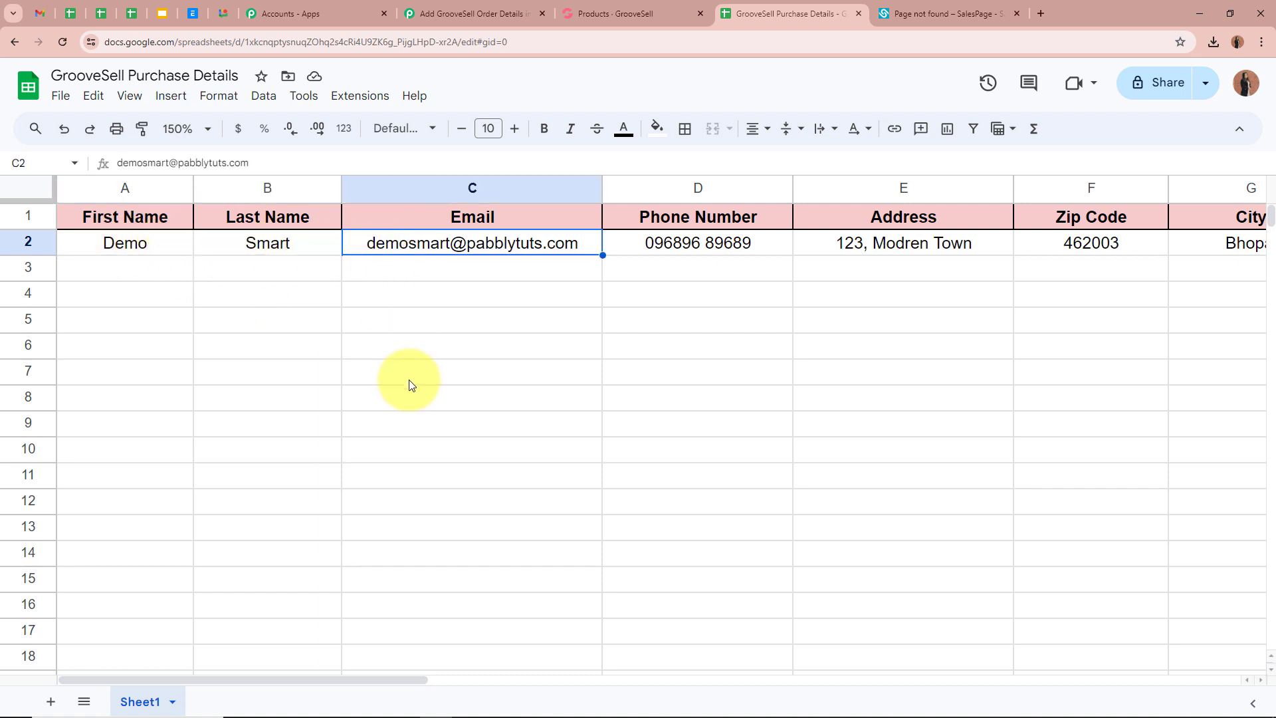
pyautogui.click(660, 242)
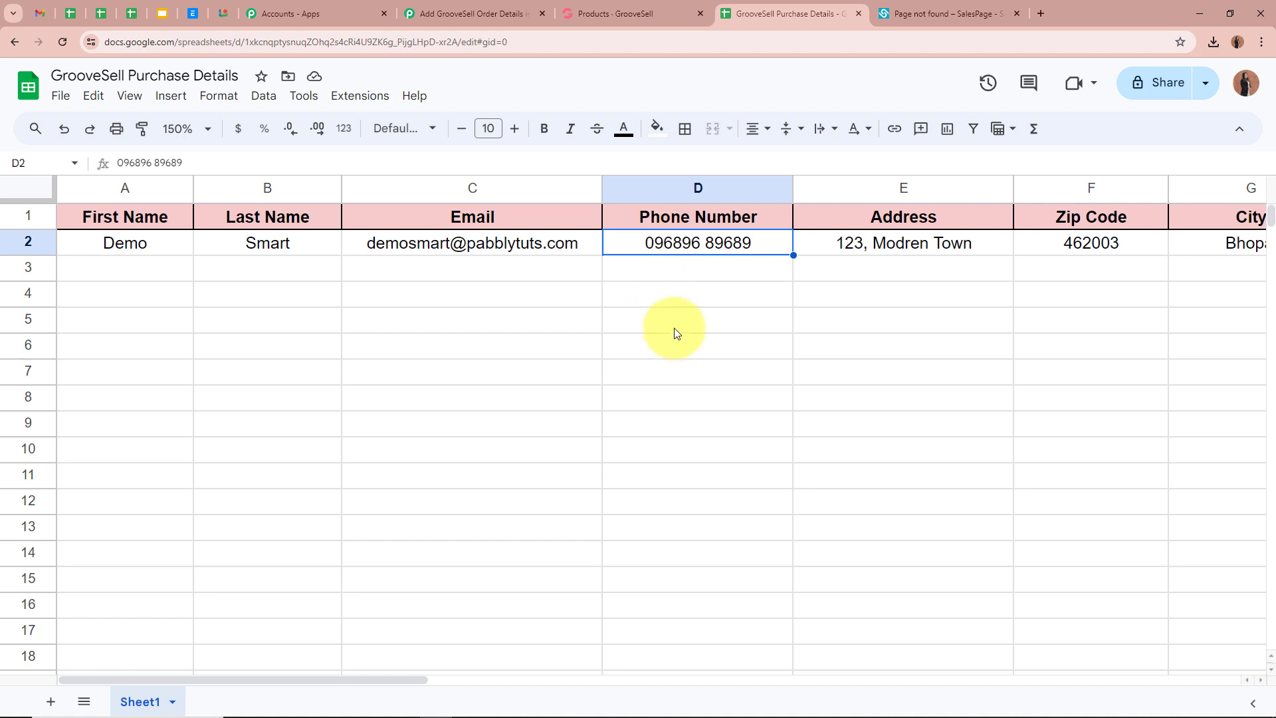
pyautogui.click(839, 245)
pyautogui.moveTo(409, 680); pyautogui.dragTo(579, 679)
pyautogui.click(589, 251)
pyautogui.click(492, 673)
pyautogui.click(567, 251)
pyautogui.click(585, 247)
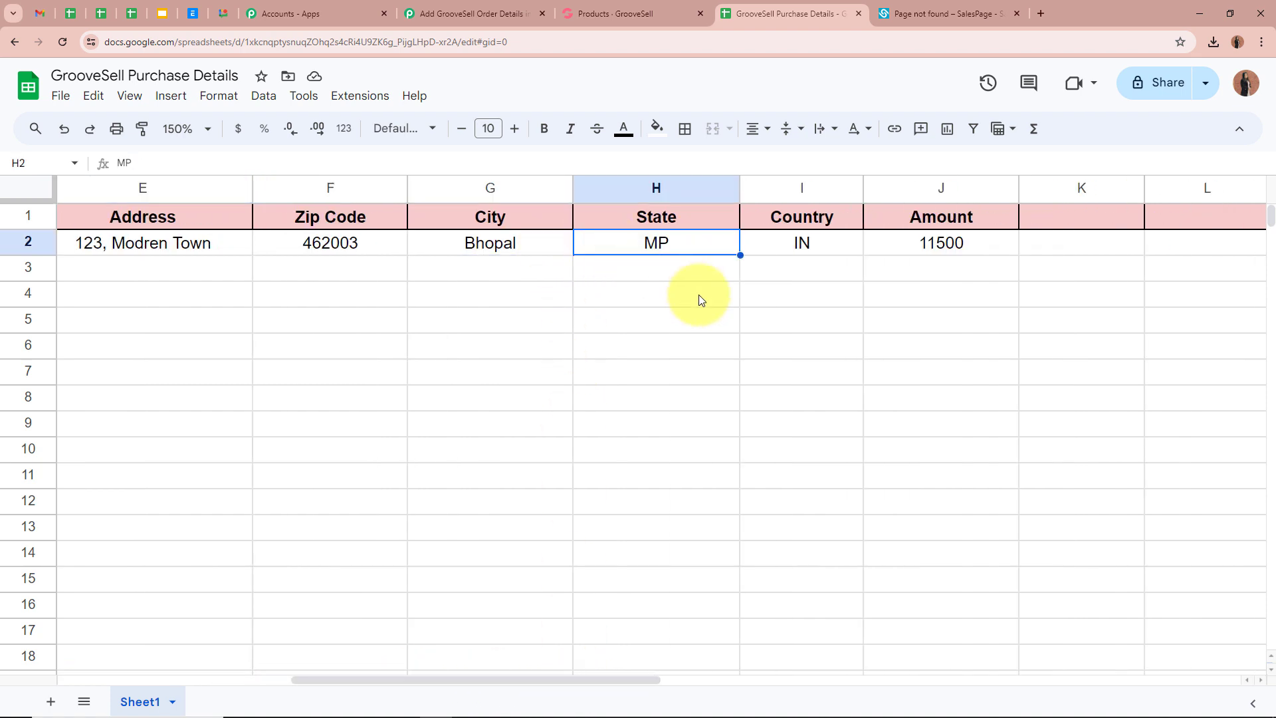
pyautogui.click(844, 241)
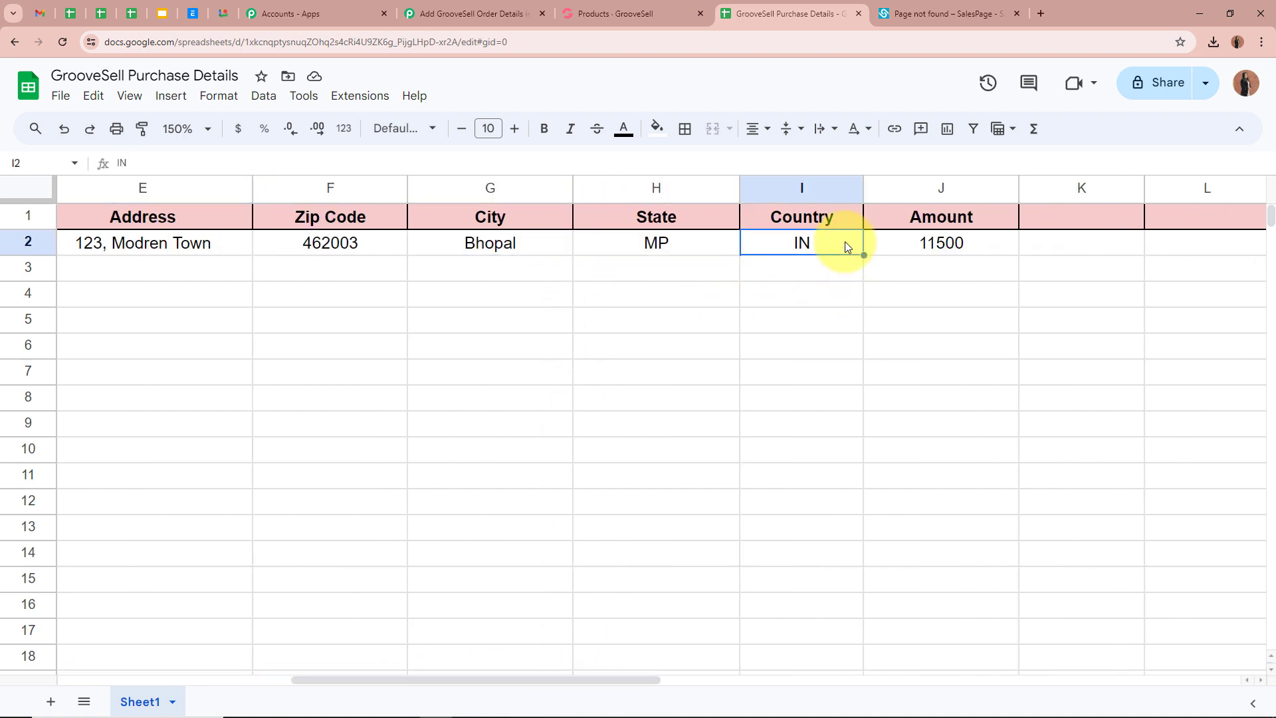
pyautogui.click(894, 242)
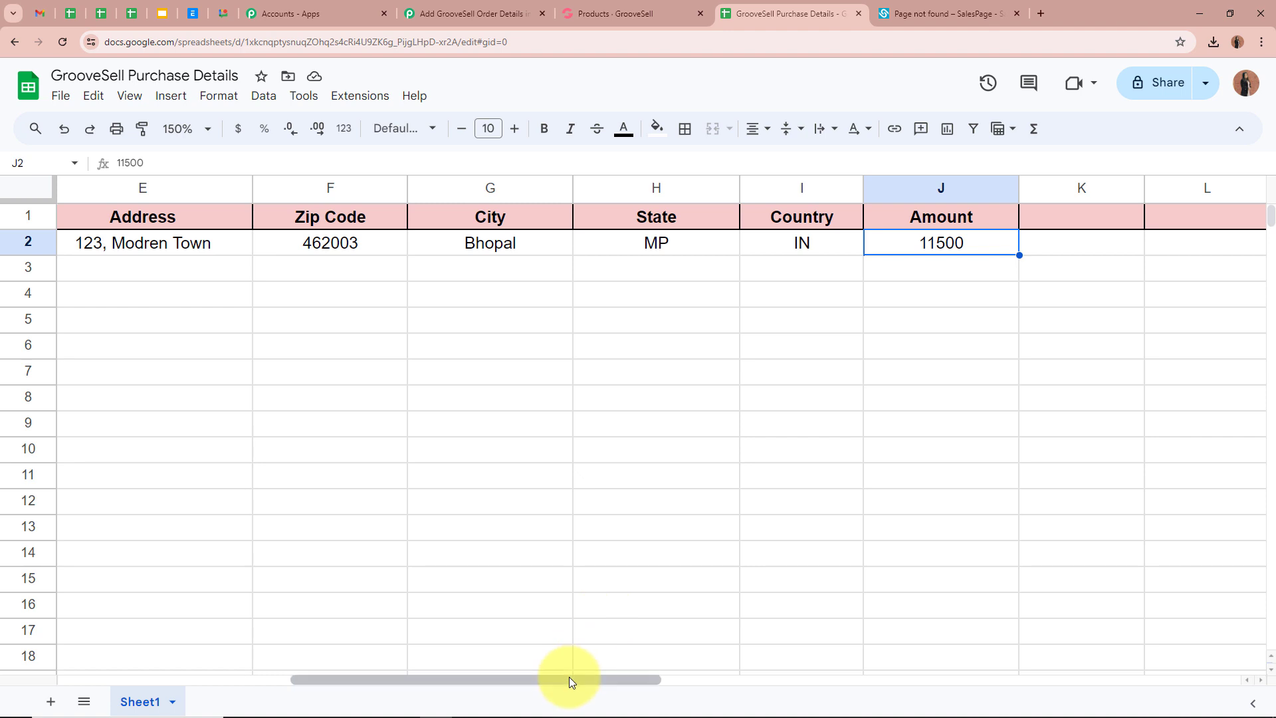
pyautogui.moveTo(569, 677); pyautogui.dragTo(335, 677)
pyautogui.click(315, 407)
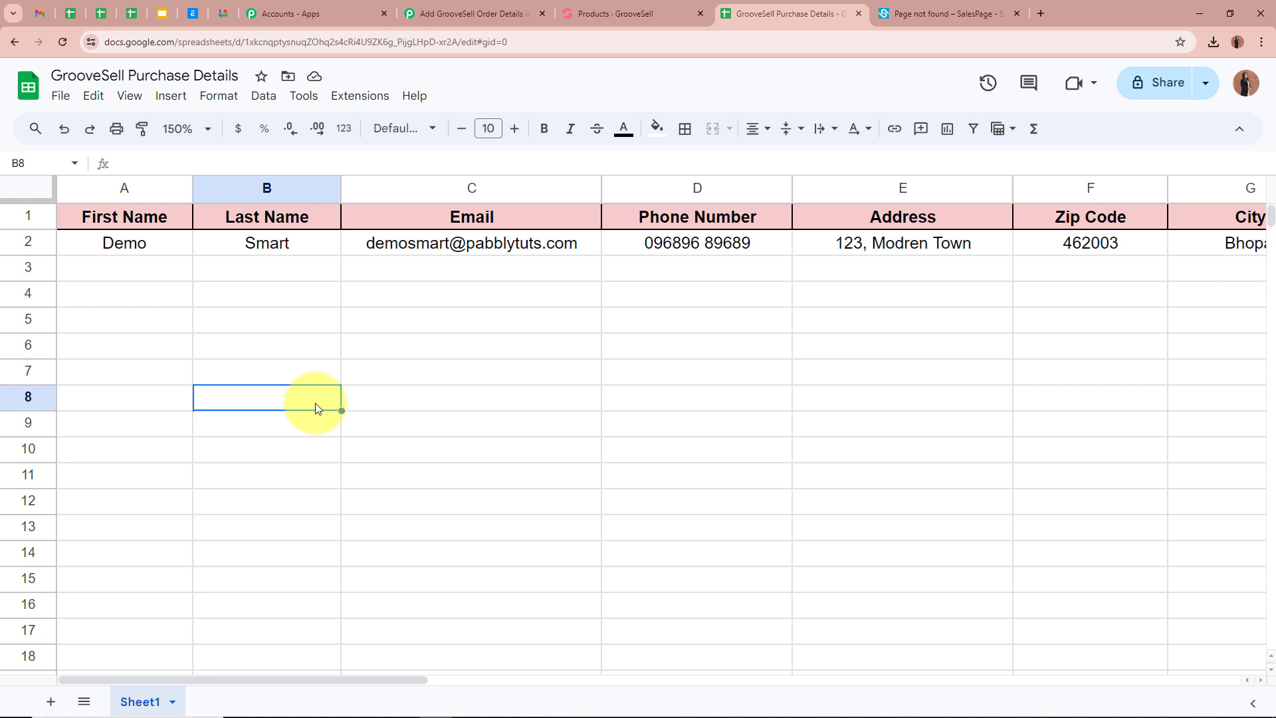
pyautogui.click(114, 273)
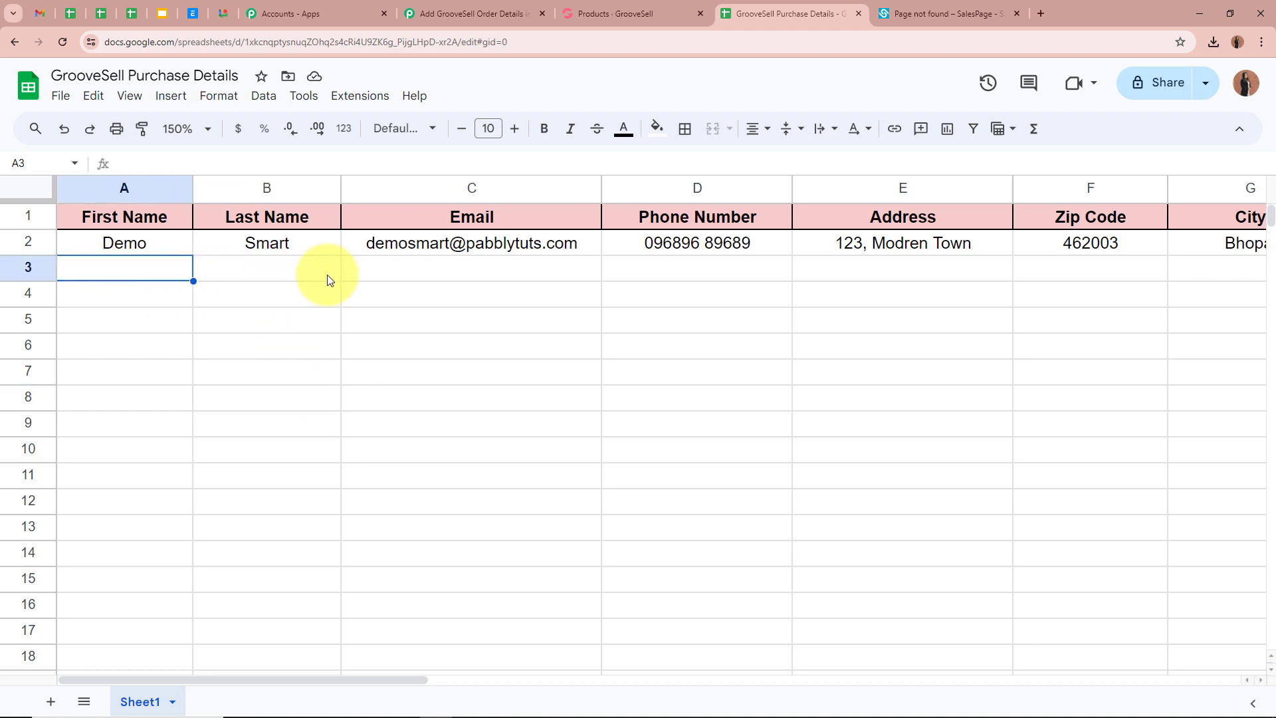
pyautogui.click(455, 269)
pyautogui.click(728, 269)
pyautogui.click(738, 434)
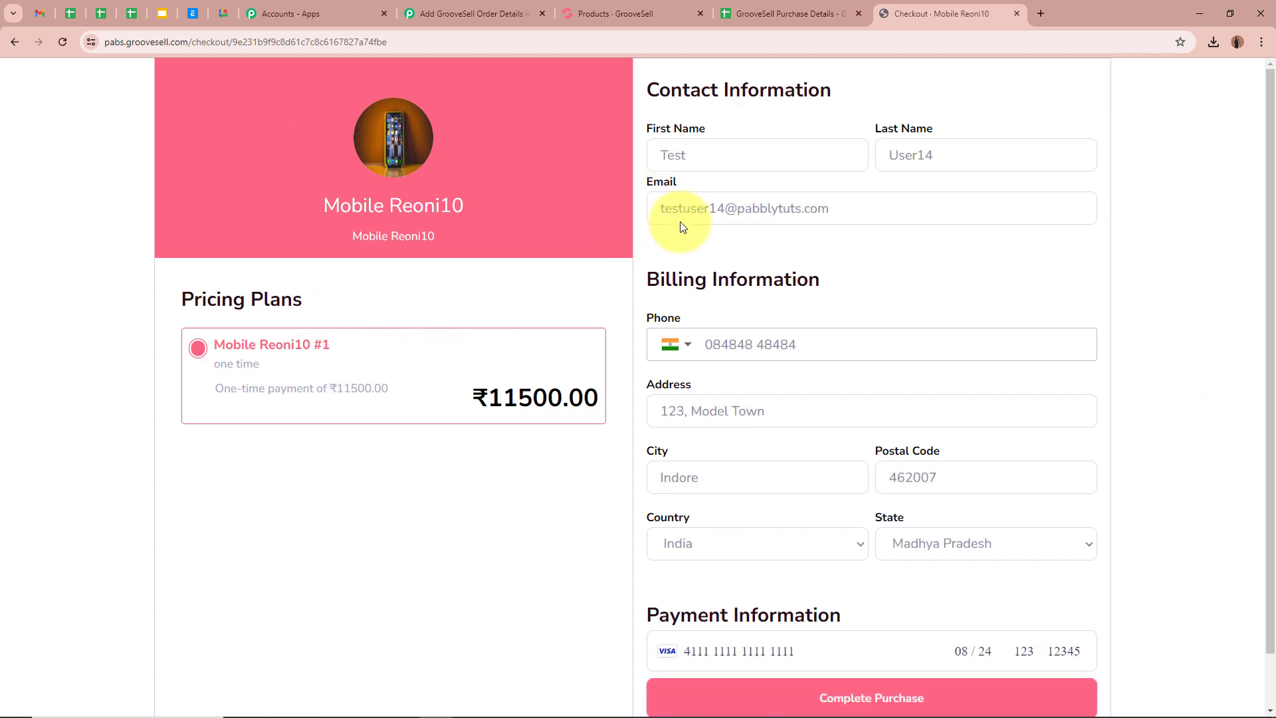
# - Complete the GrooveSell test purchase of Mobile Reoni10 at ₹11500.00
pyautogui.click(944, 169)
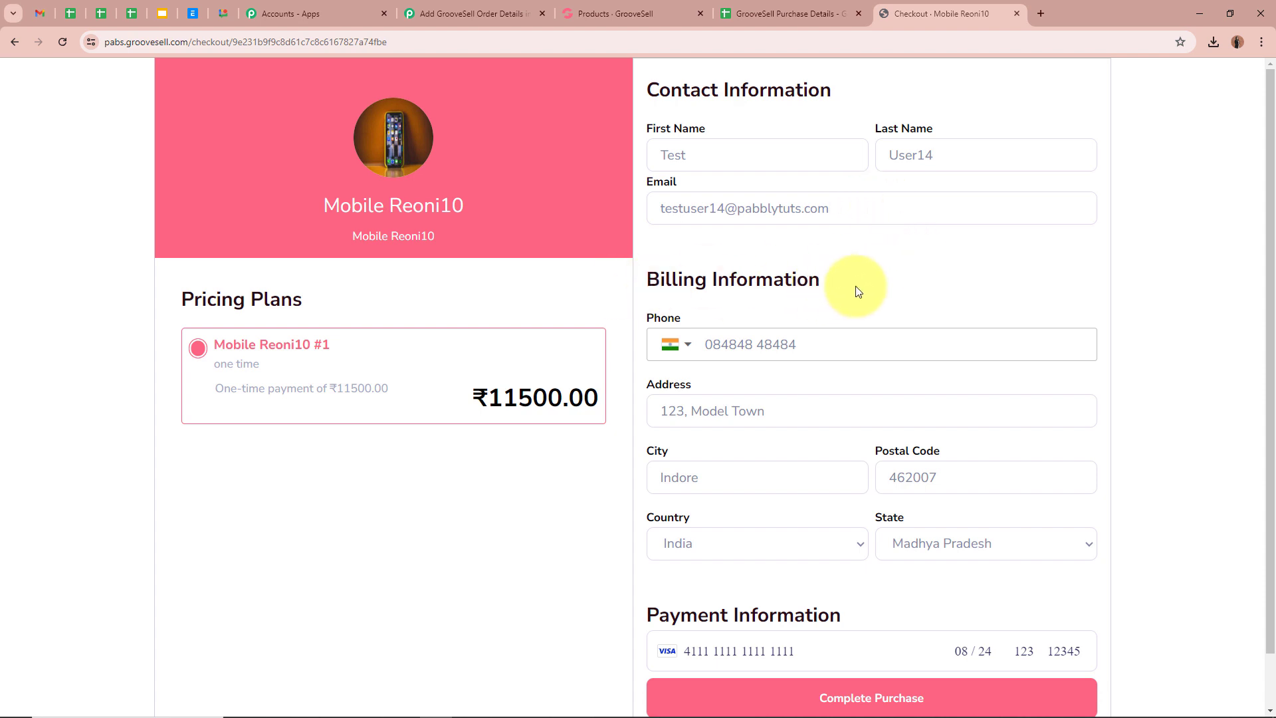
pyautogui.scroll(-1, 876, 285)
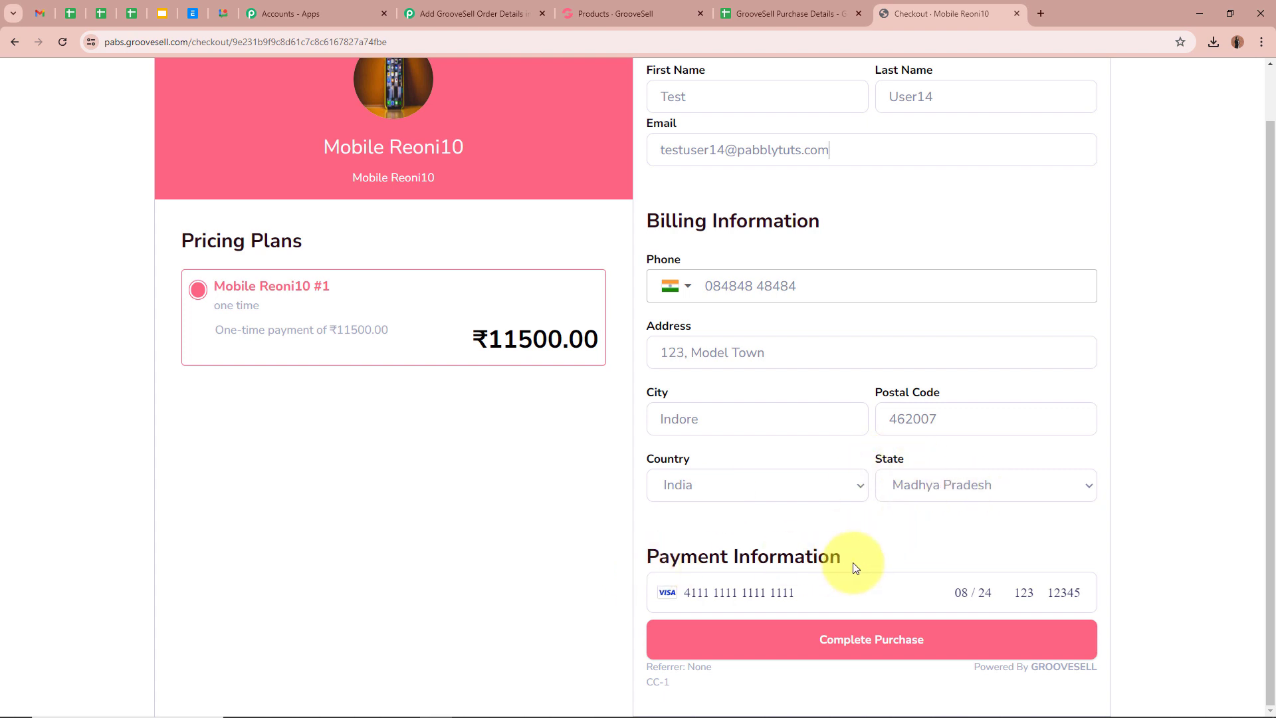
pyautogui.click(883, 641)
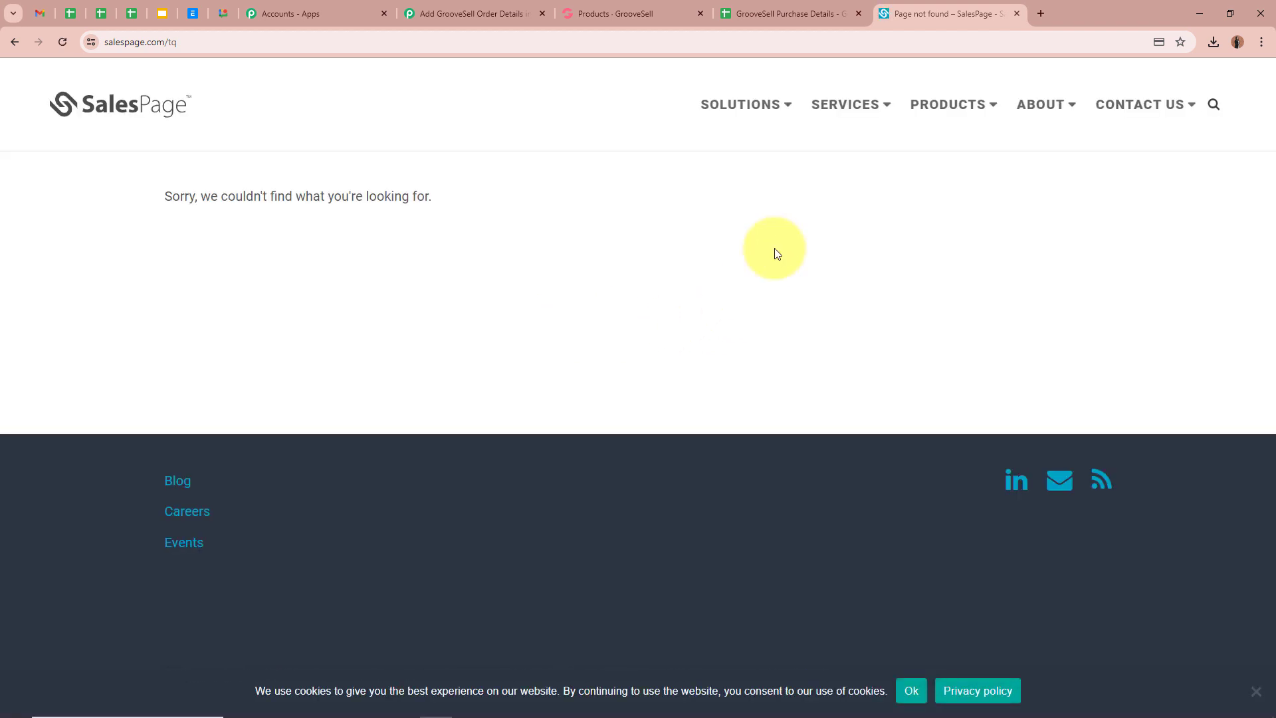
pyautogui.click(791, 14)
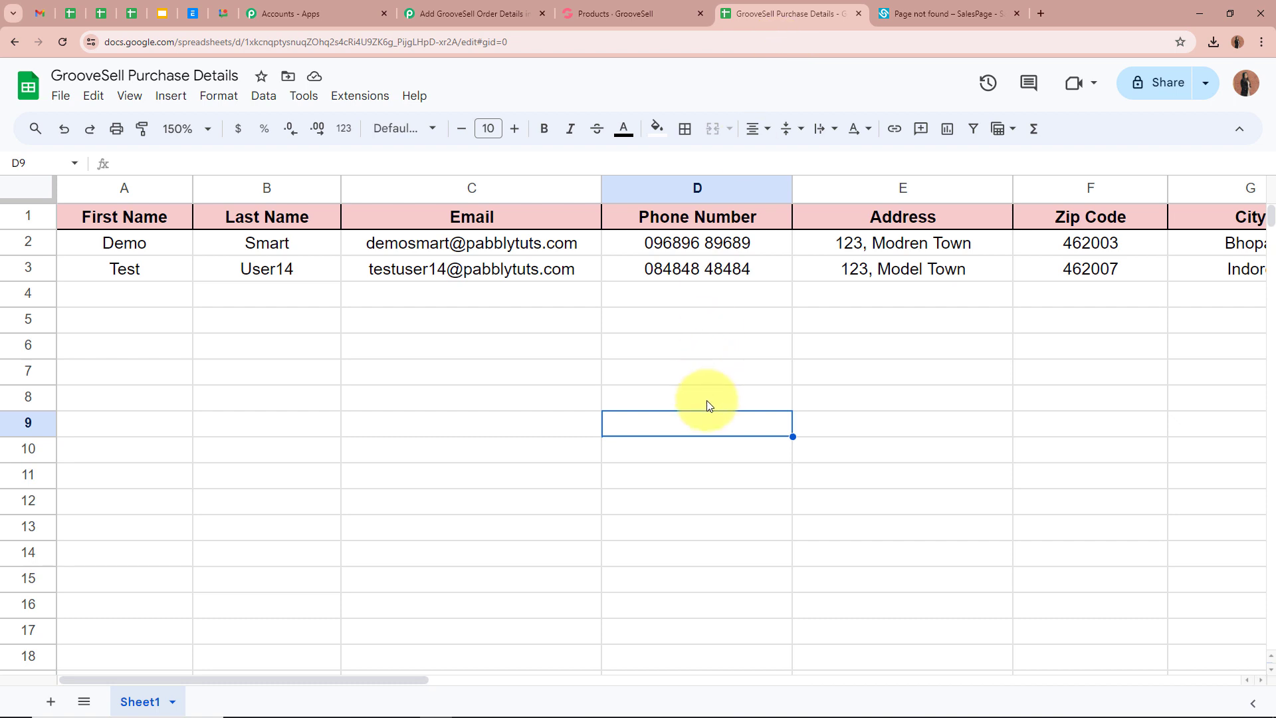
# - Verify row 3's First Name, Last Name, Email, Phone Number and Address values
pyautogui.click(153, 269)
pyautogui.click(212, 277)
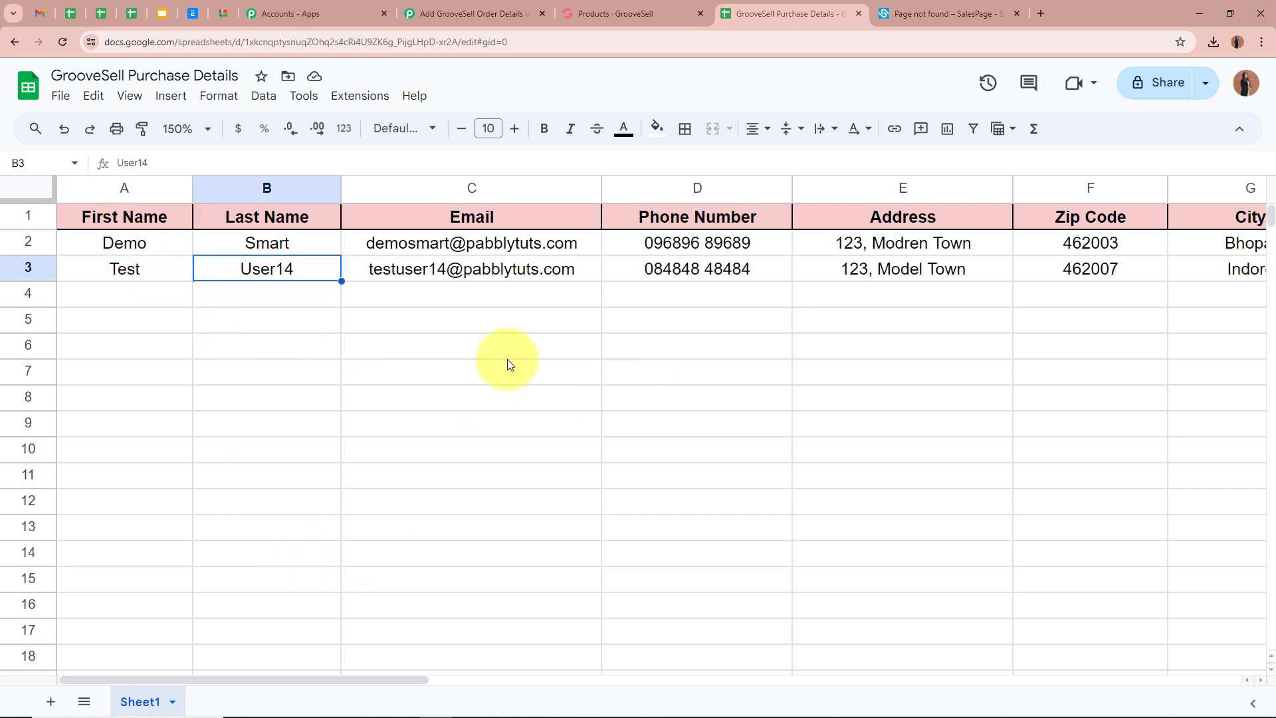
pyautogui.click(347, 274)
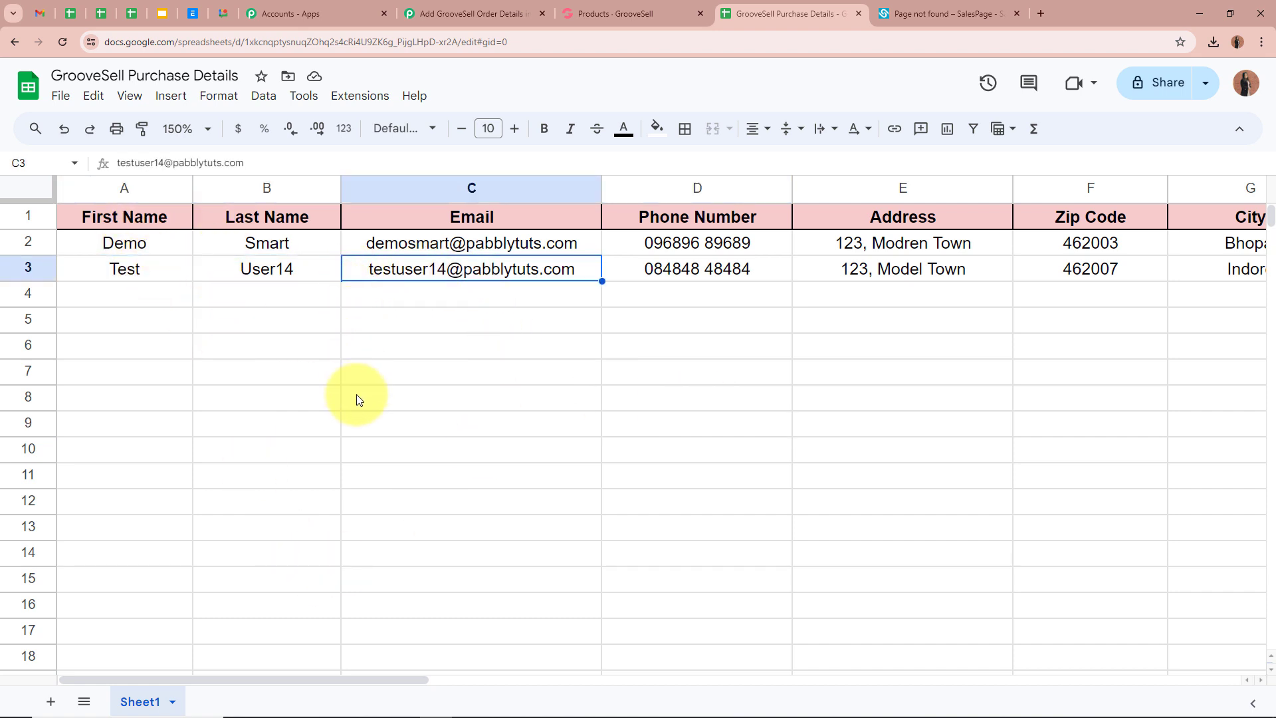
pyautogui.click(621, 276)
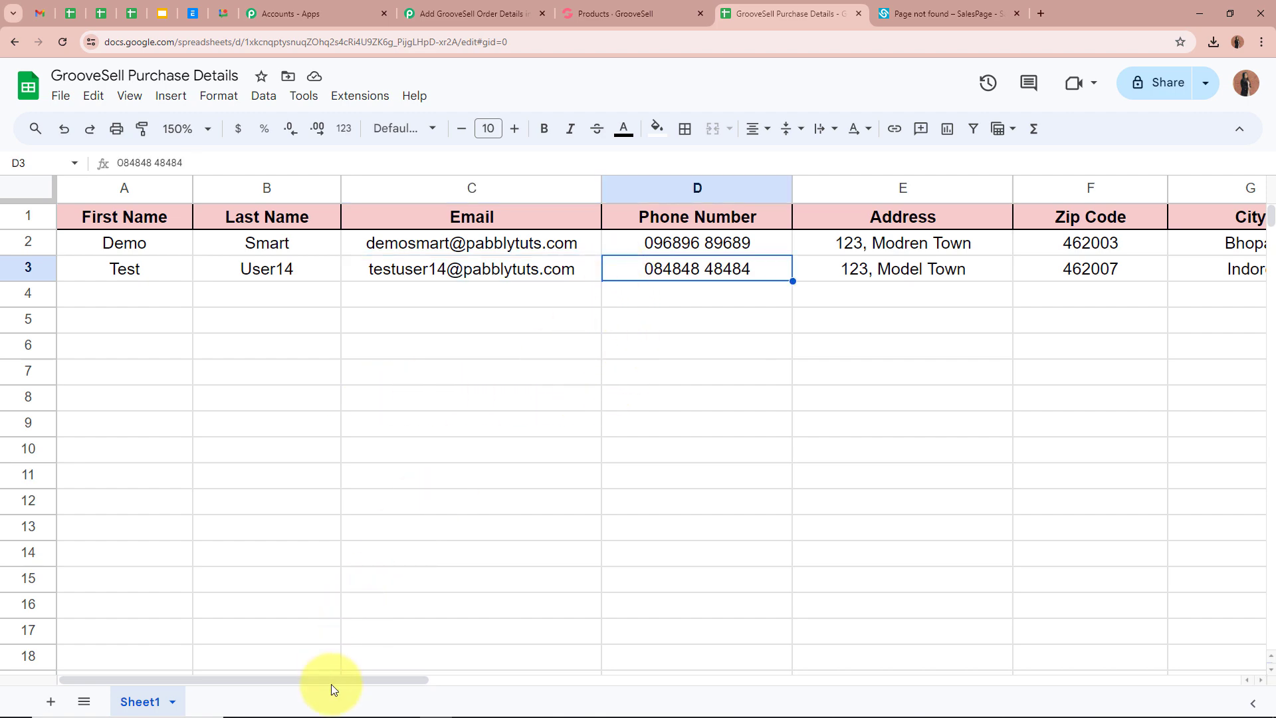
pyautogui.moveTo(332, 676); pyautogui.dragTo(498, 661)
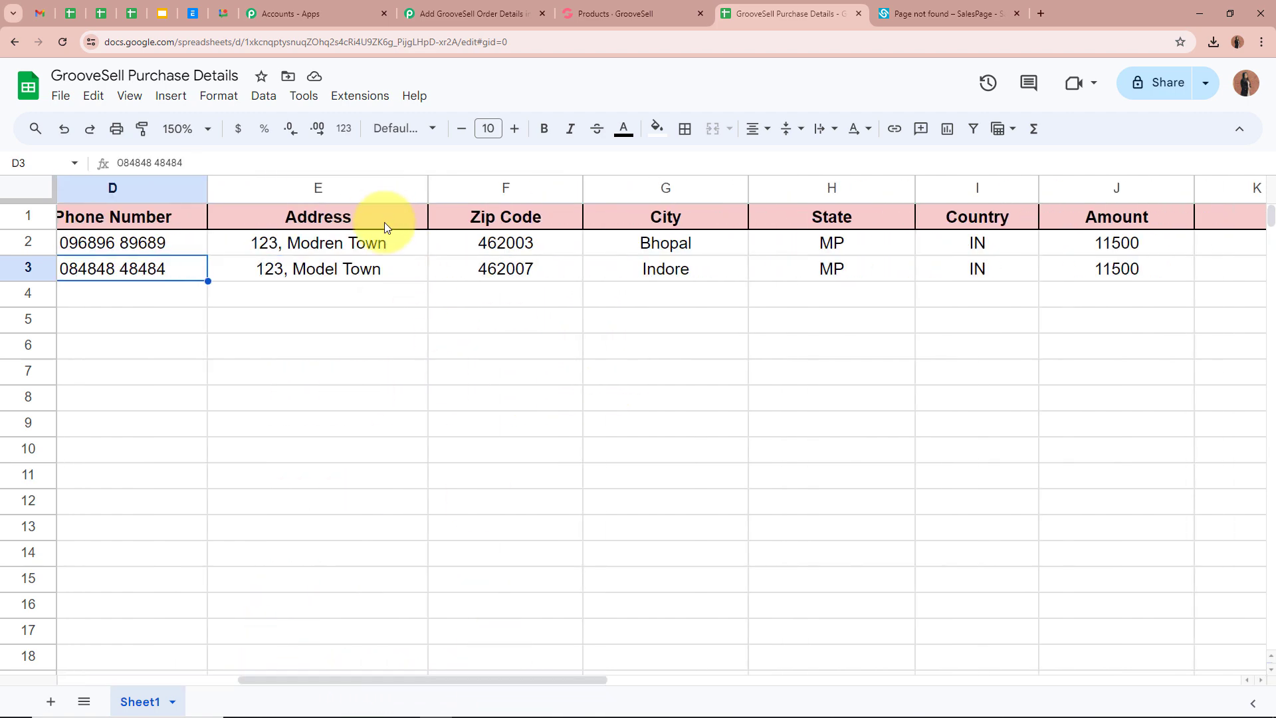
pyautogui.click(391, 269)
# - Verify row 3's Zip Code 462007, City Indore, State MP, Country IN and Amount 11500
pyautogui.click(443, 273)
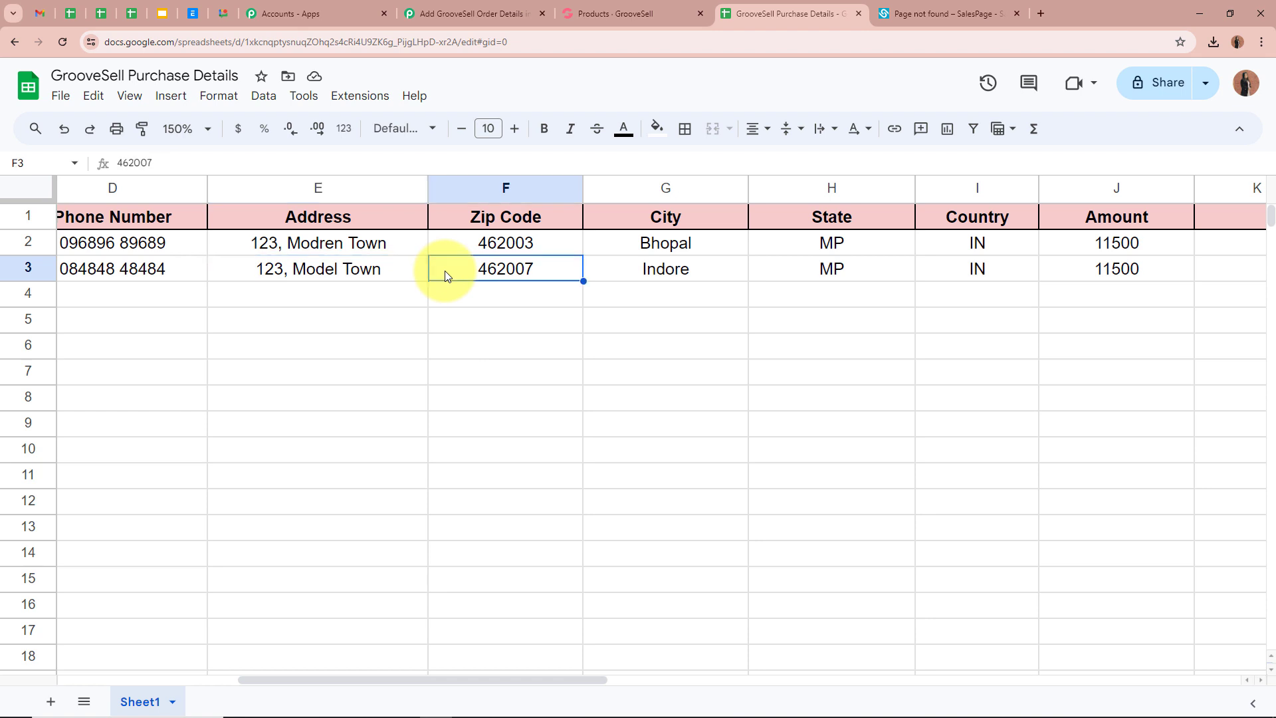
pyautogui.click(587, 272)
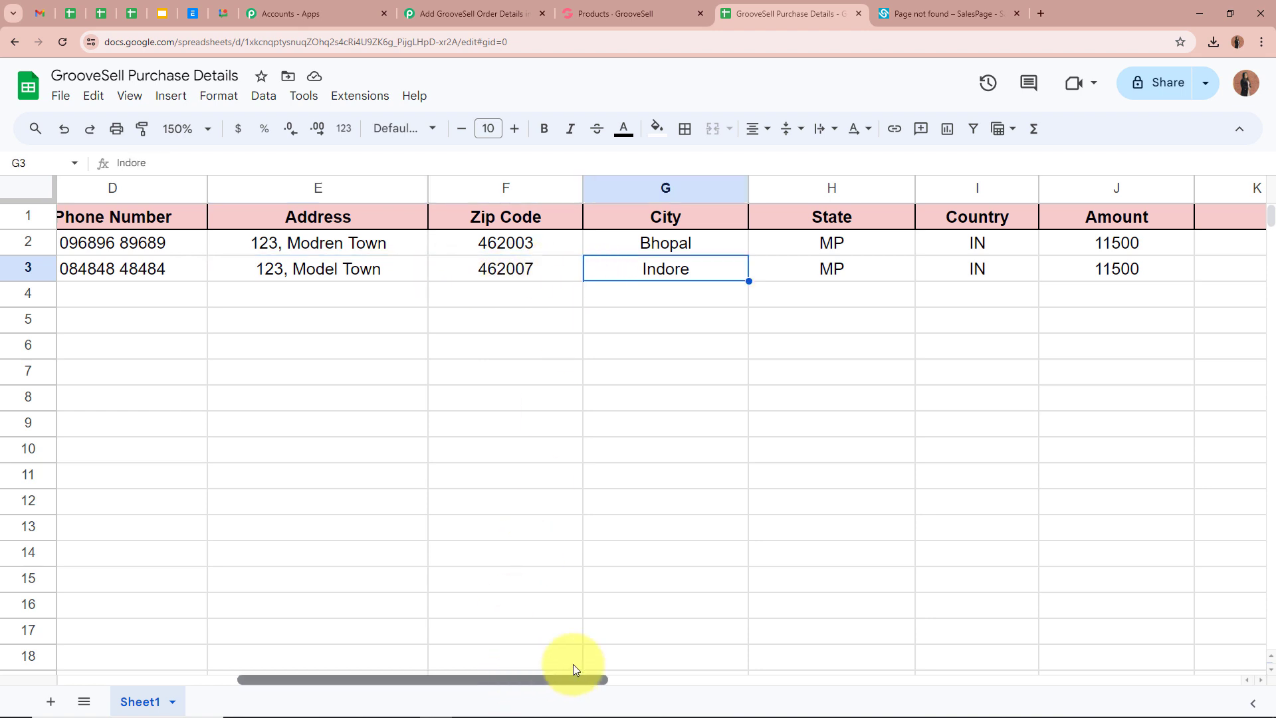
pyautogui.hscroll(2, 573, 669)
pyautogui.click(500, 266)
pyautogui.click(566, 269)
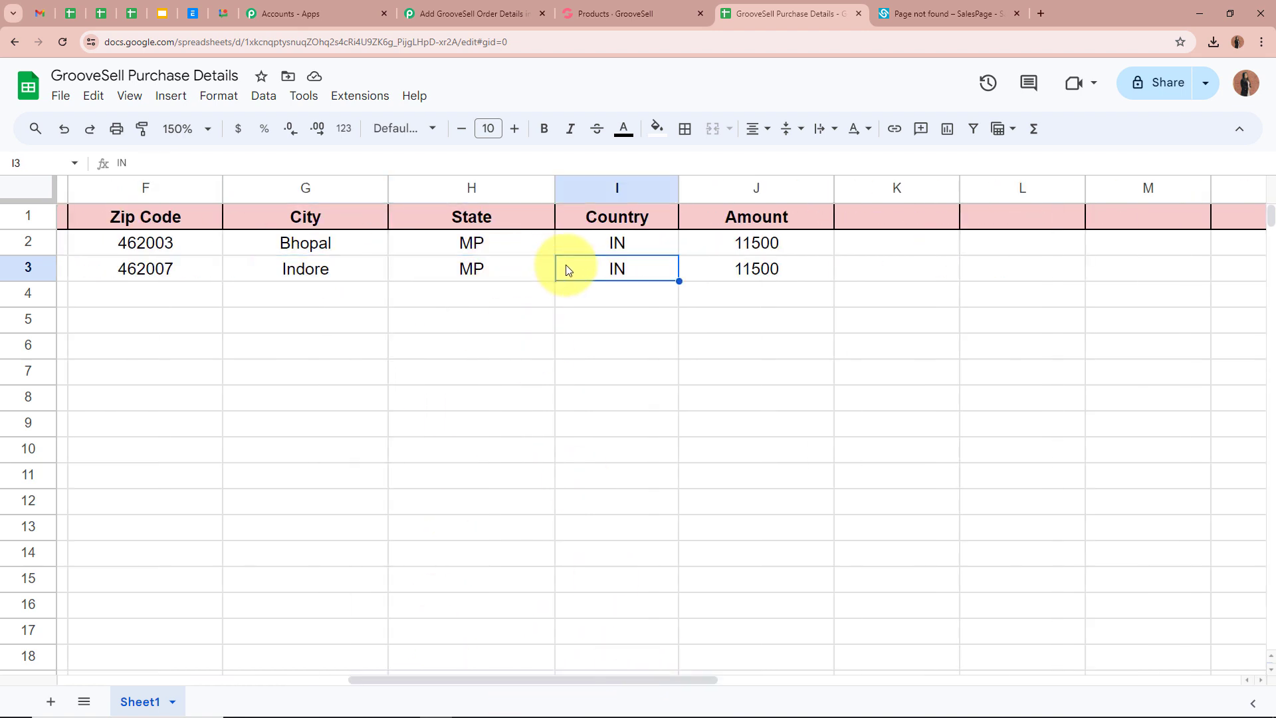
pyautogui.click(691, 278)
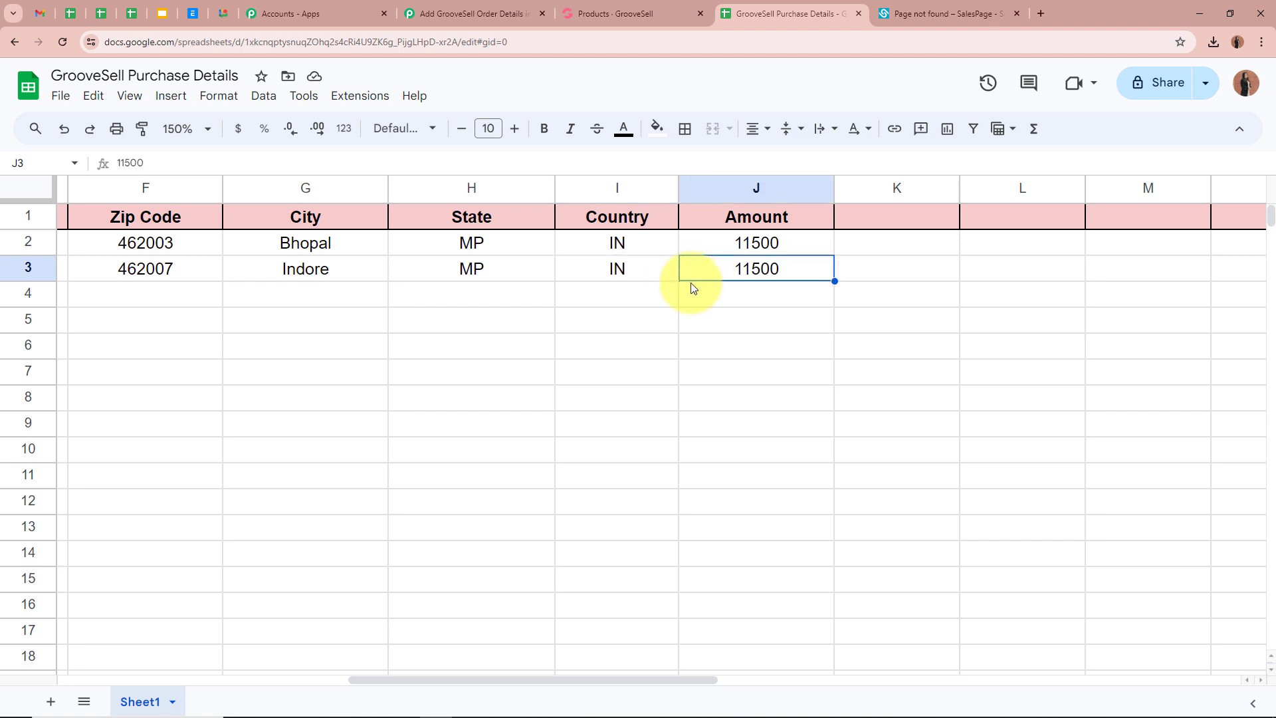
pyautogui.moveTo(596, 681); pyautogui.dragTo(169, 649)
pyautogui.click(530, 506)
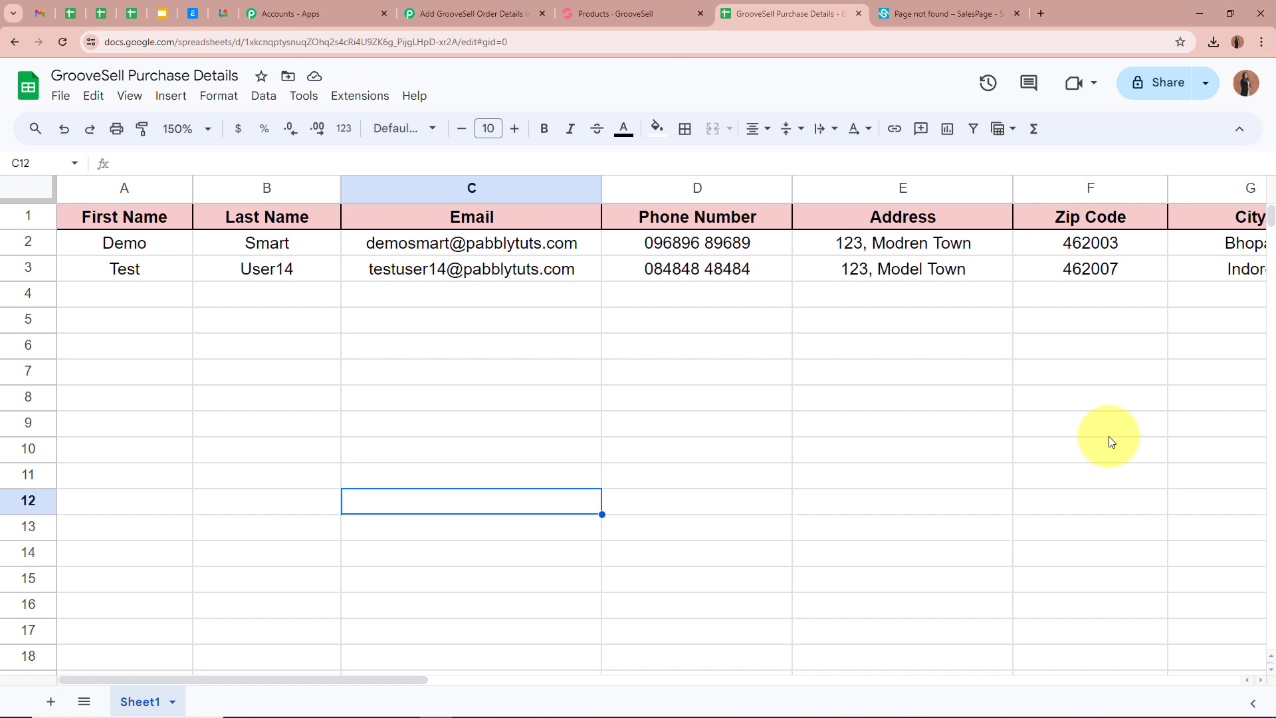
pyautogui.click(470, 13)
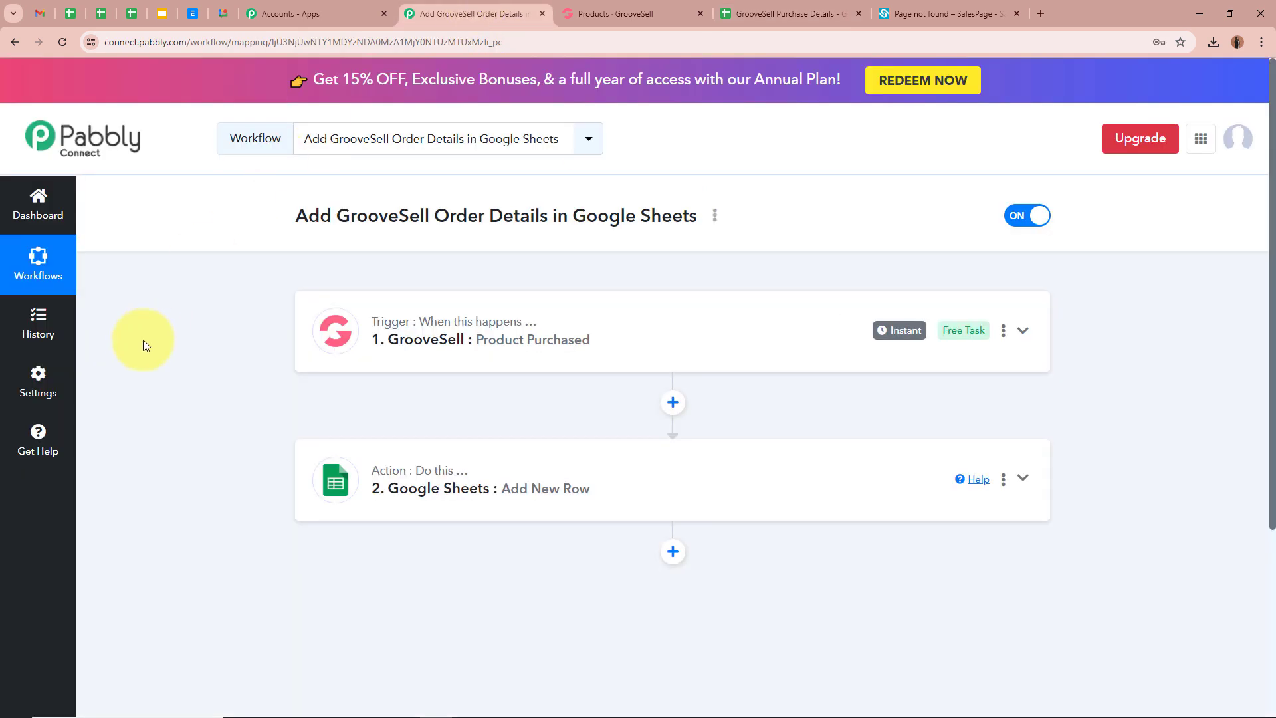